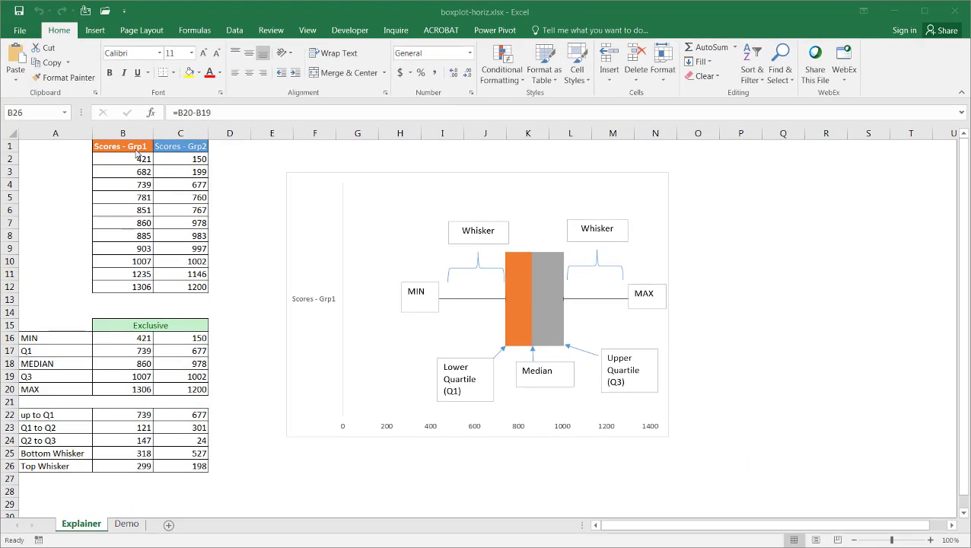
- Preview a Box and Whisker chart of the Grp1 scores in B2:B12 on the Explainer sheet without inserting it
left_click_drag(129, 162, 133, 285)
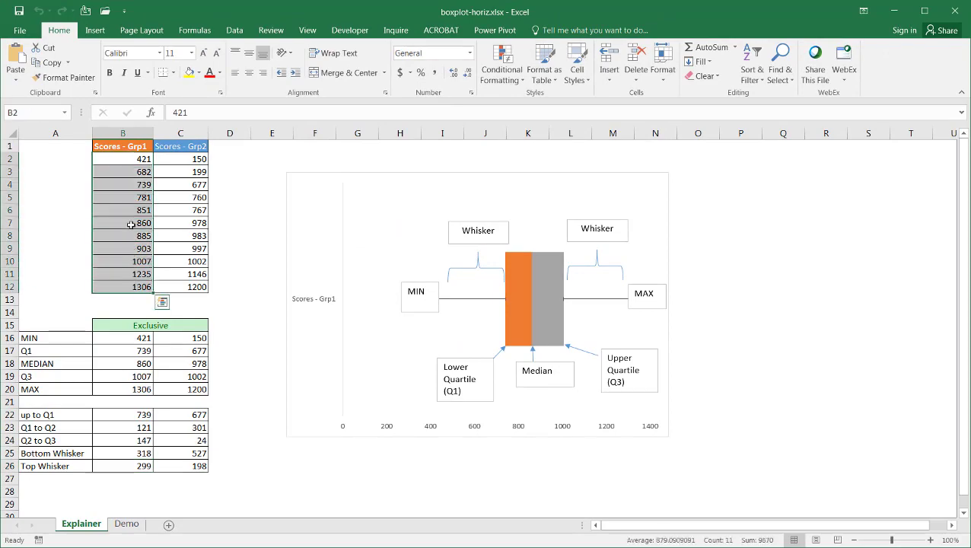
left_click(95, 30)
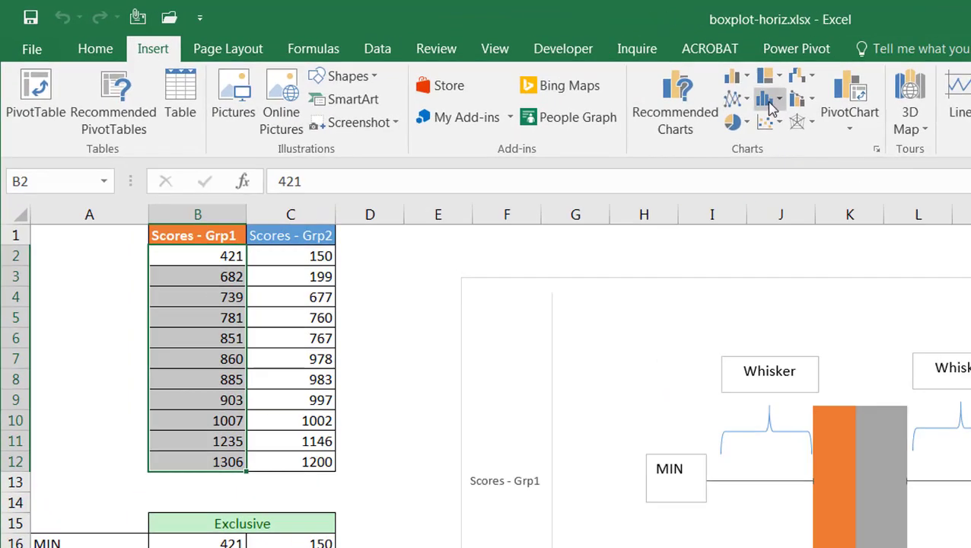
left_click(556, 73)
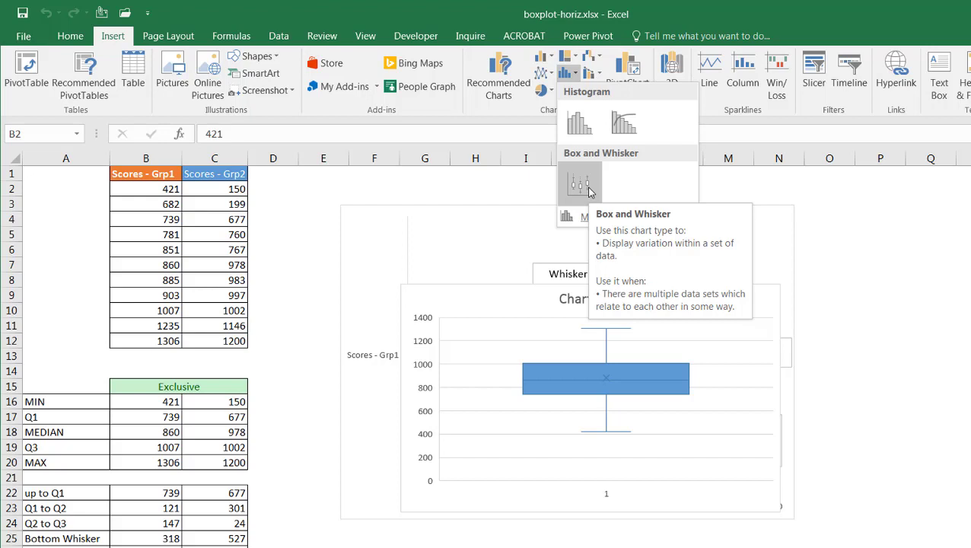
key("Escape")
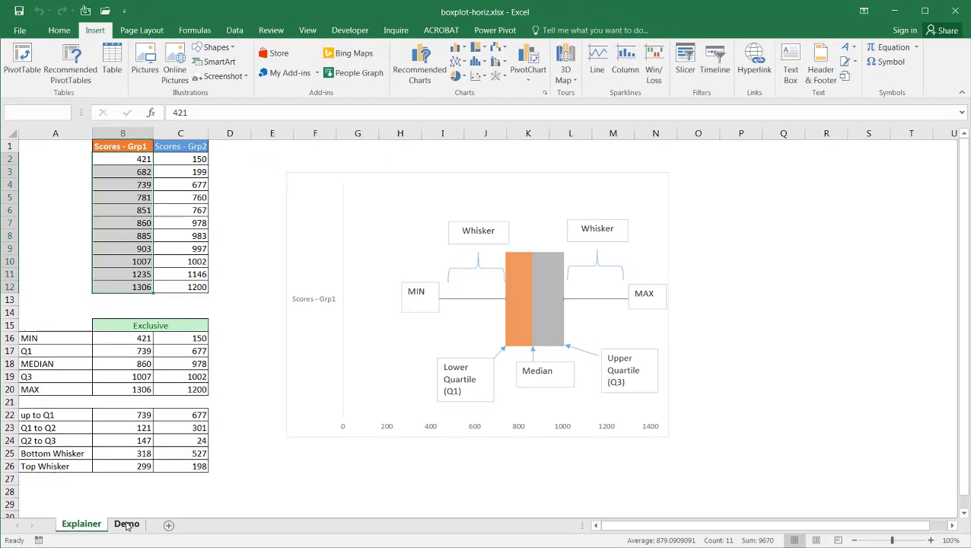
- On the Demo sheet, calculate the Grp1 minimum in B16 with =MIN(B2:B12)
left_click(127, 525)
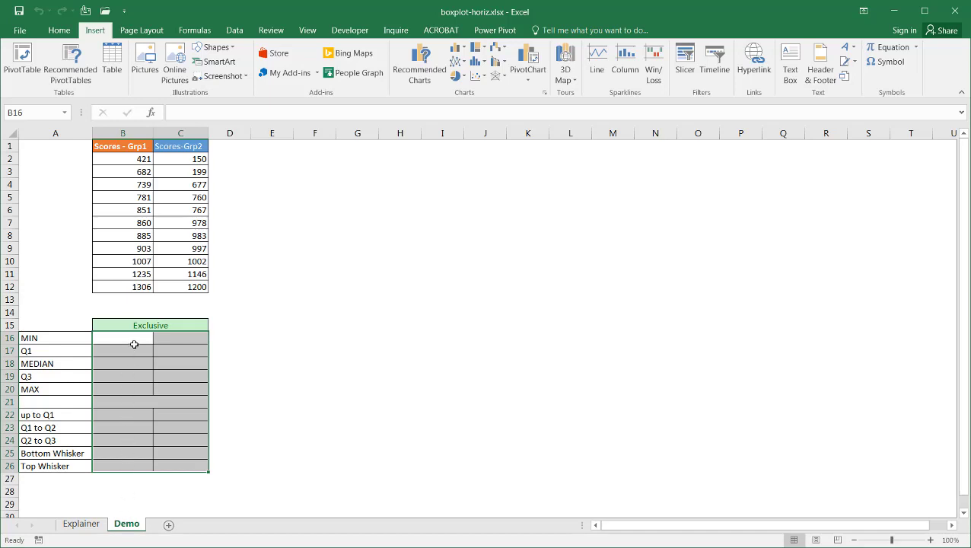
left_click(134, 344)
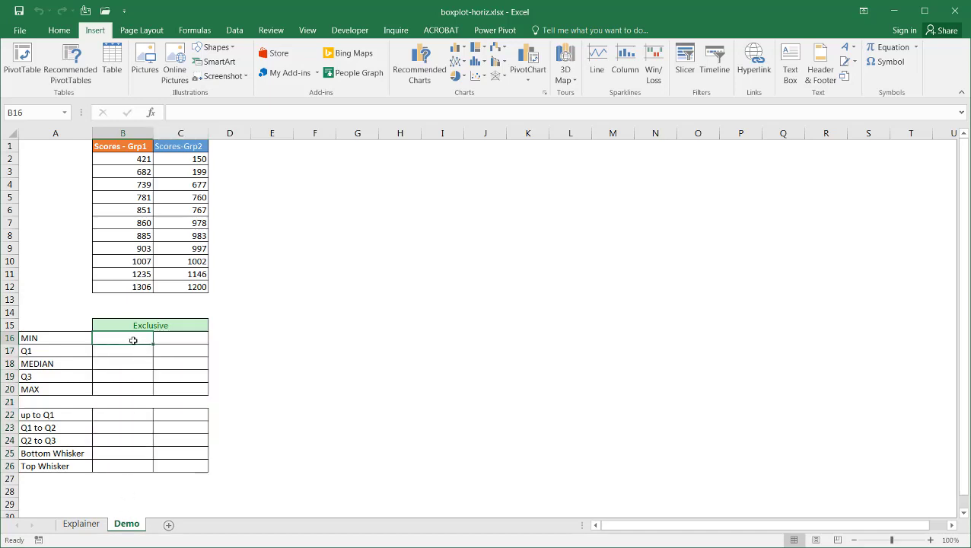
left_click_drag(61, 341, 58, 391)
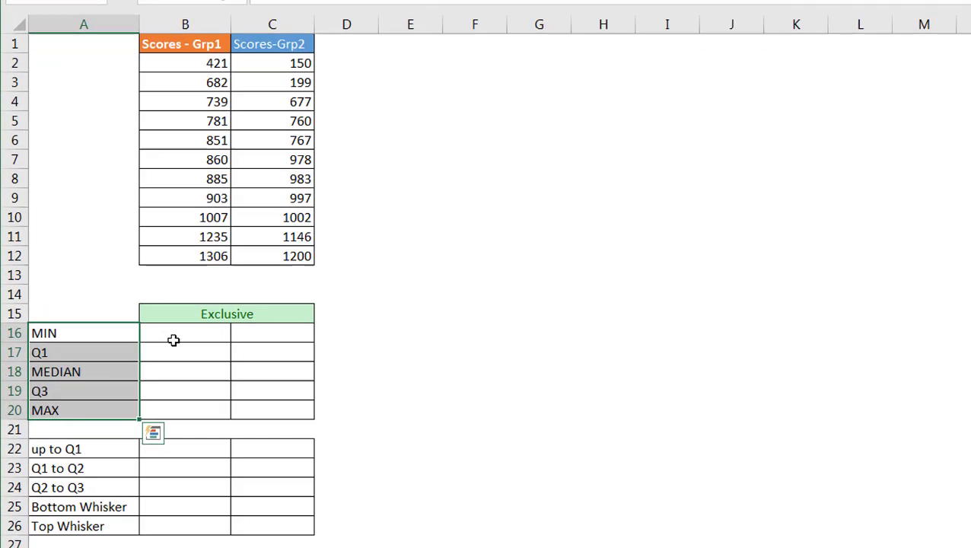
left_click(133, 339)
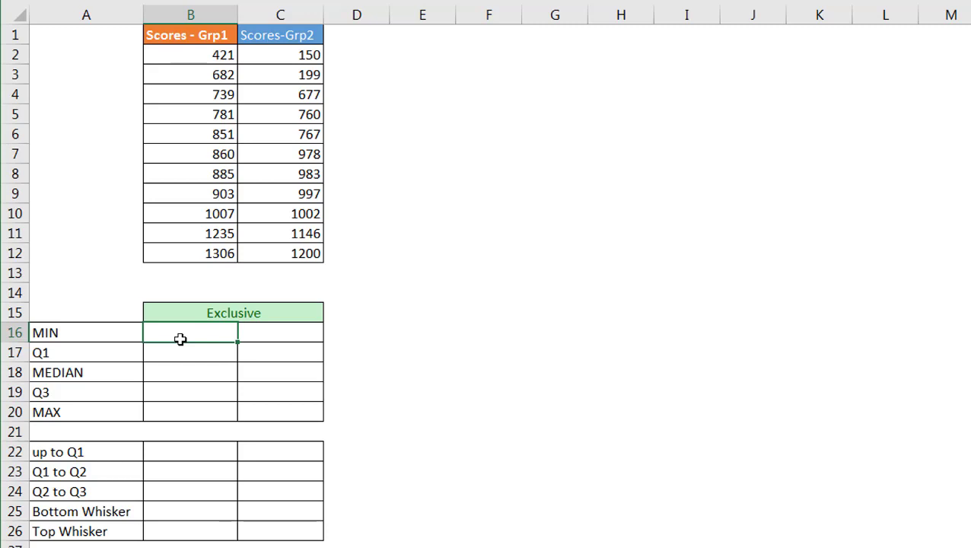
type("=min")
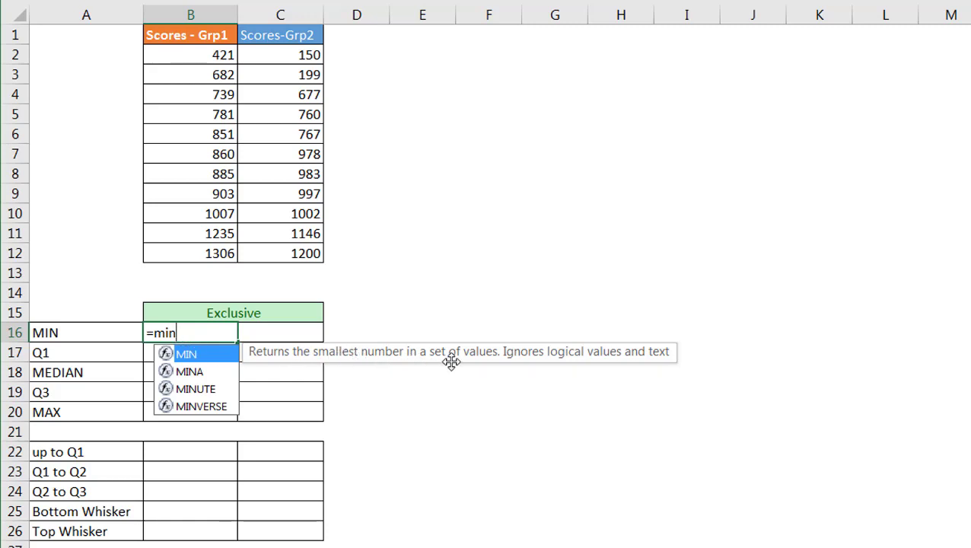
key("Tab")
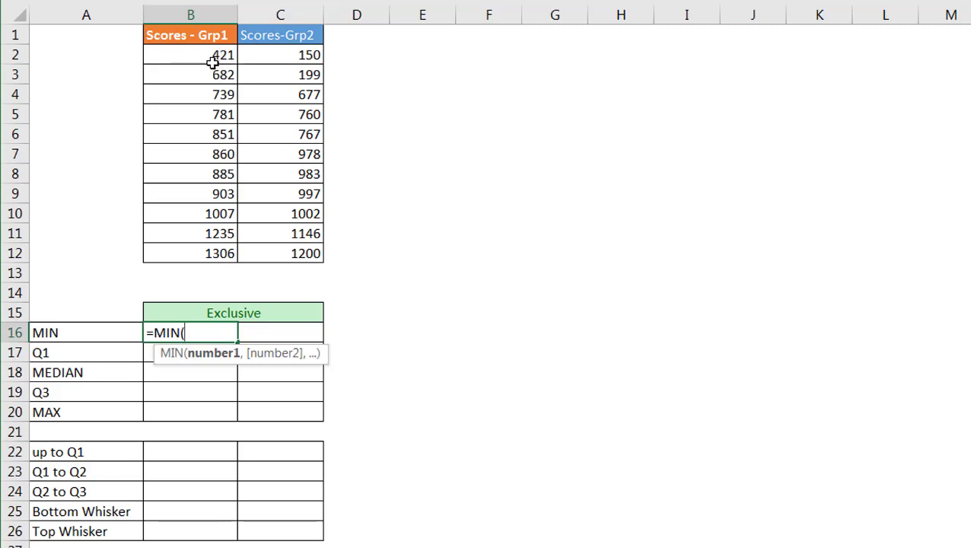
left_click_drag(204, 55, 197, 251)
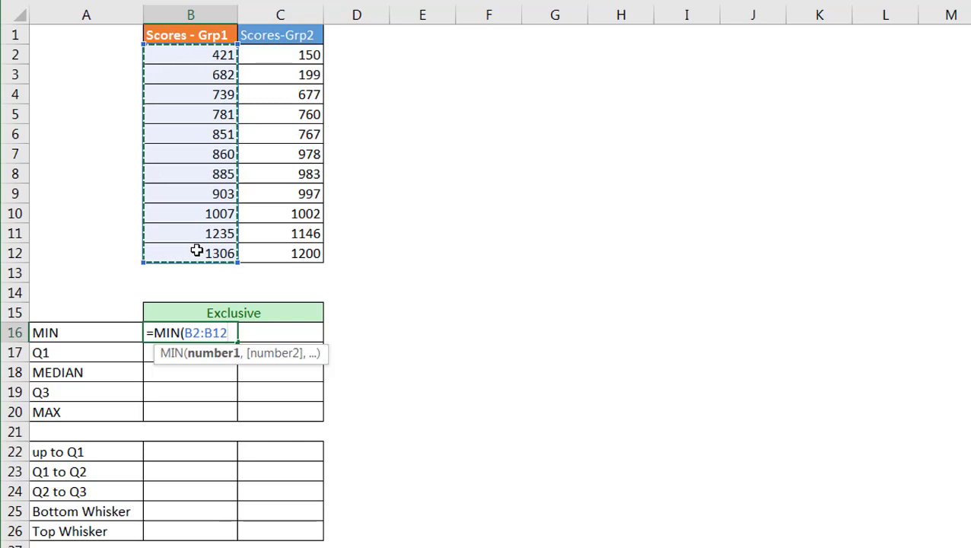
key("Return")
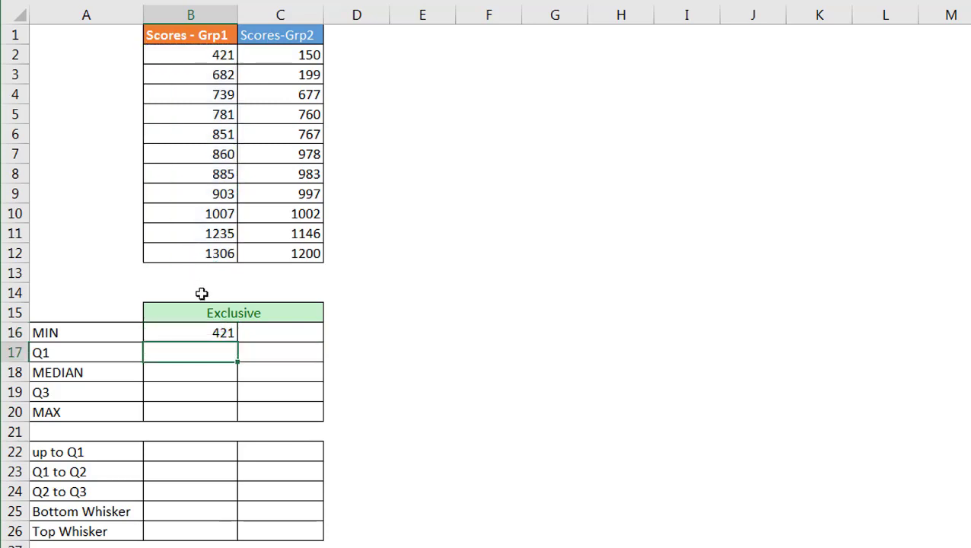
left_click(201, 332)
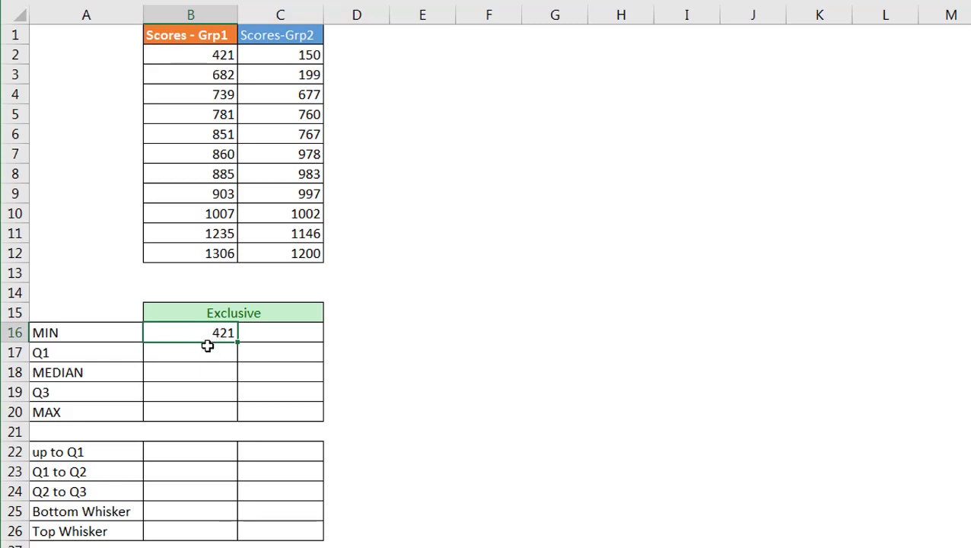
- Calculate the Grp1 first quartile in B17 with =QUARTILE.EXC(B2:B12,1)
left_click(198, 347)
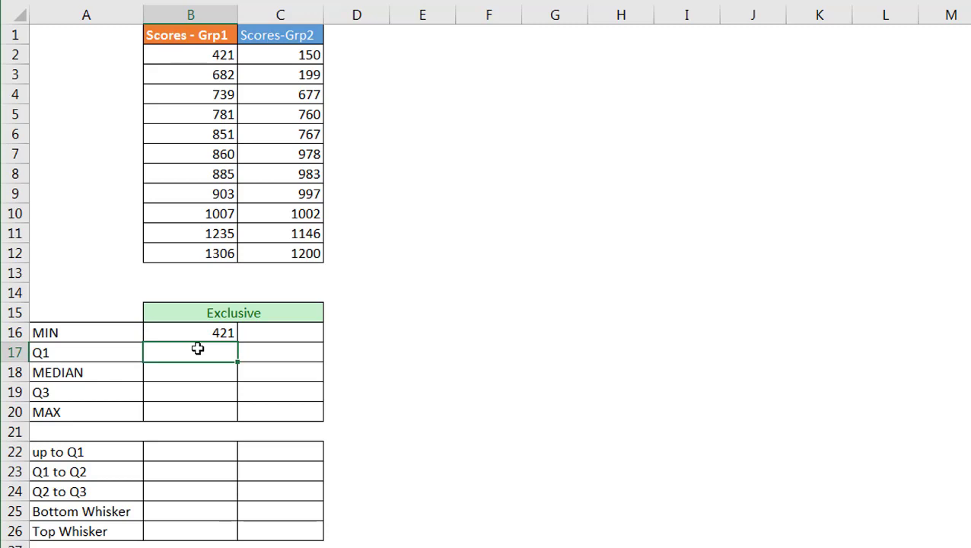
type("=q")
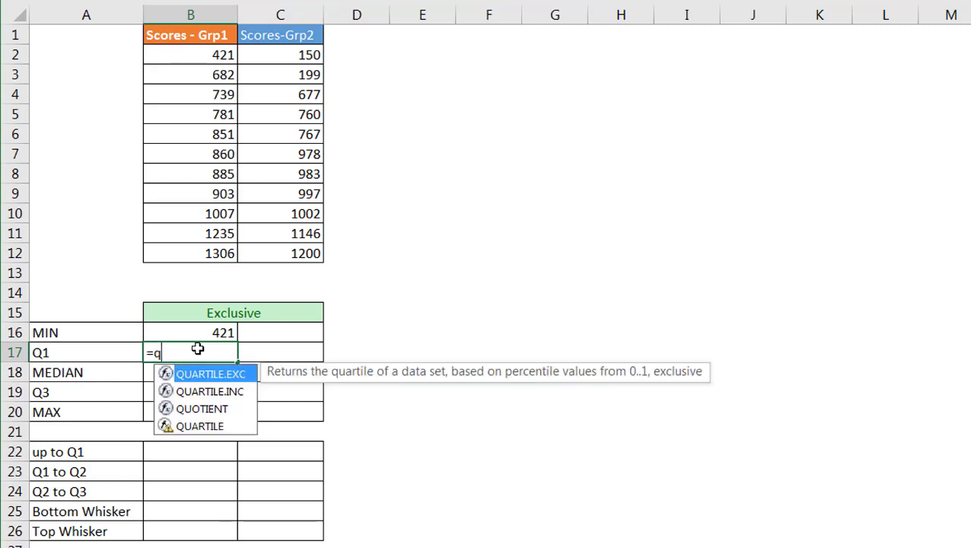
left_click(234, 392)
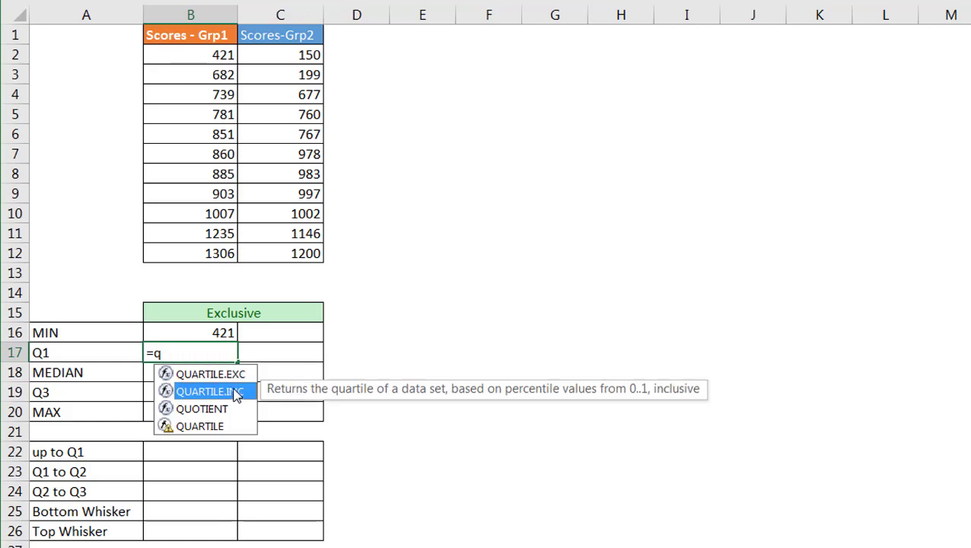
left_click(236, 376)
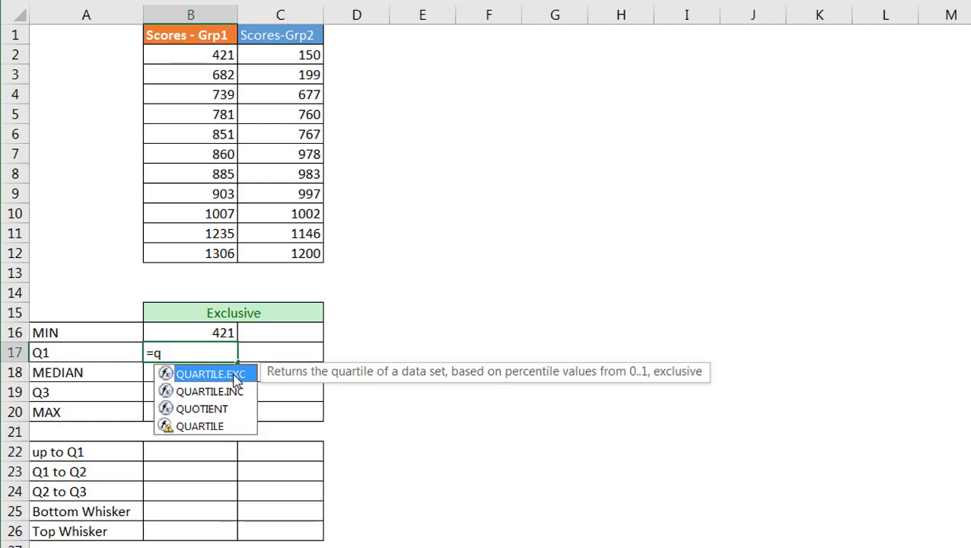
double_click(235, 376)
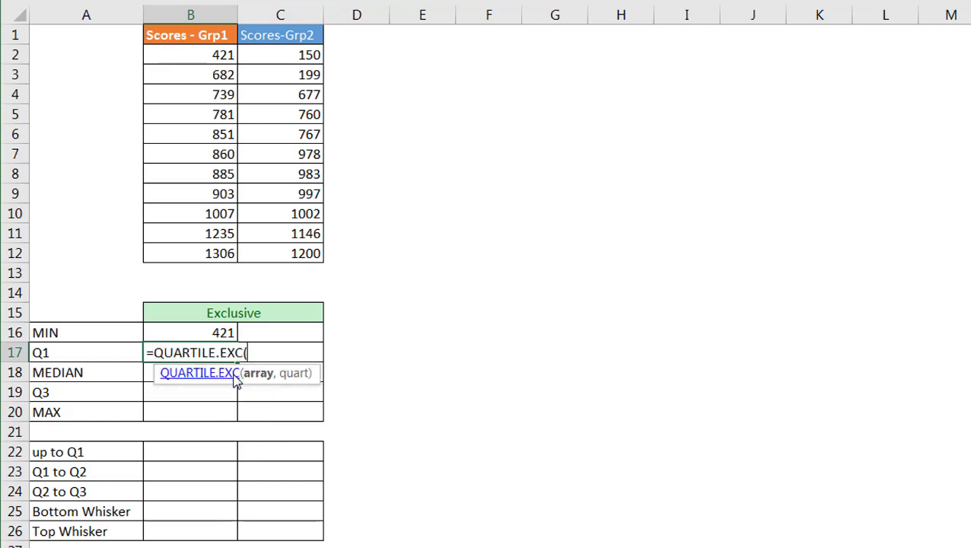
left_click_drag(203, 54, 196, 257)
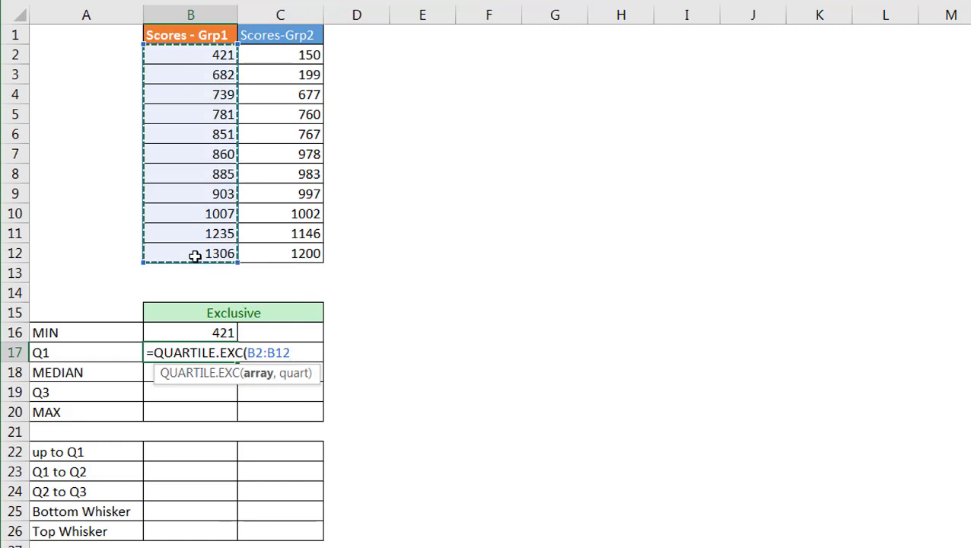
type(",")
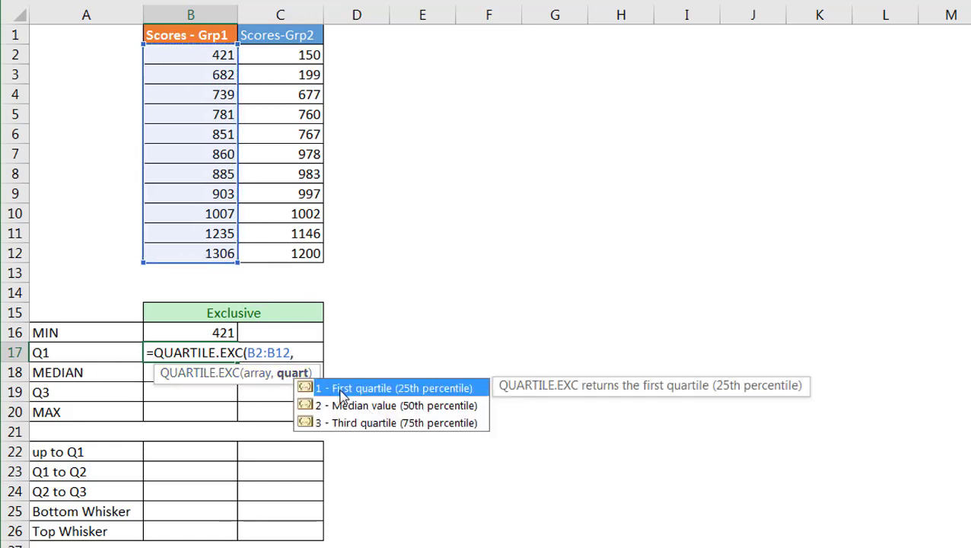
type("1)")
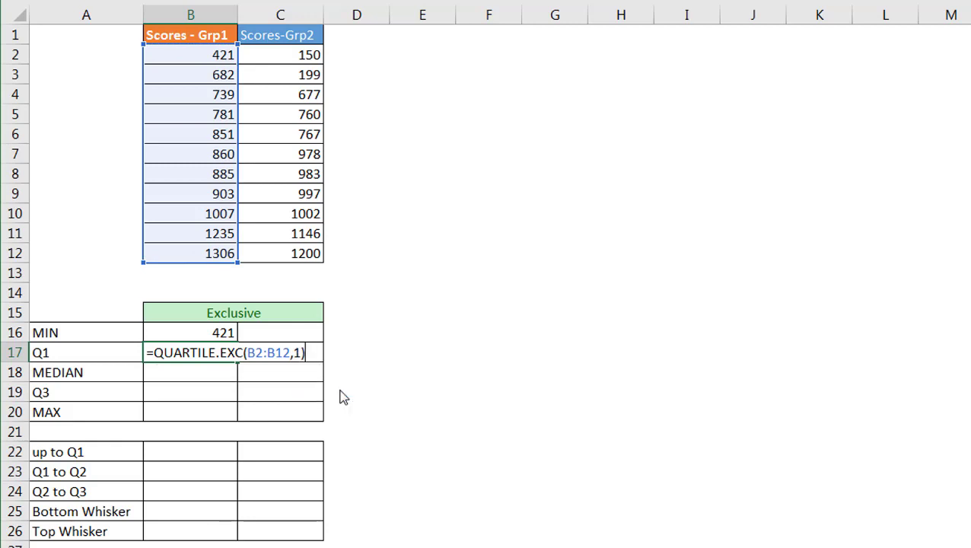
key("Return")
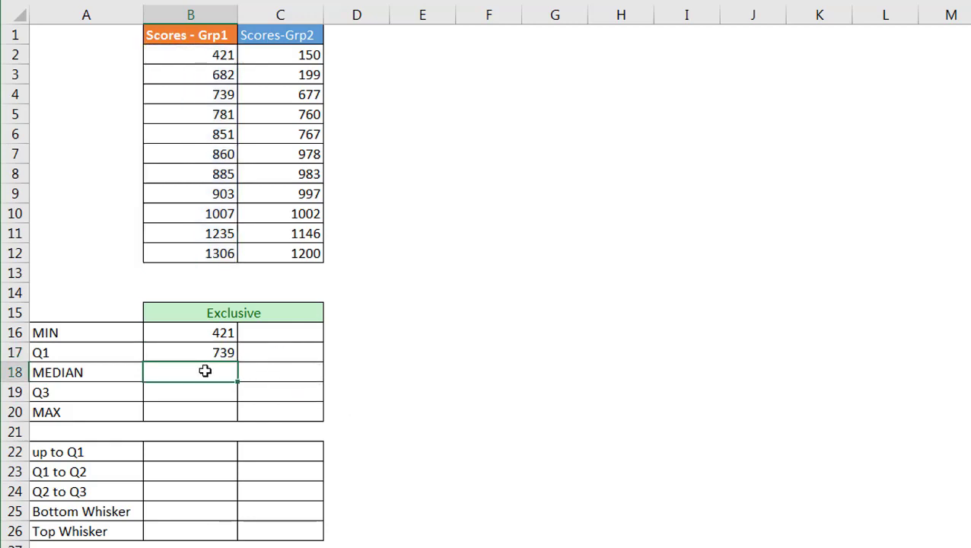
- Calculate the Grp1 median in B18 with QUARTILE.EXC over B2:B12, using quartile 2
type("=med")
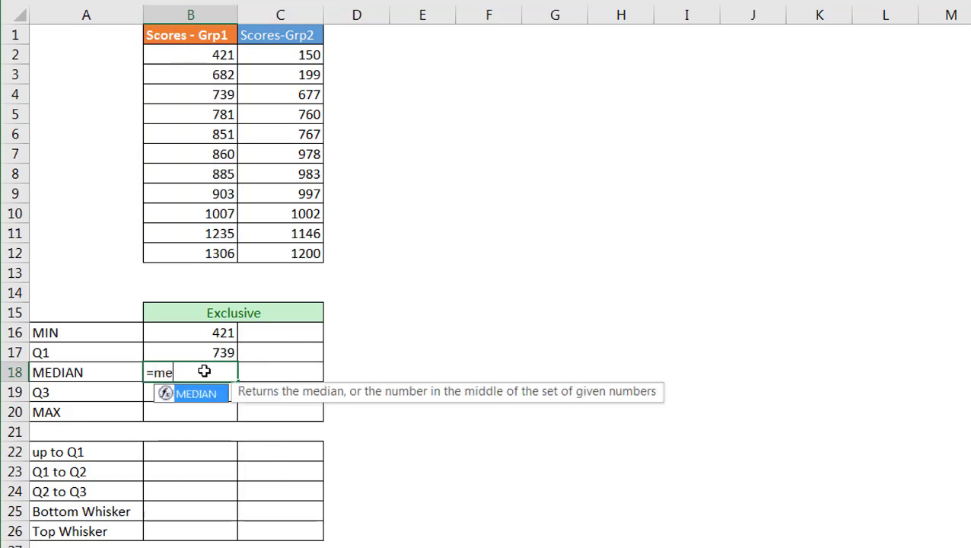
key("BackSpace")
key("BackSpace")
key("BackSpace")
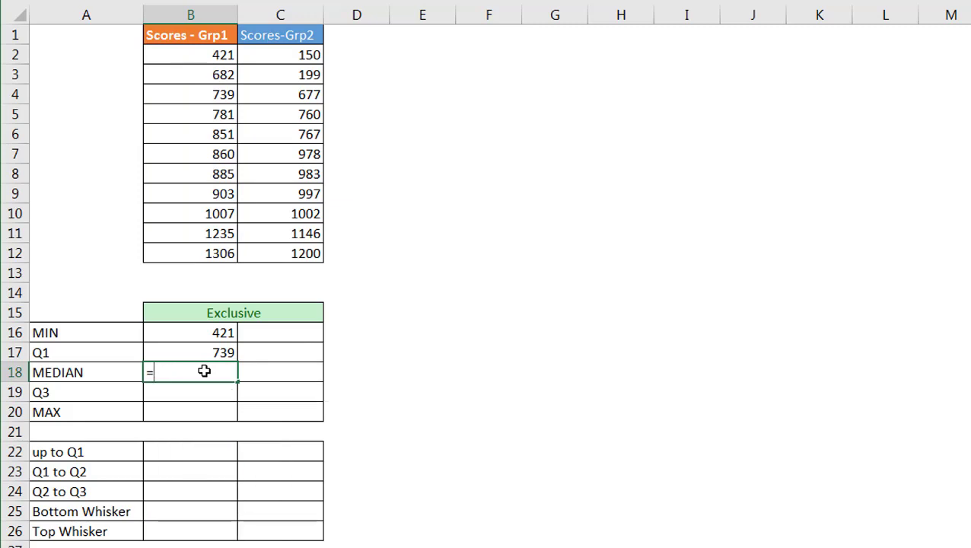
type("quar")
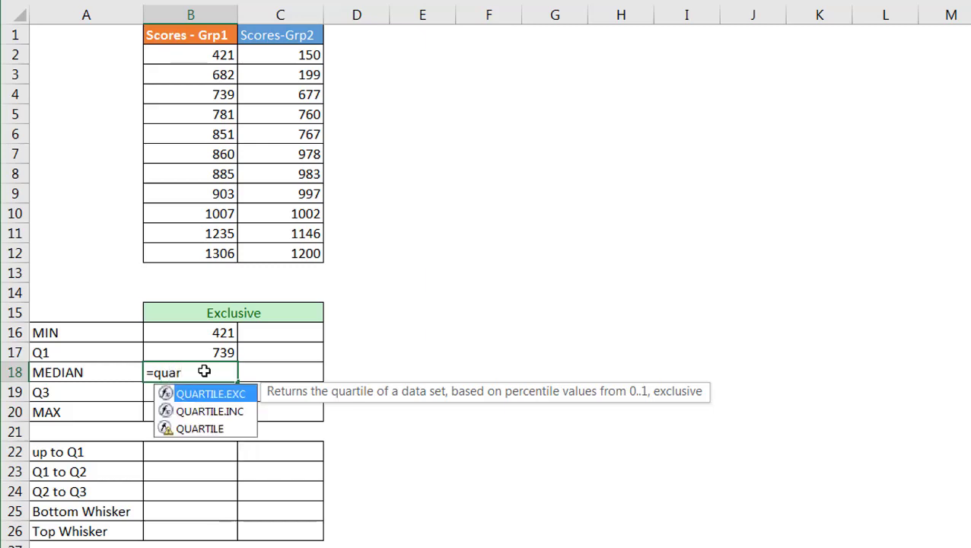
key("Tab")
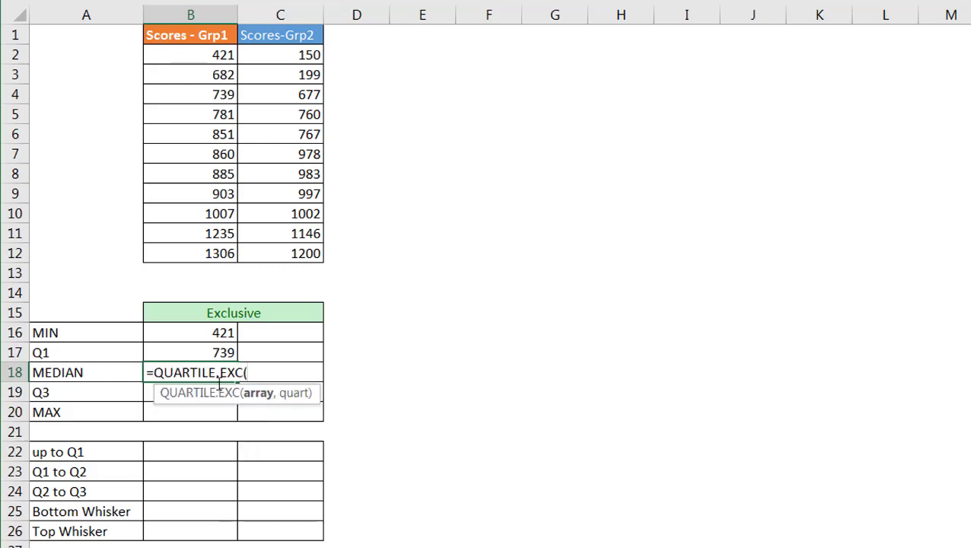
left_click_drag(202, 53, 202, 247)
type(",")
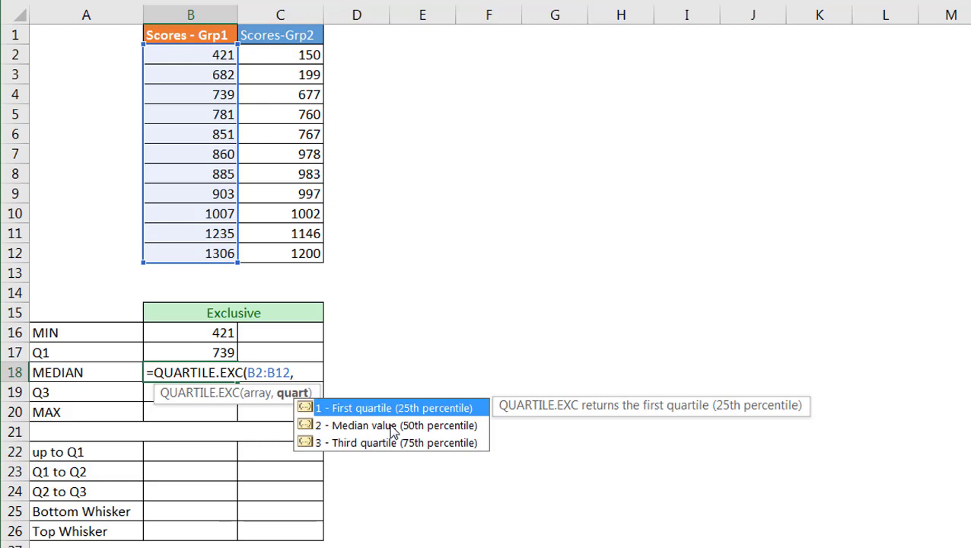
type("2)")
key("Return")
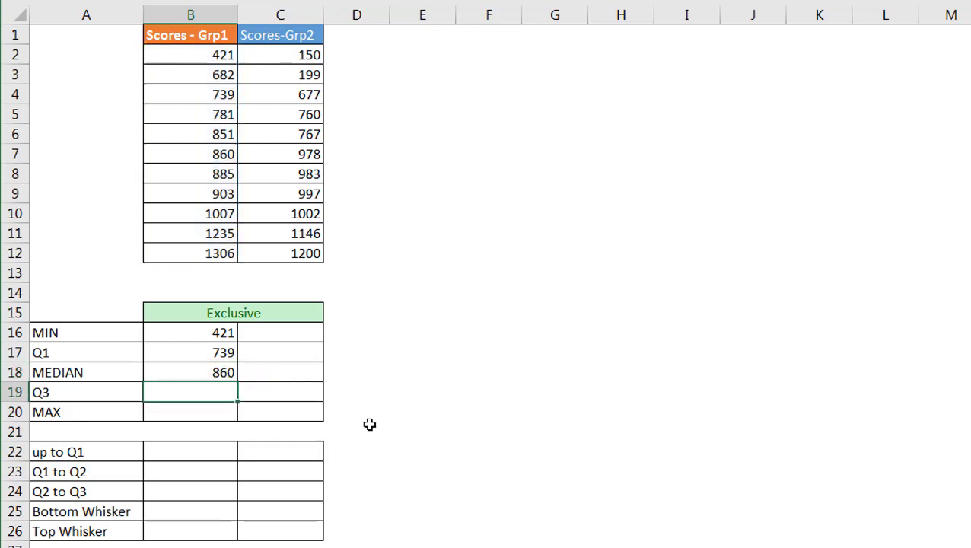
- Calculate the Grp1 third quartile in B19 with =QUARTILE.EXC(B2:B12,3)
type("=qua")
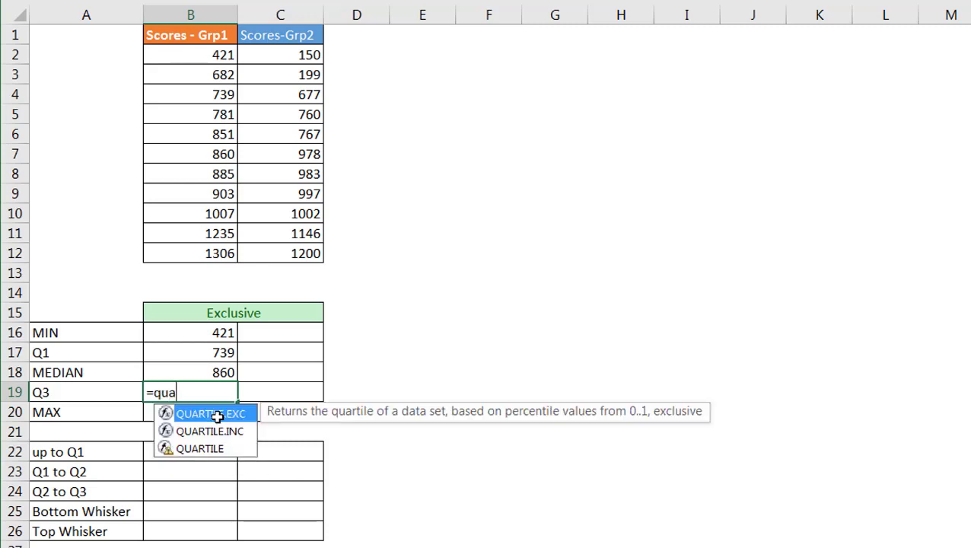
double_click(217, 415)
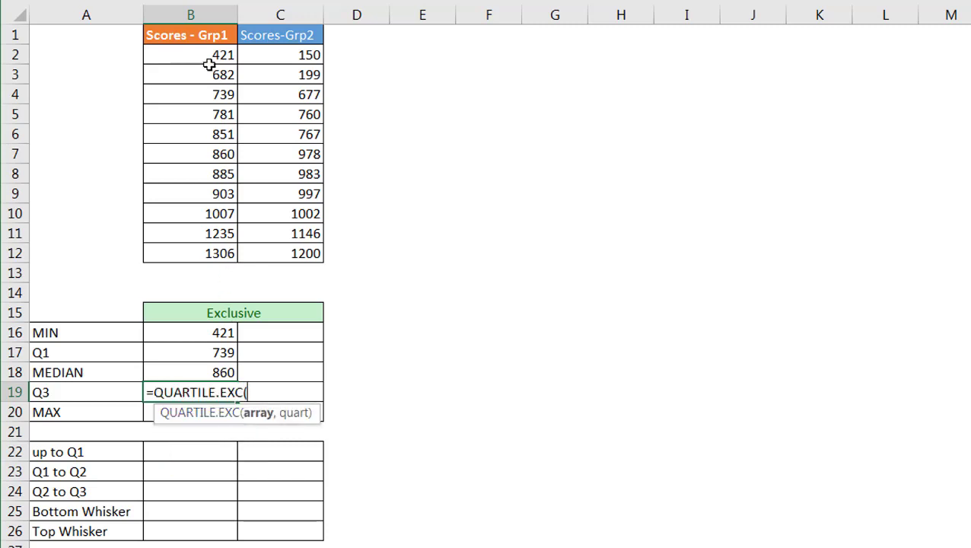
left_click_drag(190, 52, 195, 254)
type(",")
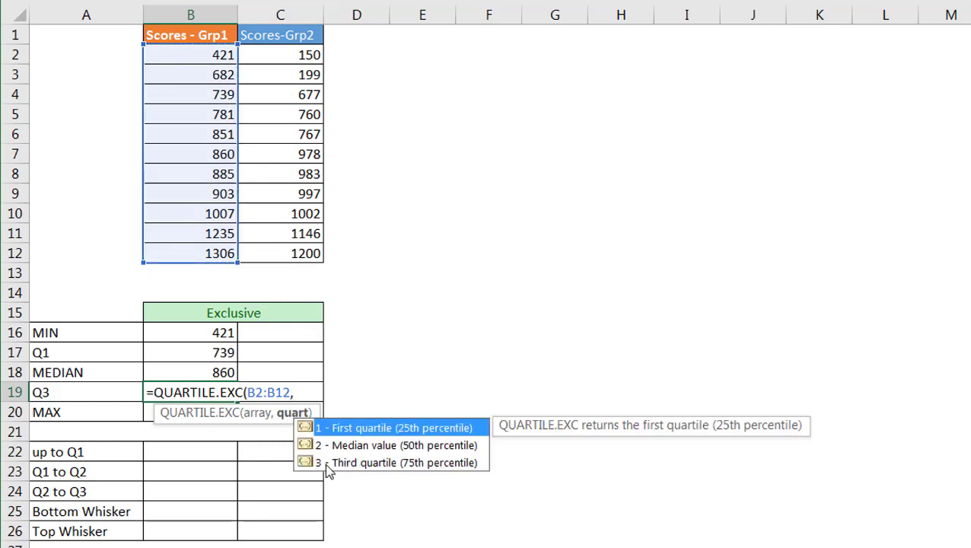
type("3)")
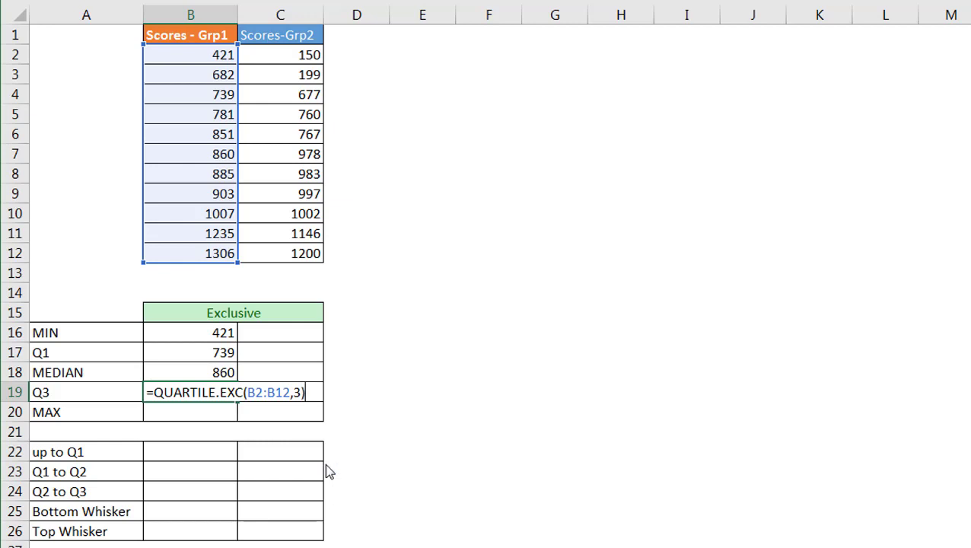
key("Return")
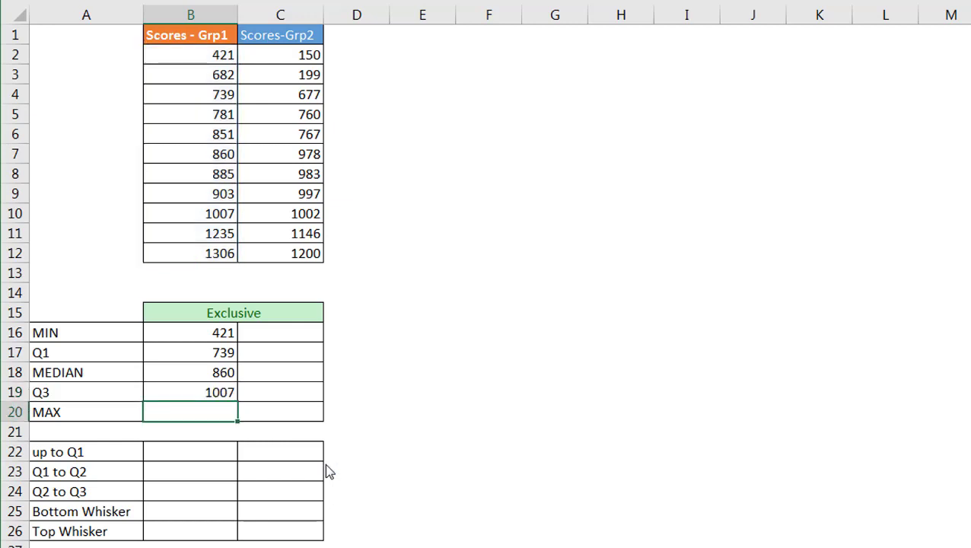
- Calculate the Grp1 maximum in B20 with =MAX(B2:B12)
type("=ma")
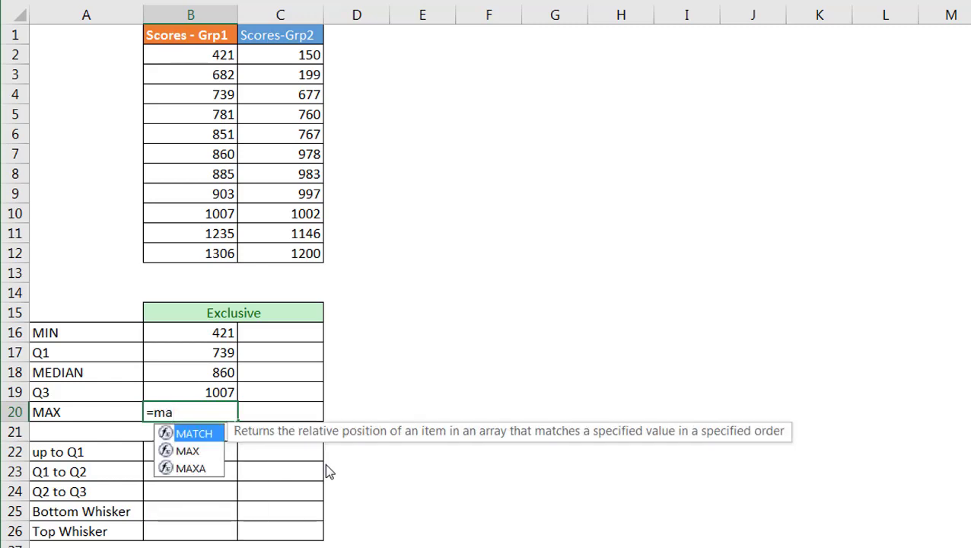
type("x")
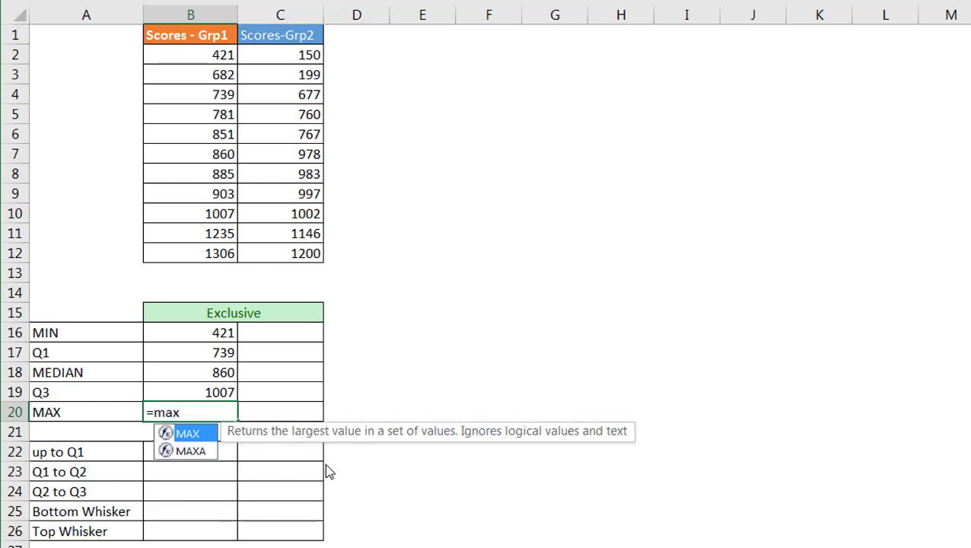
key("Tab")
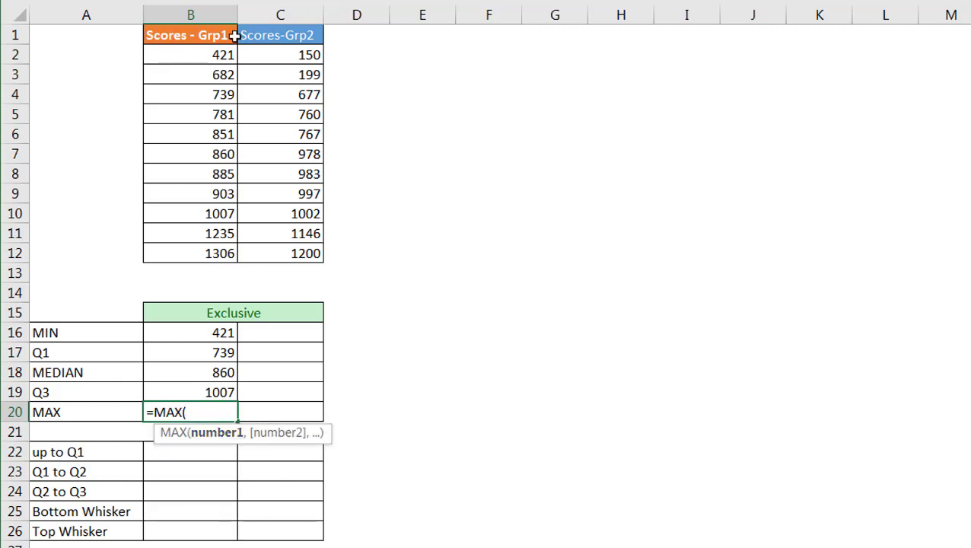
left_click_drag(190, 61, 187, 258)
type(")")
key("Return")
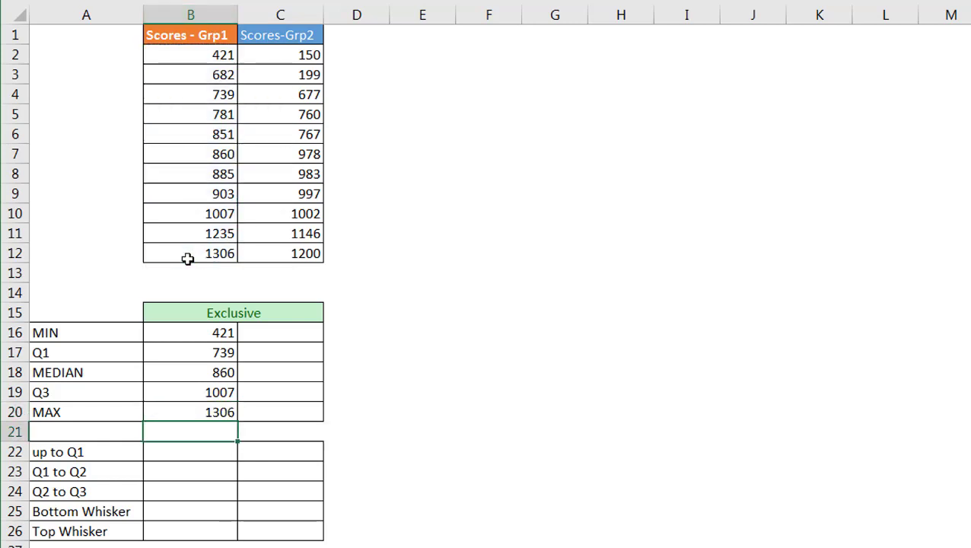
left_click_drag(201, 334, 200, 411)
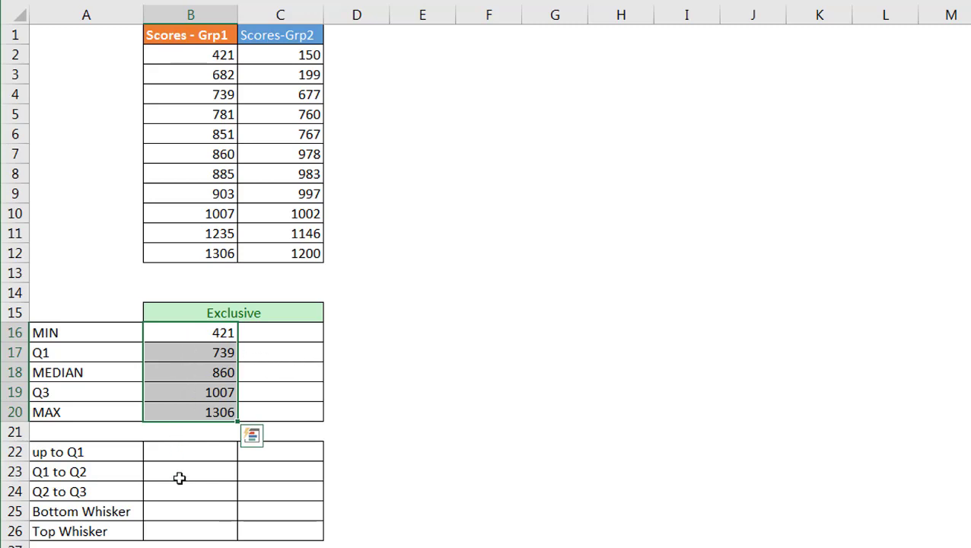
left_click(189, 452)
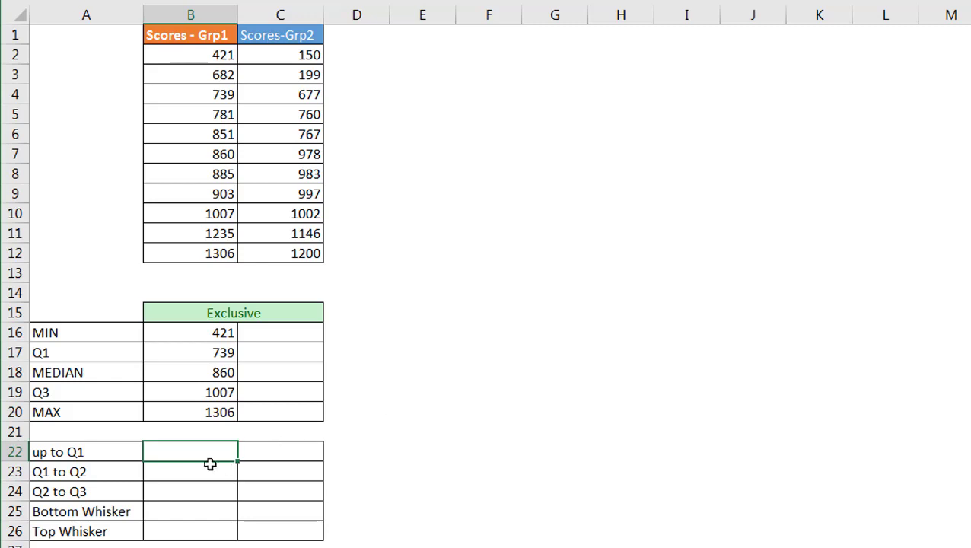
left_click(53, 454)
left_click_drag(53, 454, 65, 529)
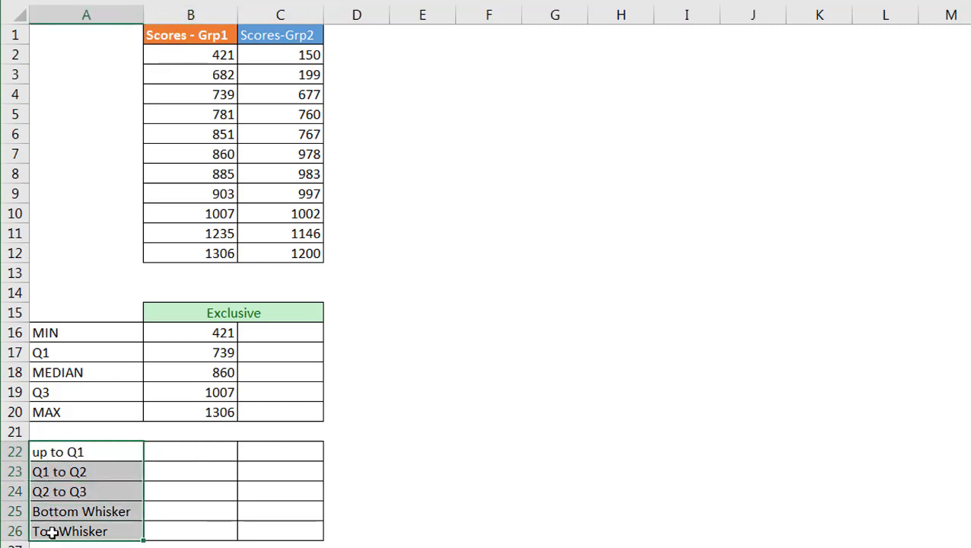
- Fill the Grp1 "up to Q1" value in B22 by referencing the first quartile with =B17
left_click(188, 450)
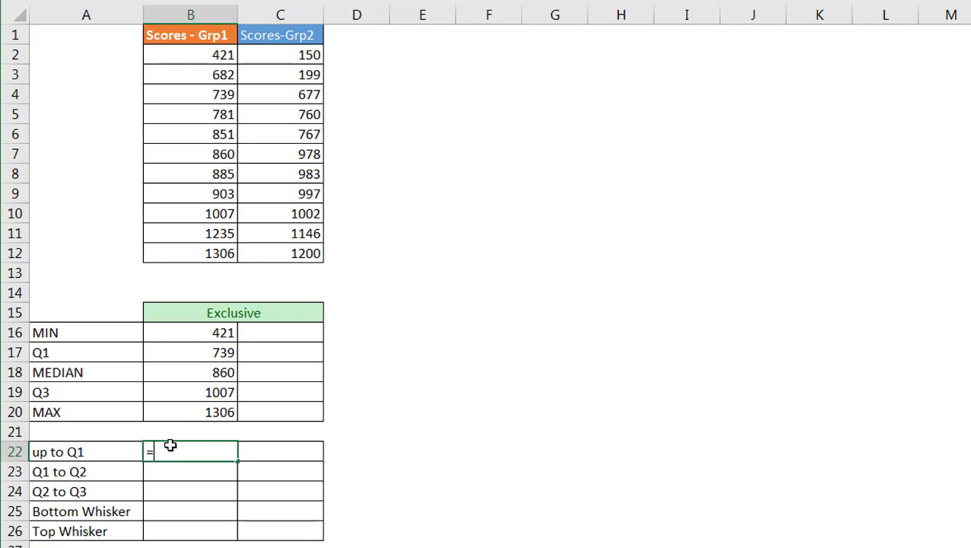
type("=")
left_click(179, 356)
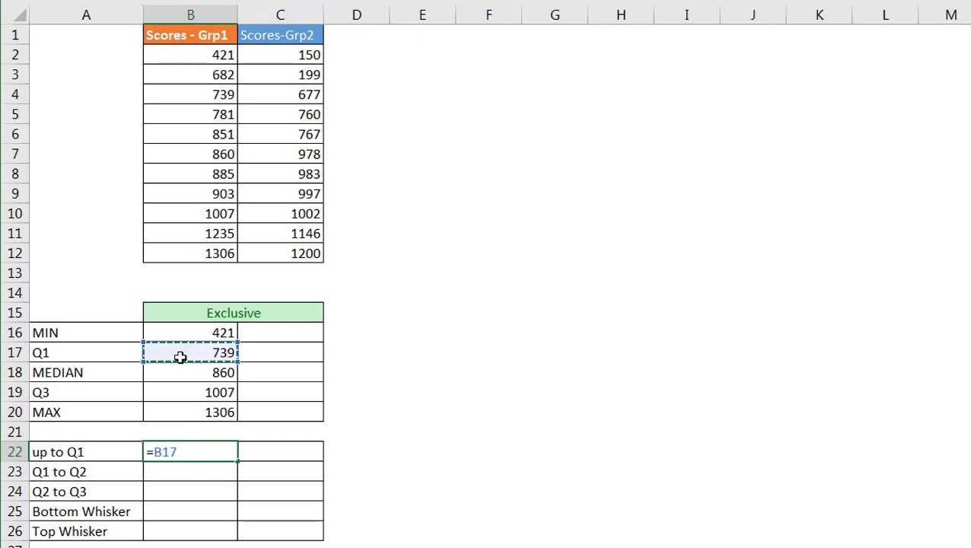
key("Return")
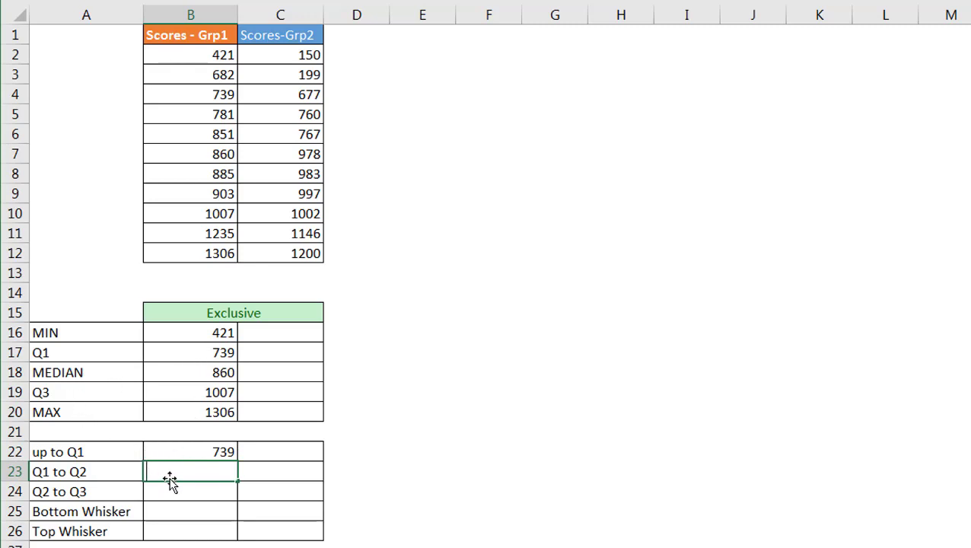
- Enter the formula =B18=B17 in the Grp1 "Q1 to Q2" cell B23
type("=")
left_click(177, 375)
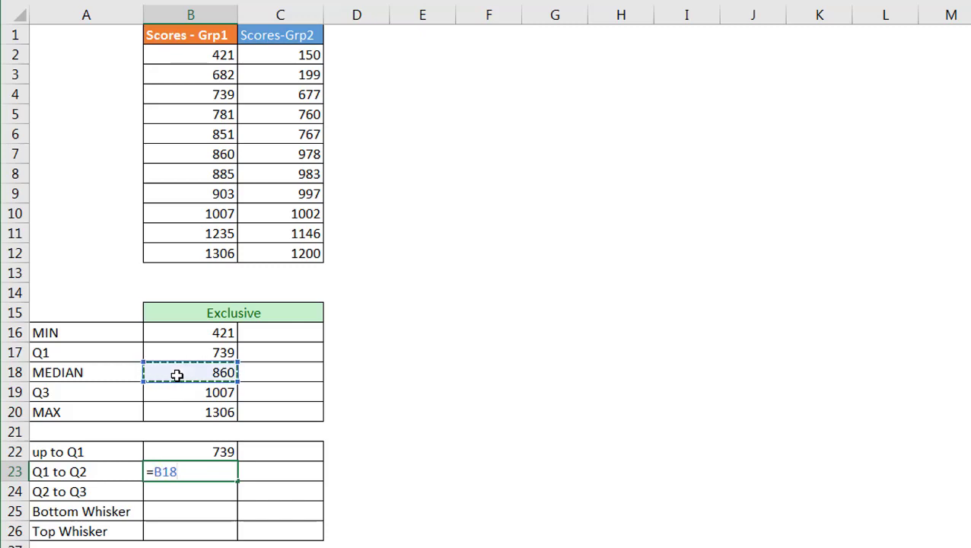
type("=")
left_click(183, 349)
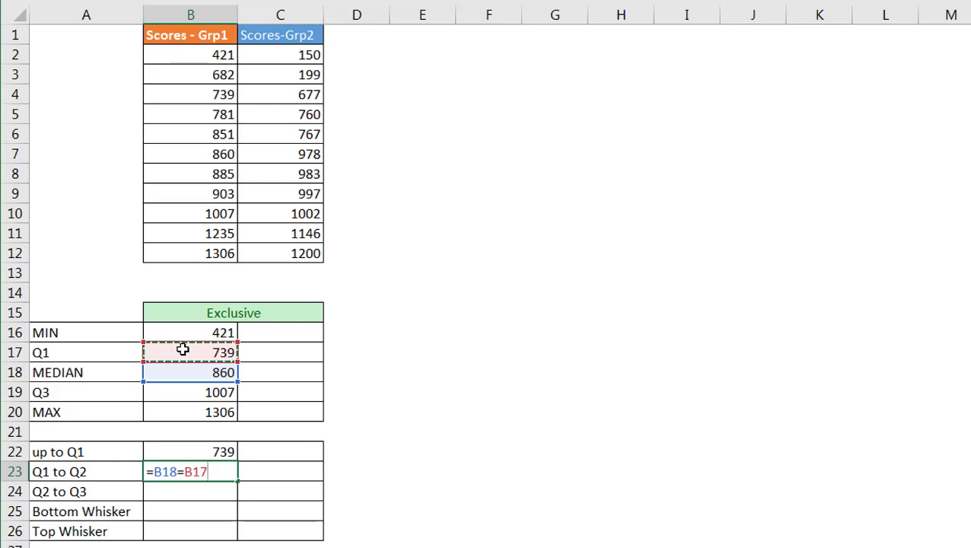
key("Return")
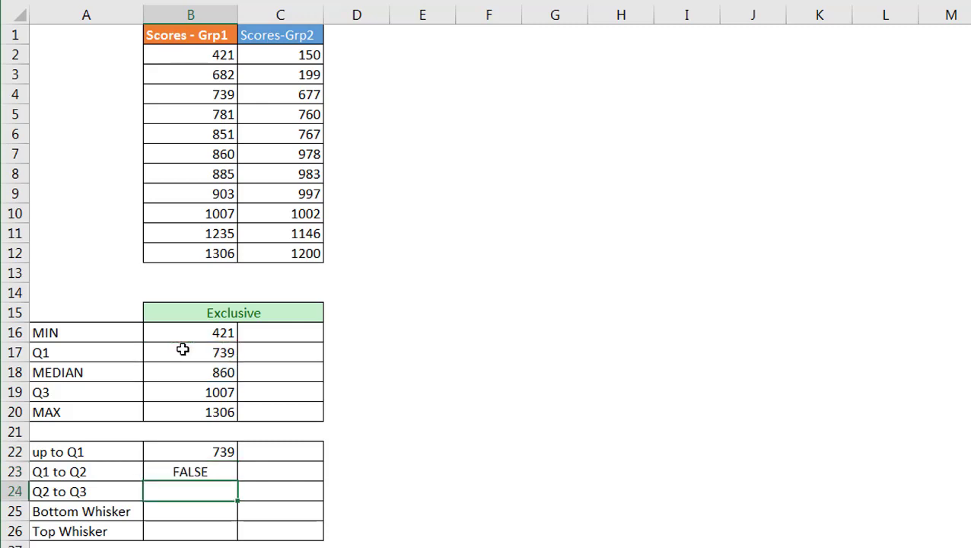
- Correct the operator in B23 so the "Q1 to Q2" formula subtracts Q1 from the median, =B18-B17
left_click(202, 467)
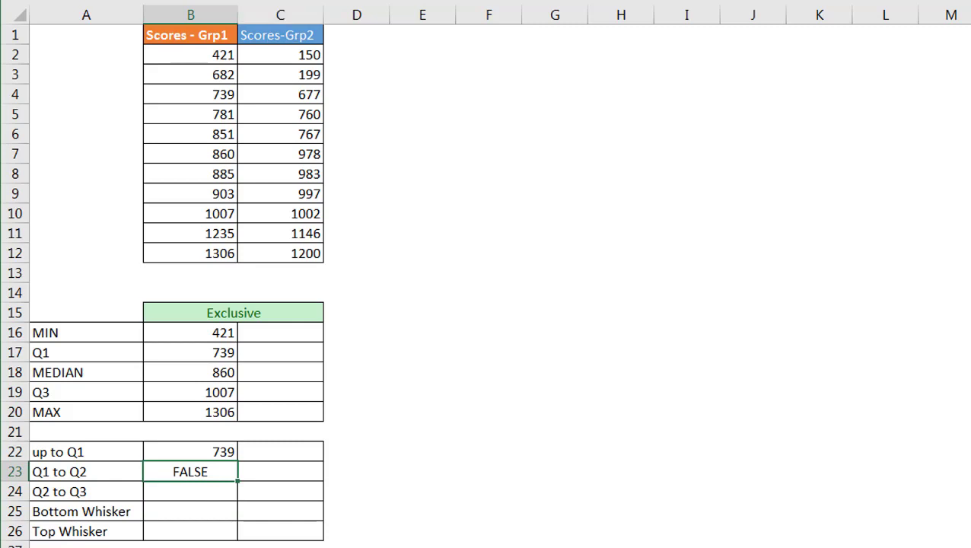
key("F2")
key("Left")
key("Left")
key("Left")
key("BackSpace")
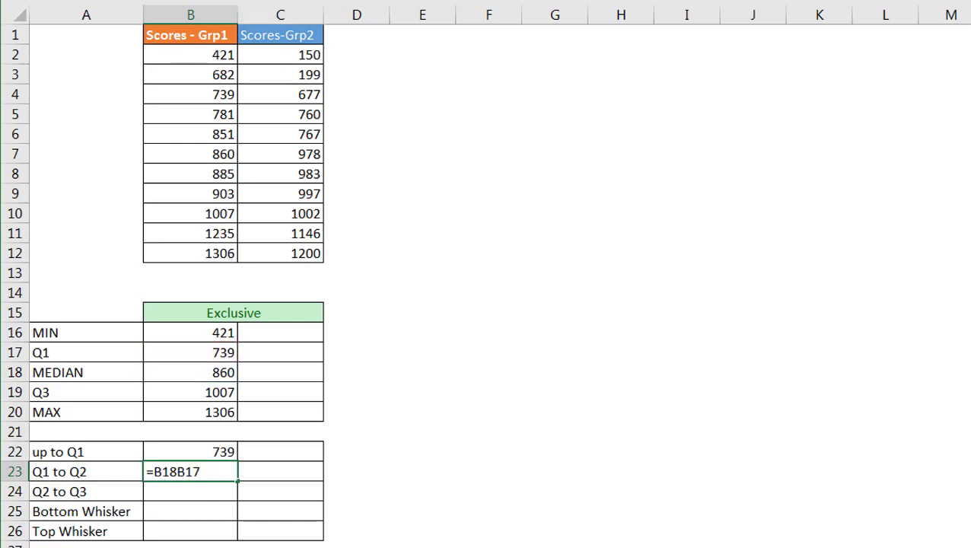
type("-")
key("Return")
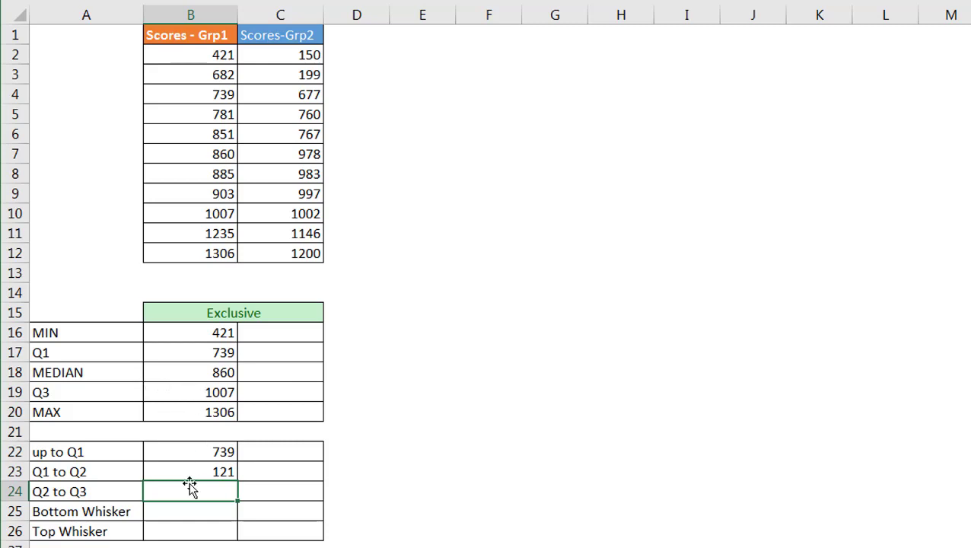
- Calculate the Grp1 "Q2 to Q3" difference in B24 with =B19-B18
left_click(183, 389)
type("-")
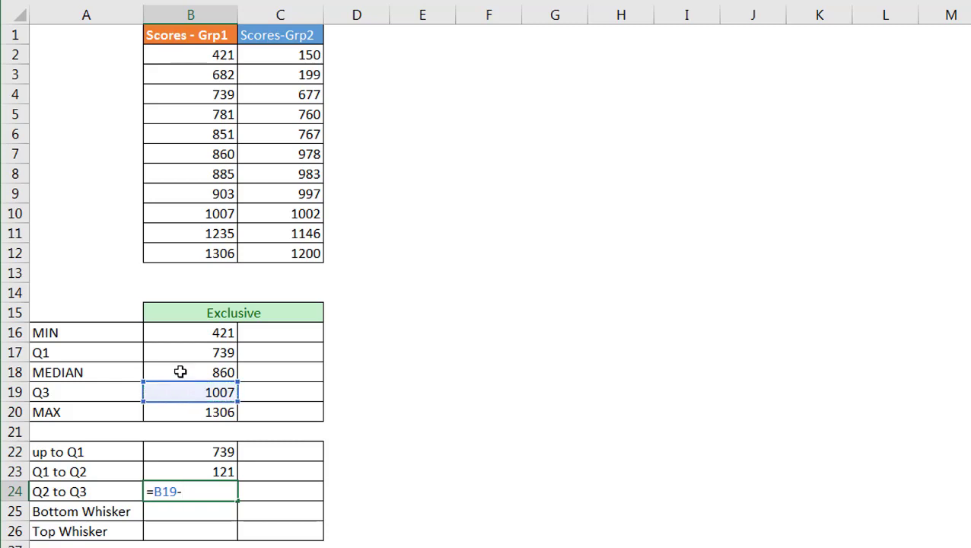
left_click(179, 368)
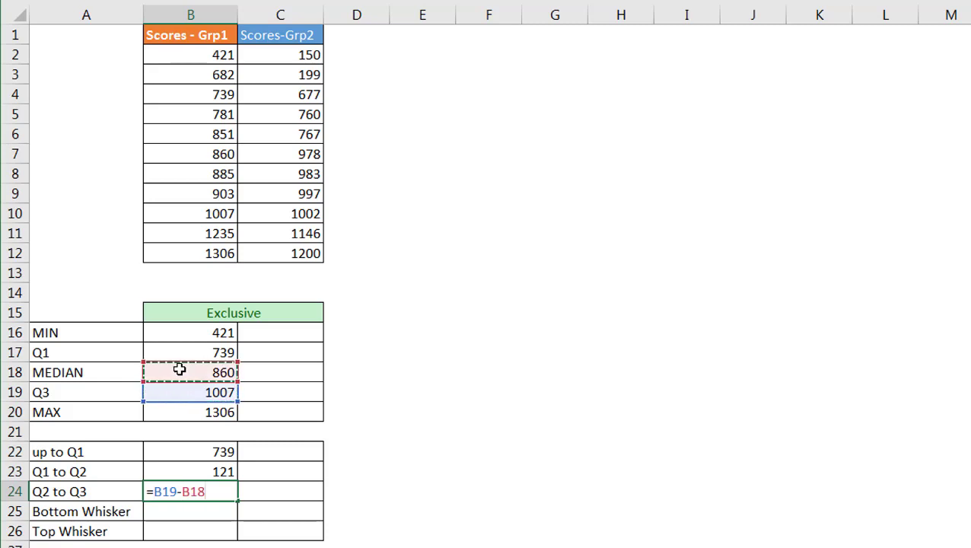
key("Return")
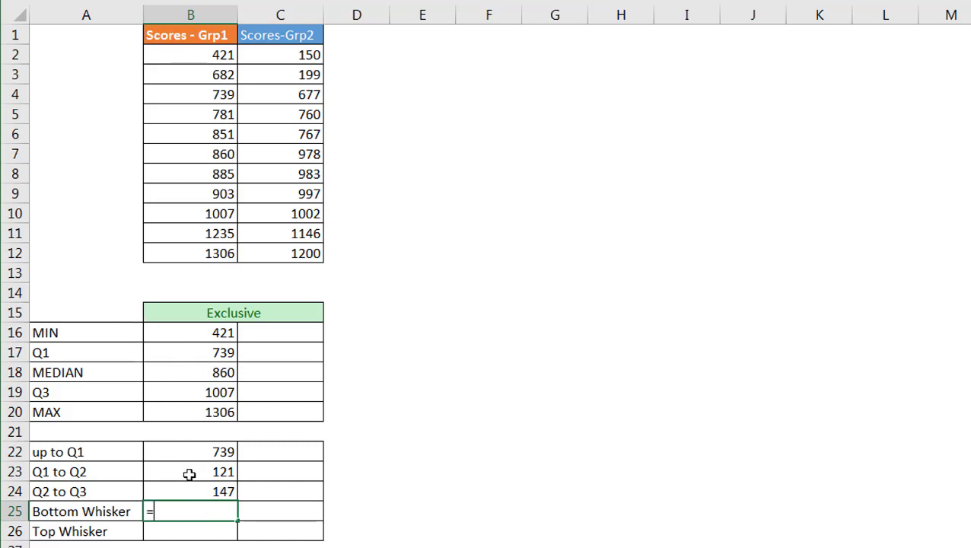
- Calculate the Grp1 bottom whisker length in B25 as Q1 minus the minimum, =B17-B16
left_click(187, 347)
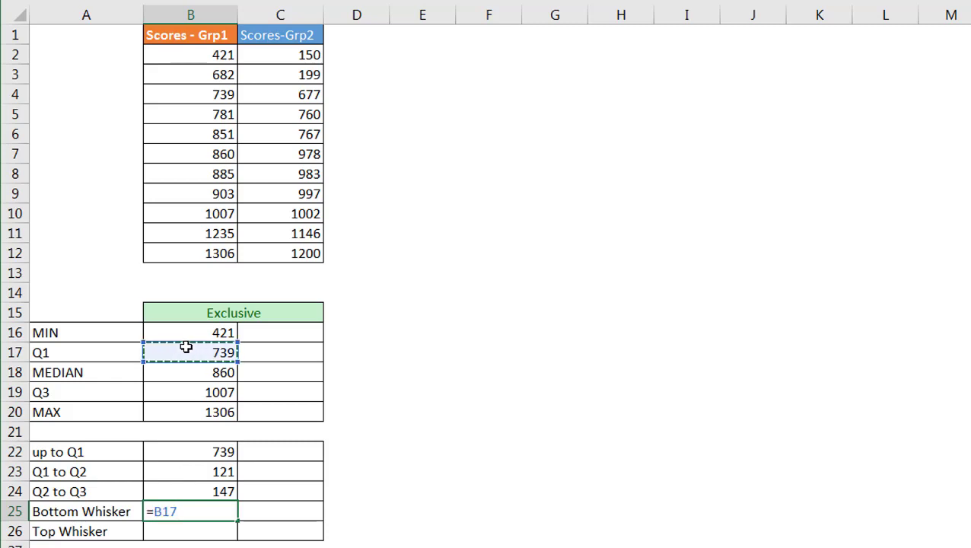
type("-")
left_click(185, 332)
key("Return")
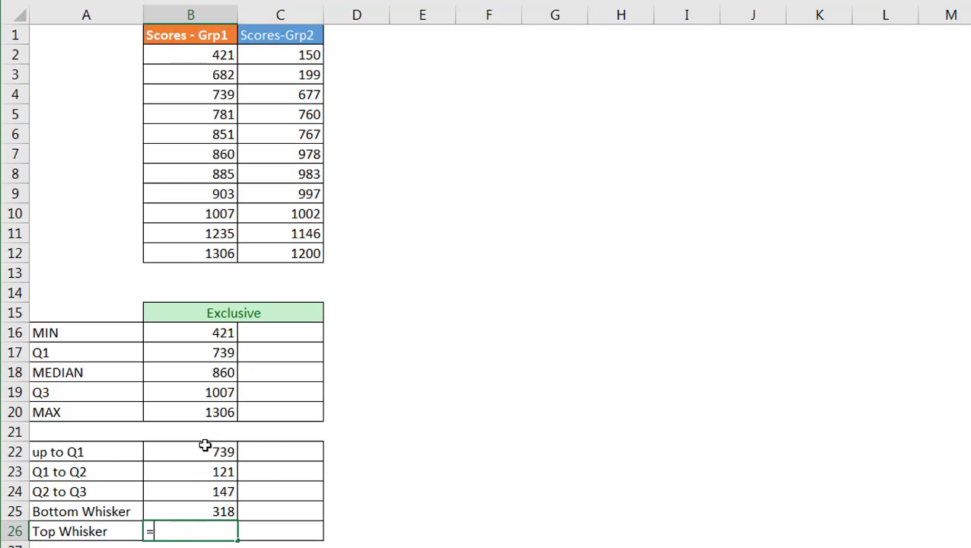
- Calculate the Grp1 top whisker length in B26 as the maximum minus Q3, =B20-B19
left_click(183, 411)
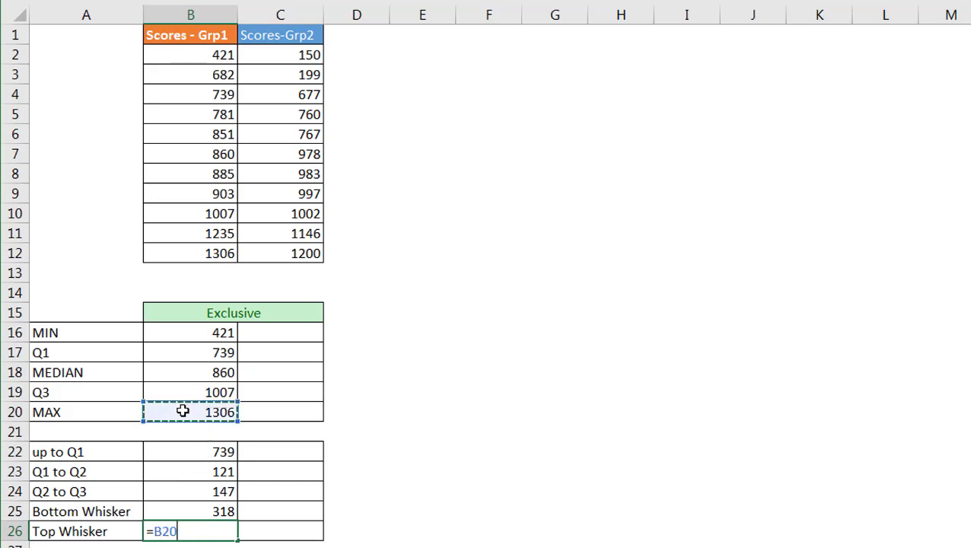
type("-")
left_click(180, 390)
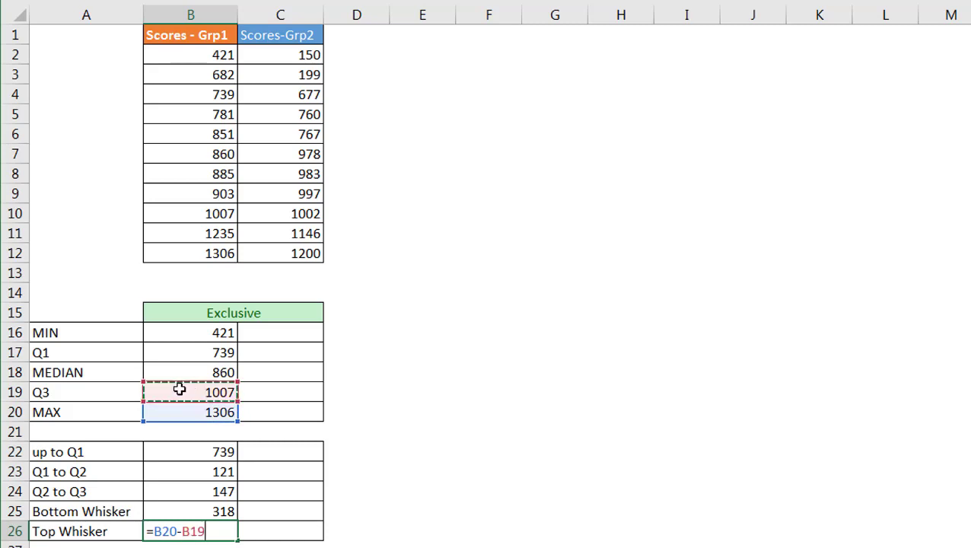
key("Return")
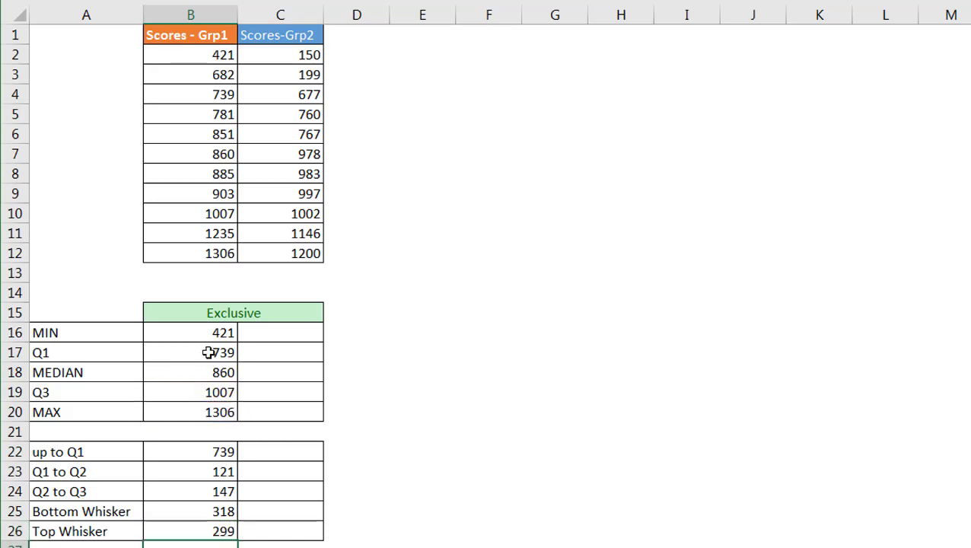
- Copy the Grp1 summary formulas in B16:B20 across to C16:C20 for Grp2 and check the copied cell references
left_click_drag(208, 340, 217, 409)
left_click(211, 381)
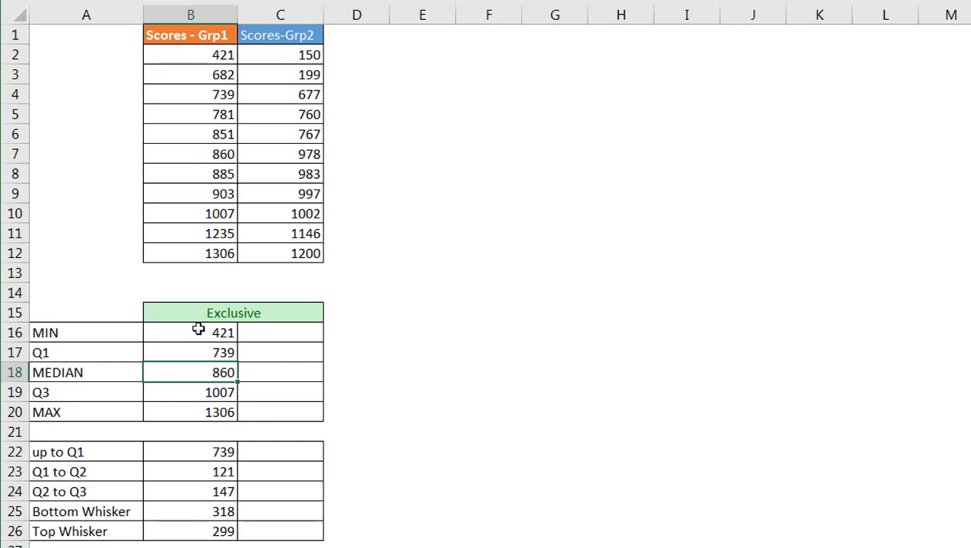
left_click_drag(199, 327, 301, 422)
left_click(303, 335)
left_click(303, 353)
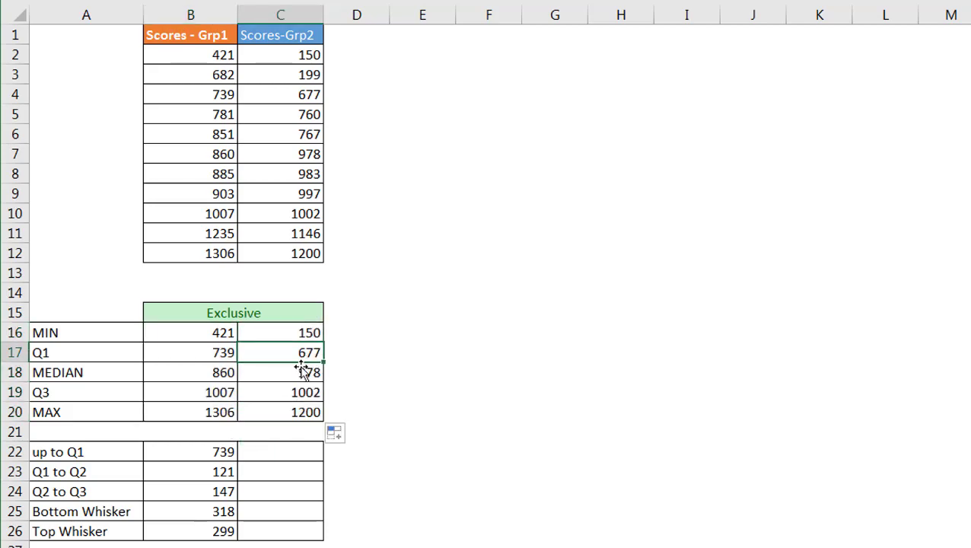
left_click(303, 404)
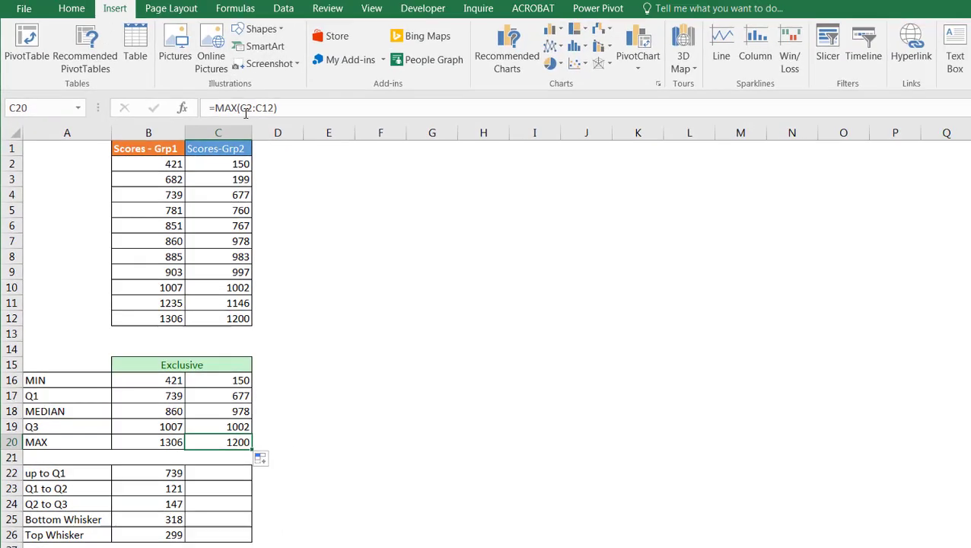
left_click(144, 398)
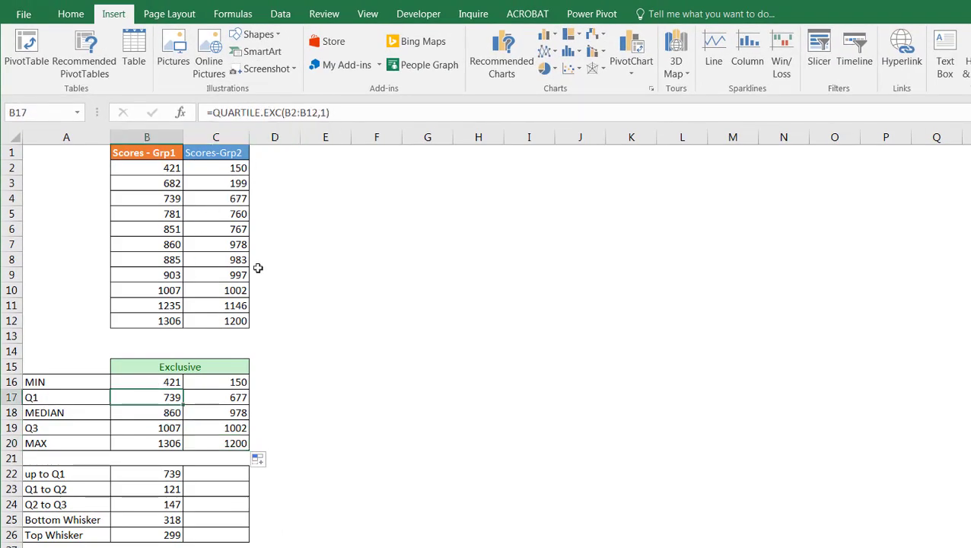
left_click(224, 441)
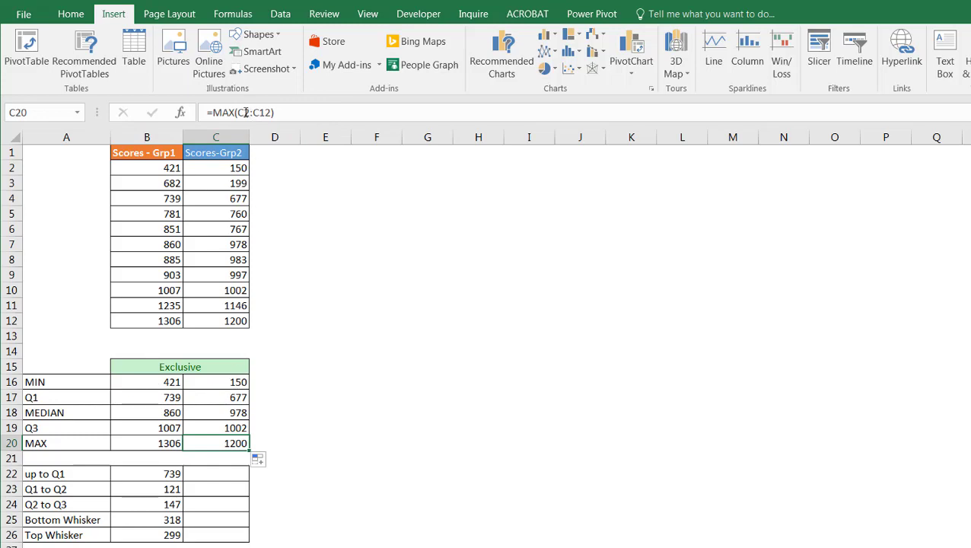
- Copy the segment and whisker formulas in B22:B26 across to C22:C26 and check the formulas in both columns
left_click_drag(139, 477, 165, 537)
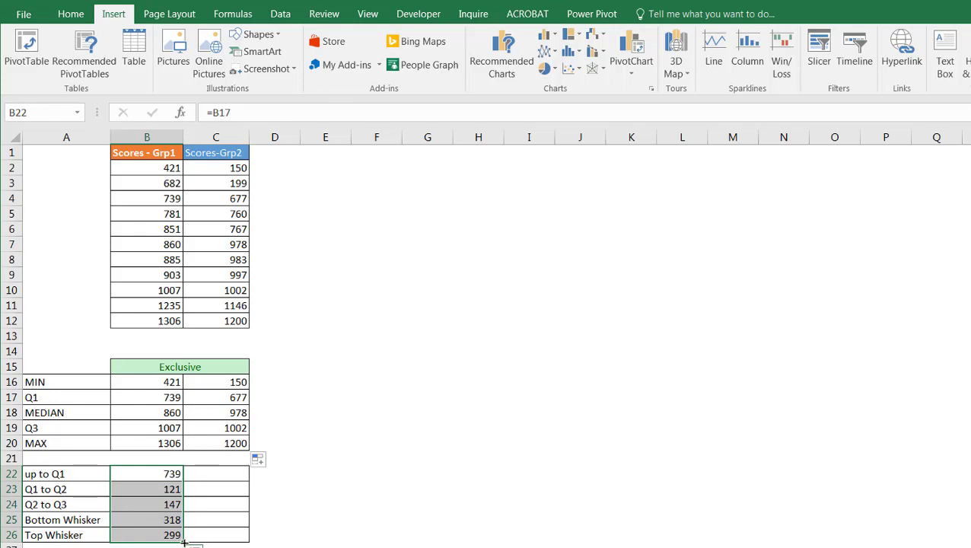
left_click_drag(183, 538, 236, 536)
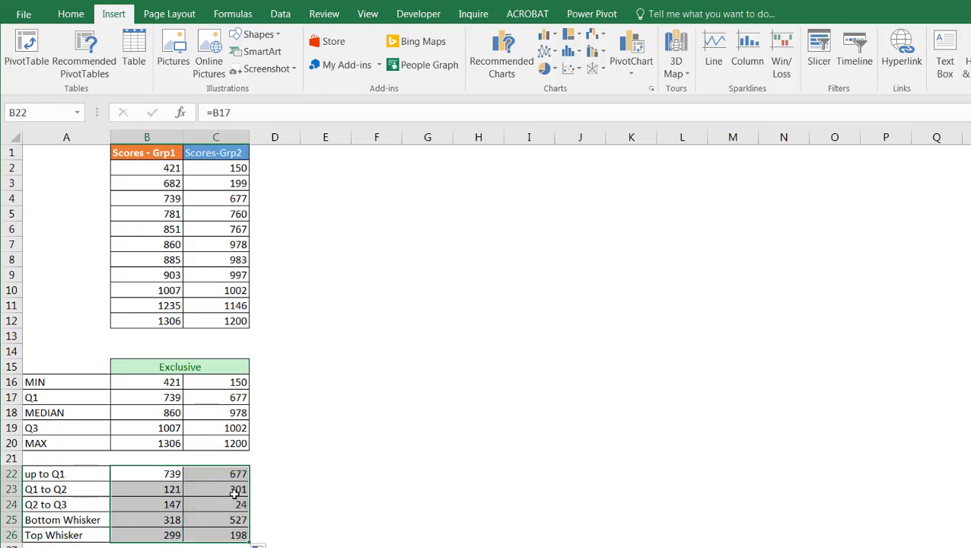
left_click(149, 491)
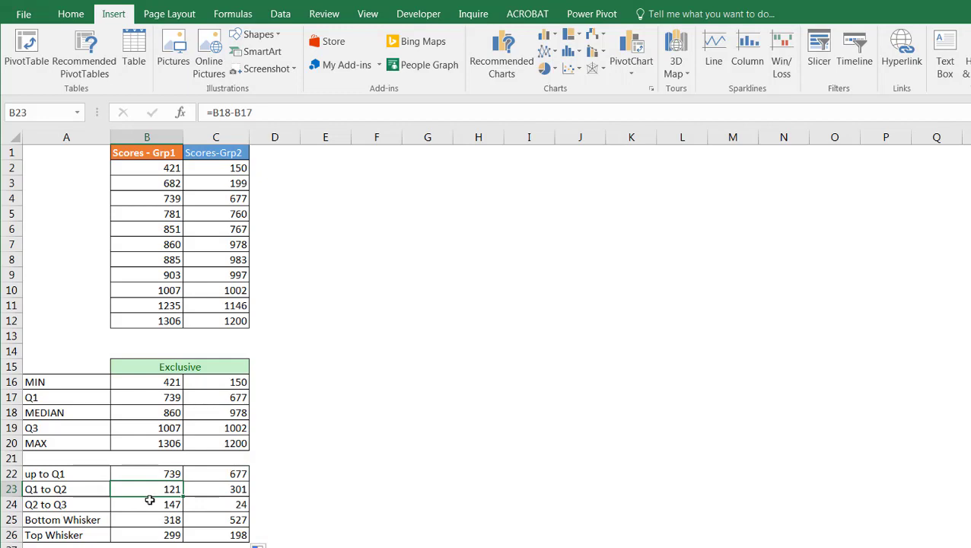
left_click(167, 473)
left_click(166, 535)
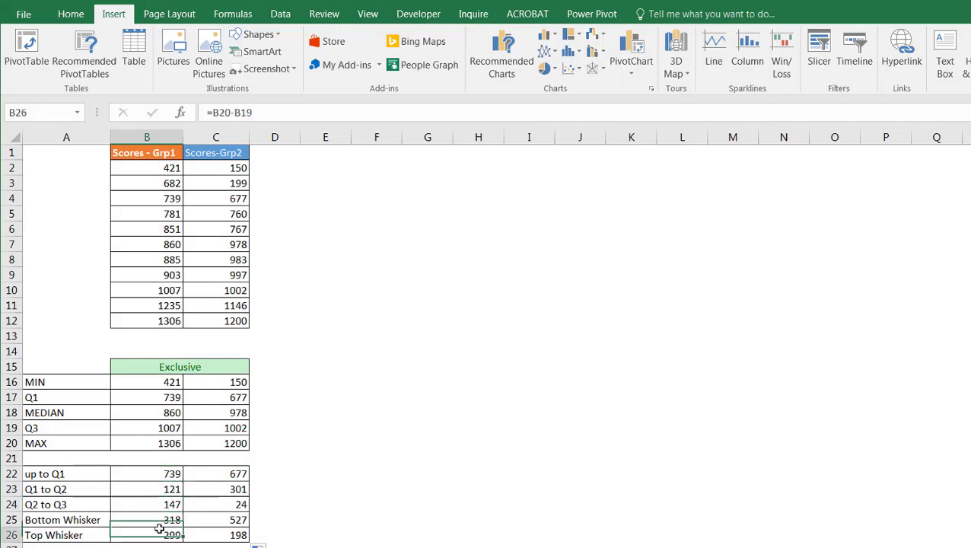
left_click(225, 475)
left_click(225, 491)
left_click(224, 506)
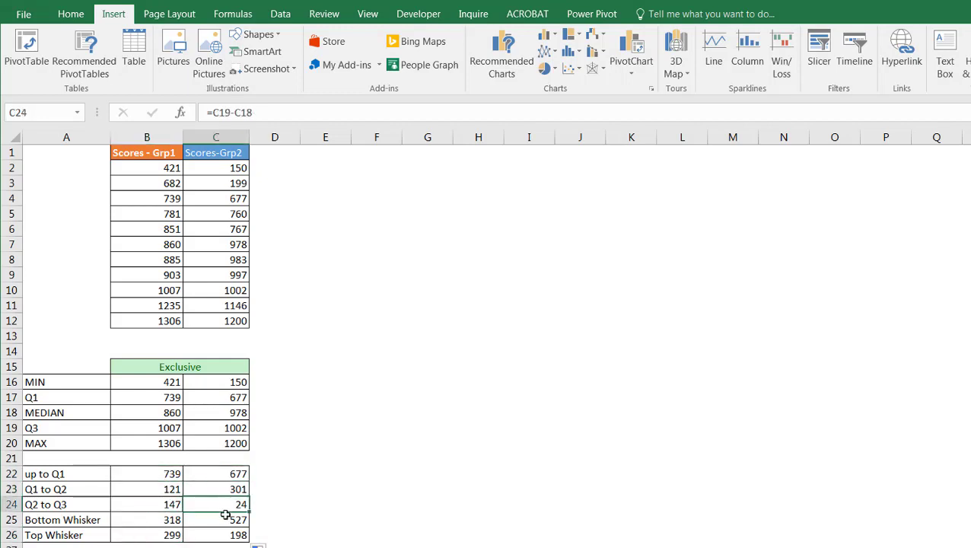
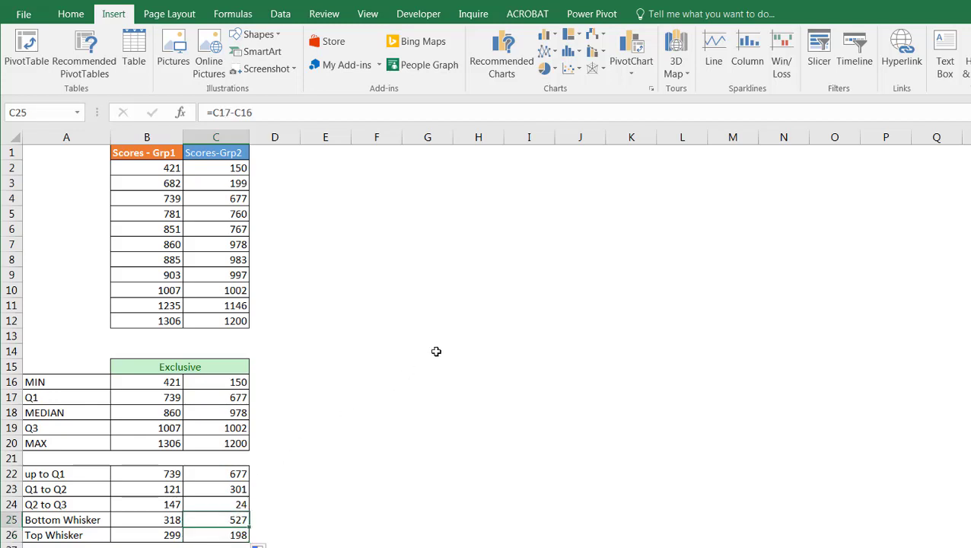
- Insert a 2-D stacked bar chart from B1 and B22:B24, and switch its rows and columns so the segments stack in one bar
left_click_drag(151, 471, 138, 538)
left_click_drag(140, 473, 140, 503)
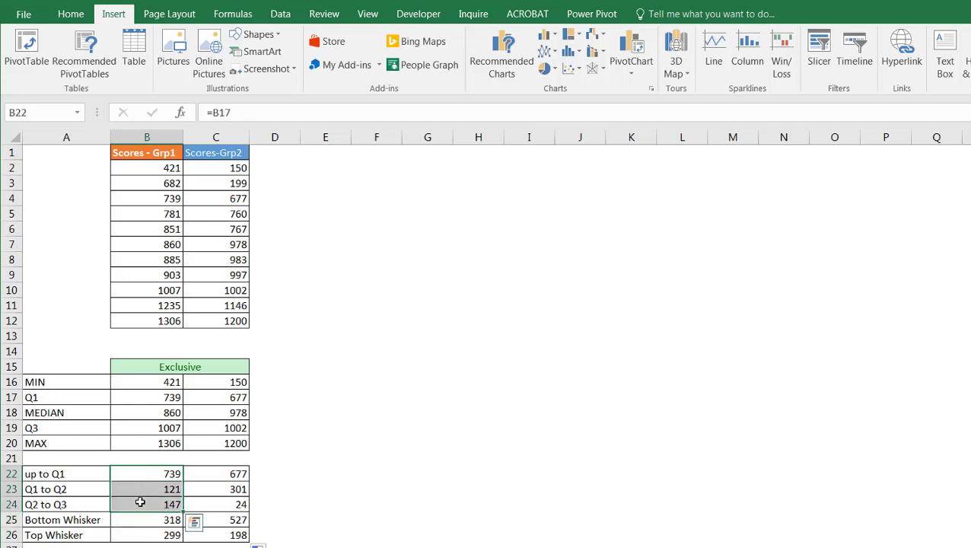
left_click(150, 154, "ctrl")
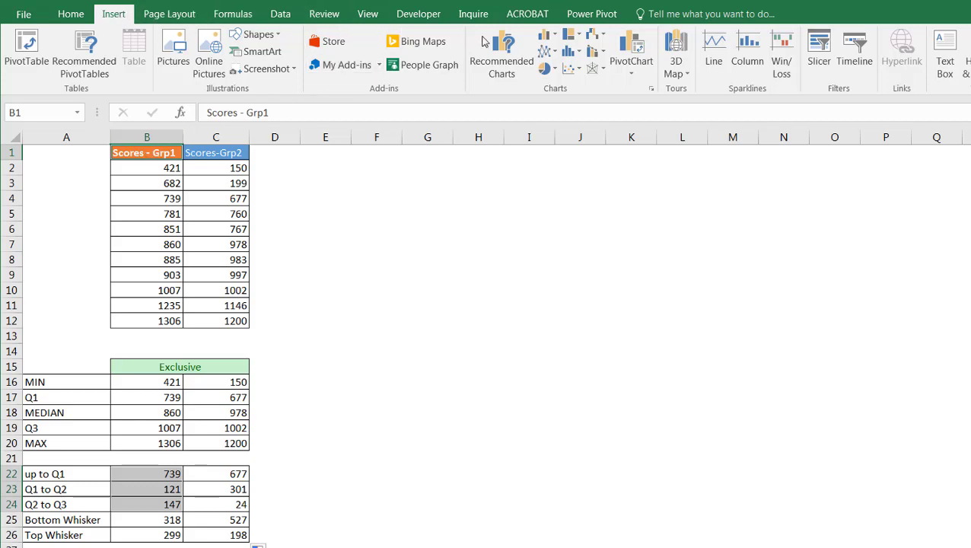
left_click(549, 39)
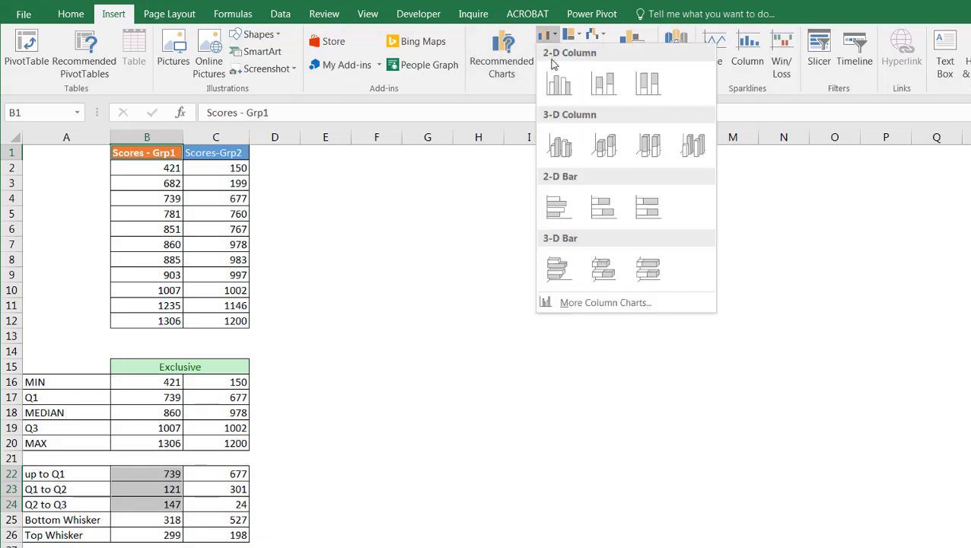
left_click(605, 218)
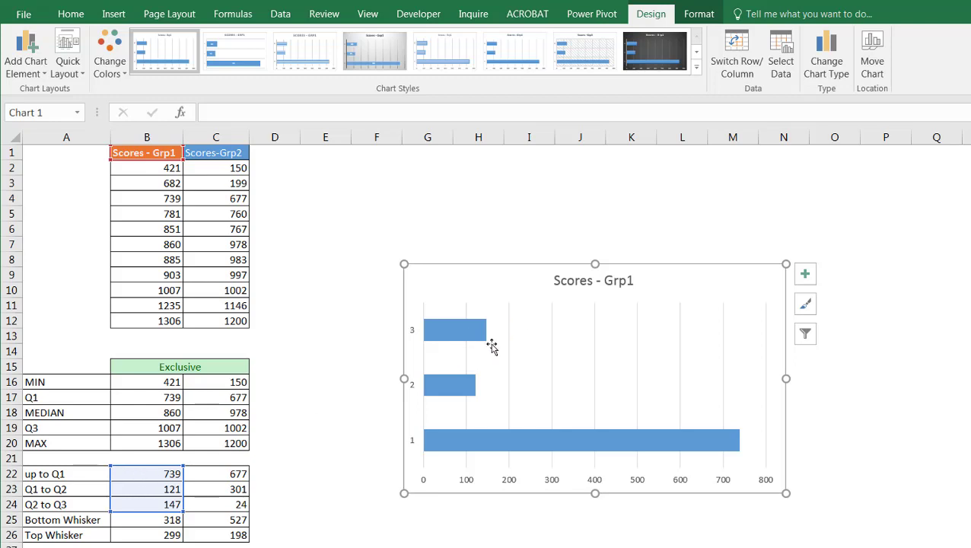
left_click(733, 64)
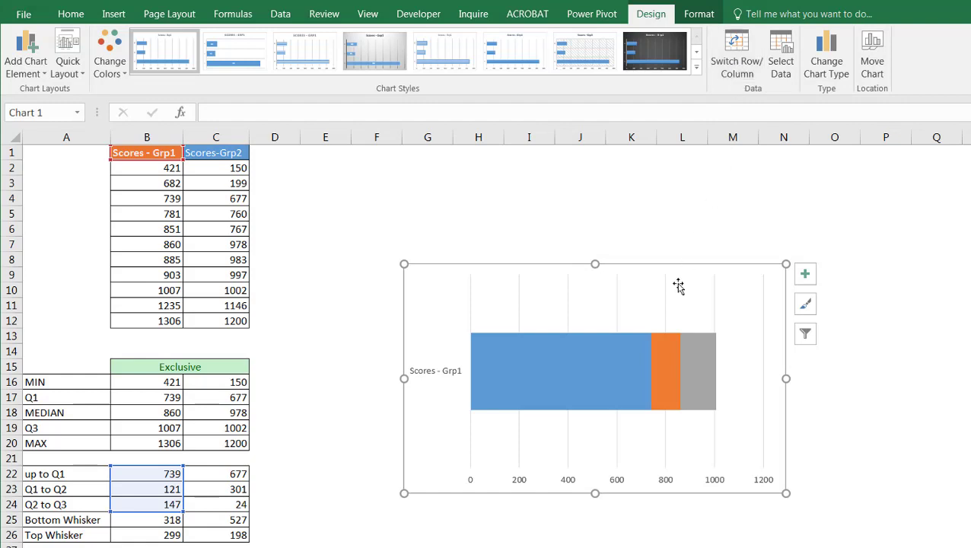
- Add horizontal error bars to the first series (up to Q1) of the chart and open their detailed options
mouse_move(510, 375)
mouse_move(479, 386)
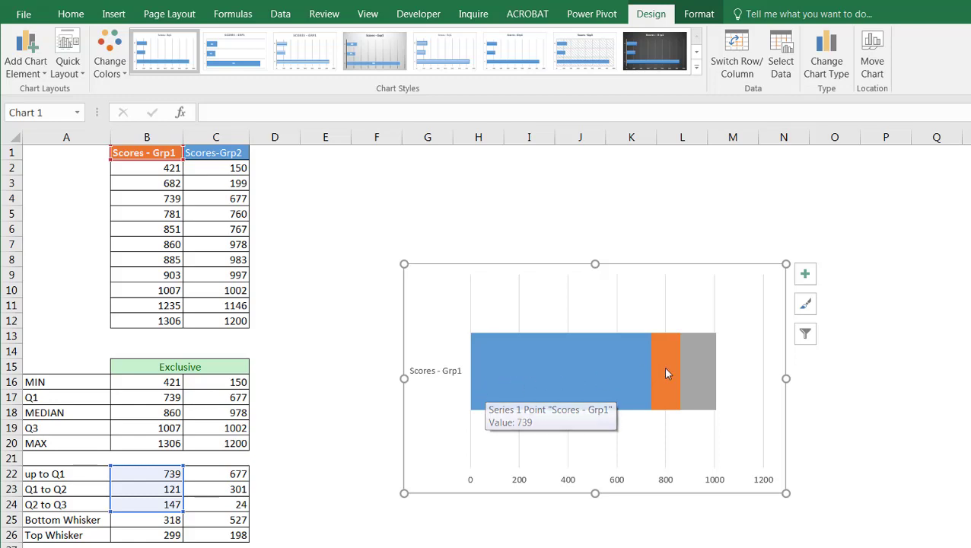
mouse_move(659, 370)
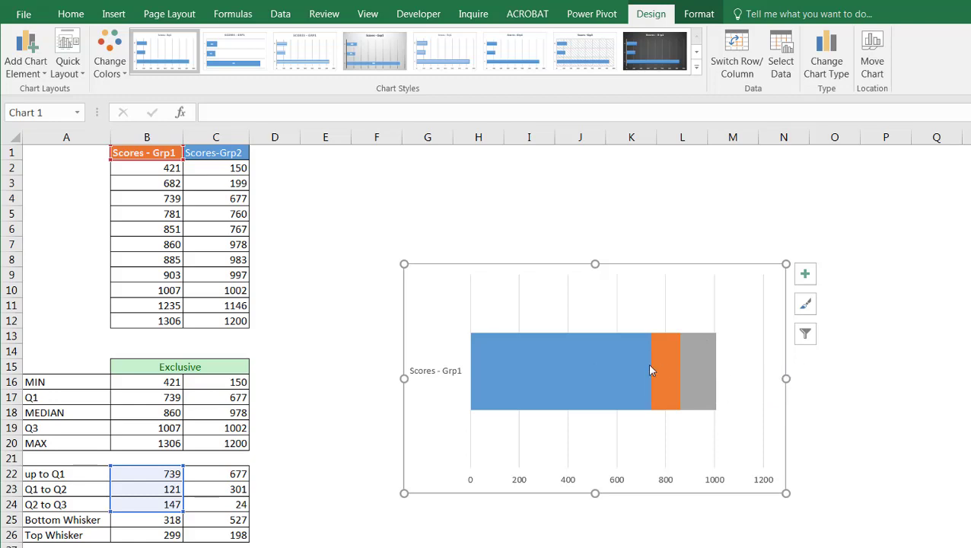
mouse_move(617, 370)
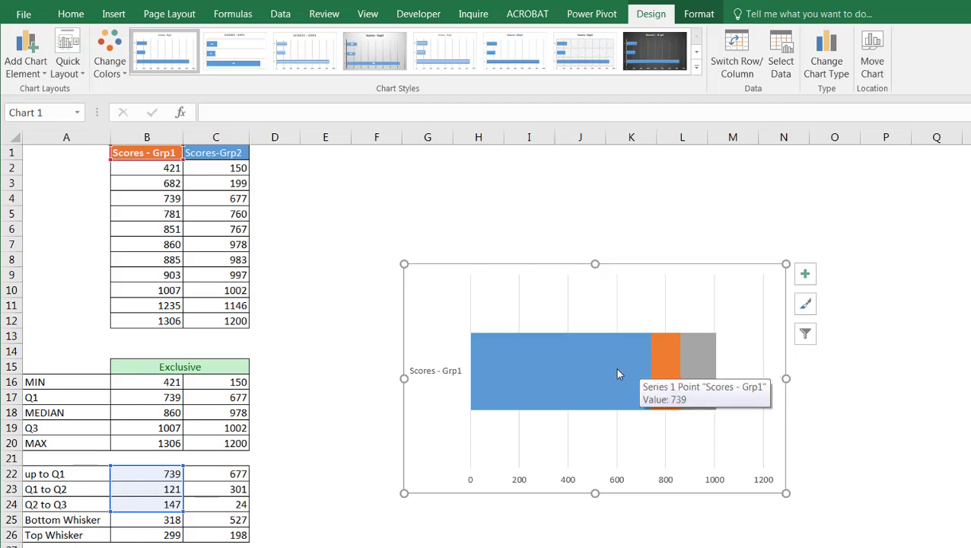
left_click(573, 371)
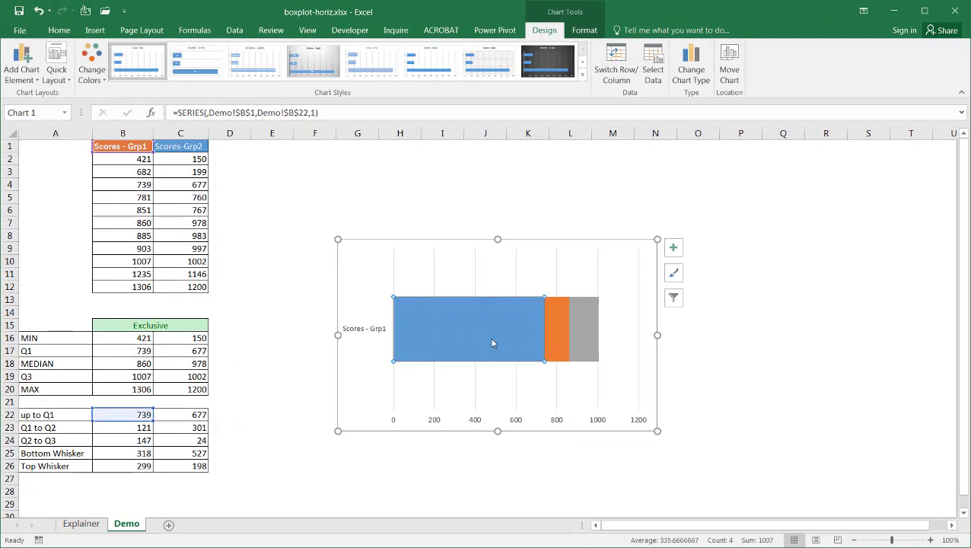
left_click(22, 65)
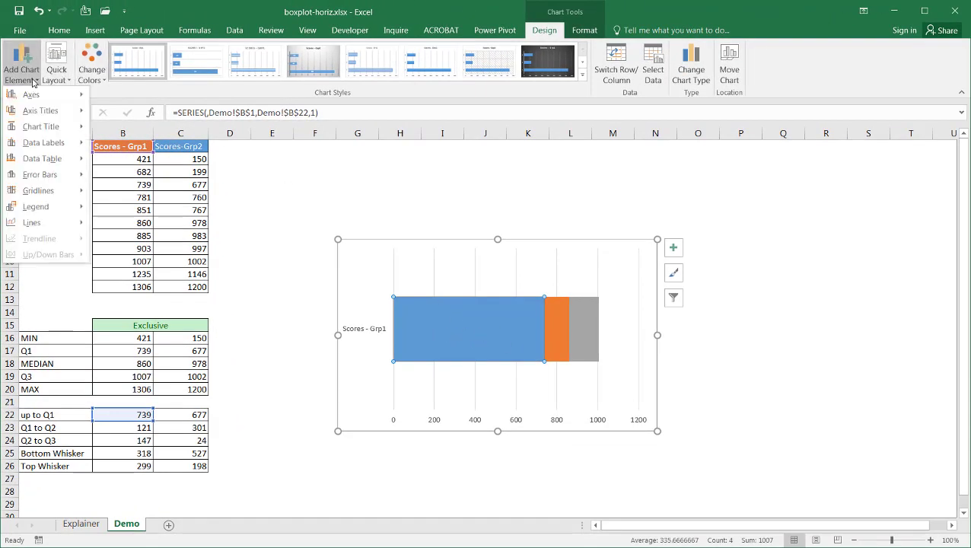
mouse_move(77, 174)
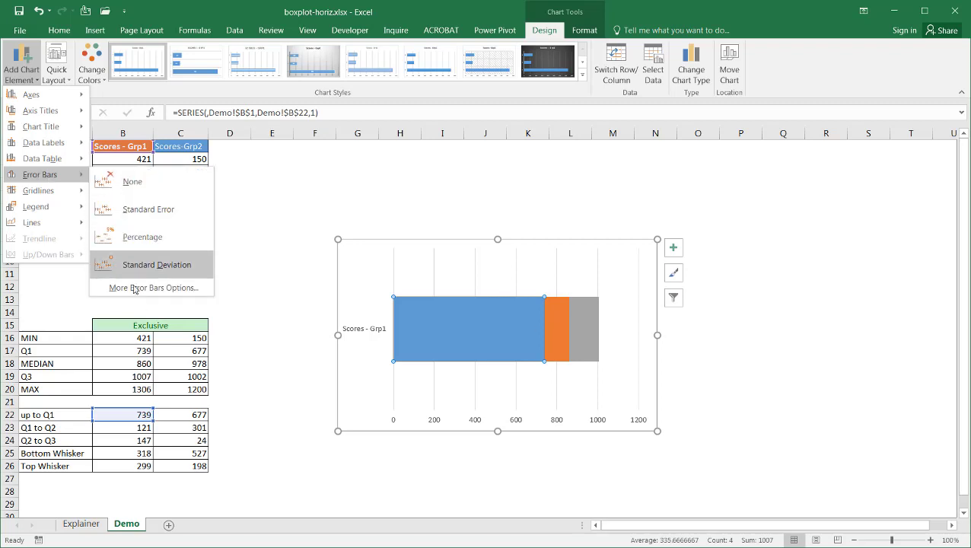
left_click(167, 288)
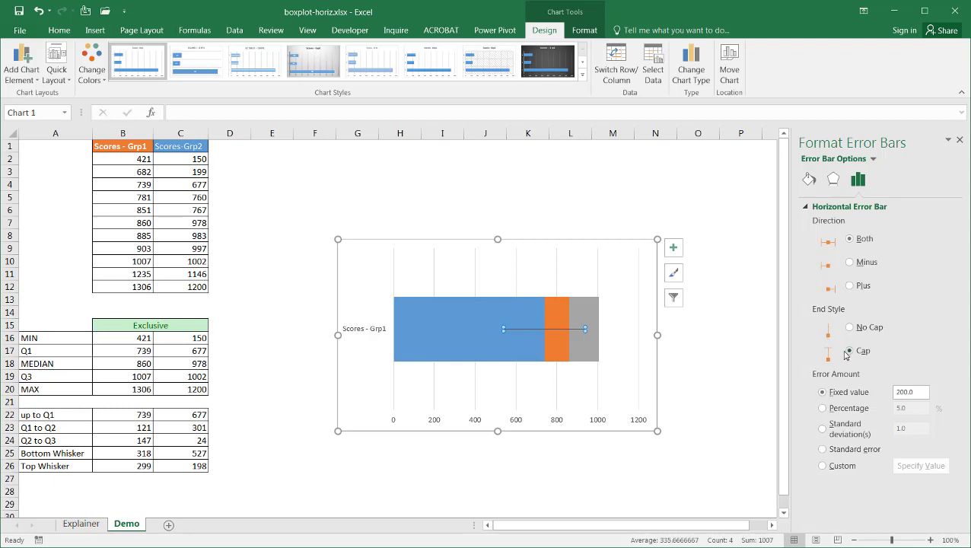
- Give the first series' error bars a custom amount with the negative error value taken from Bottom Whisker cell B25
left_click(822, 467)
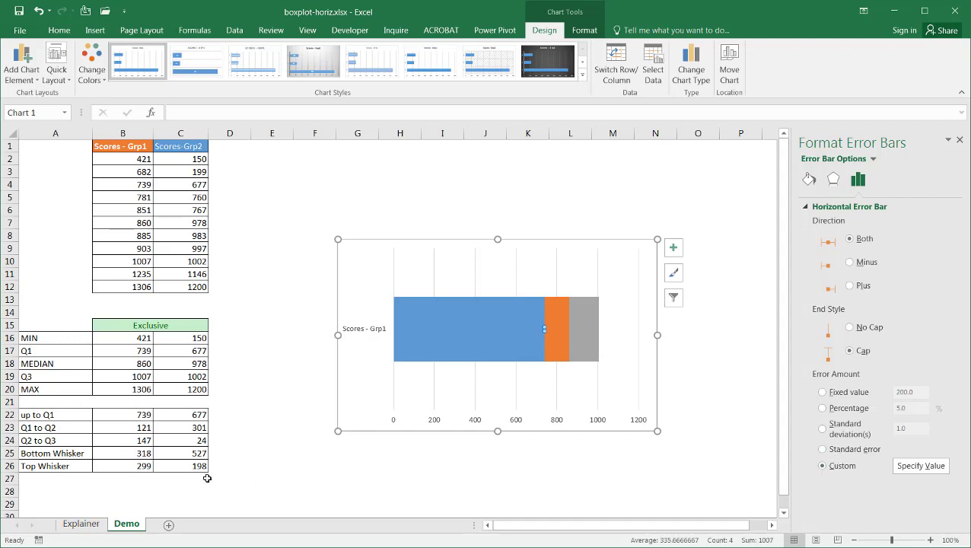
left_click(910, 467)
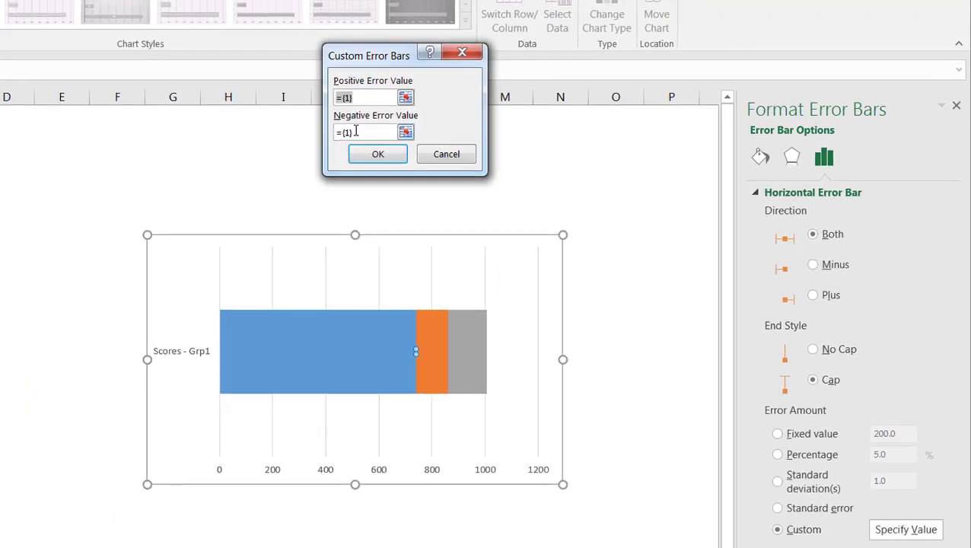
left_click(361, 134)
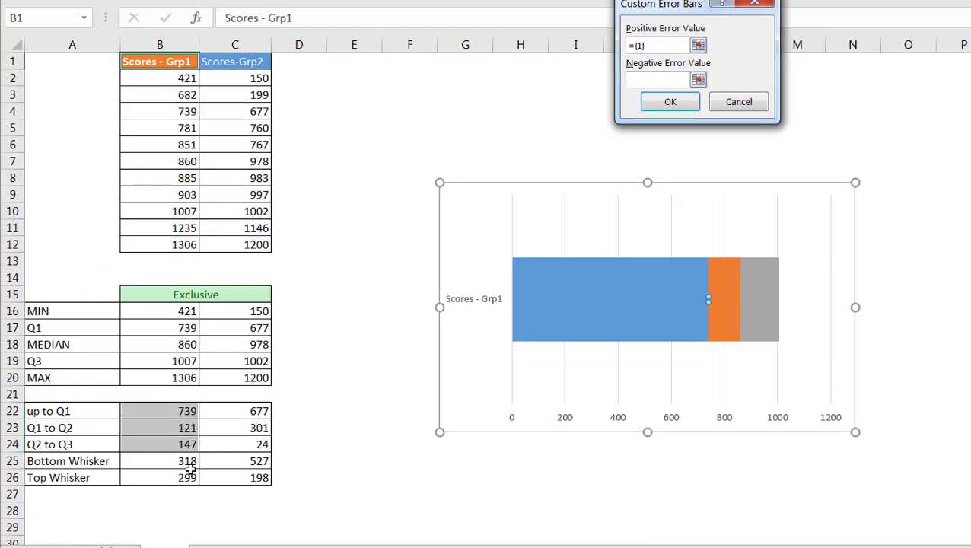
left_click(182, 461)
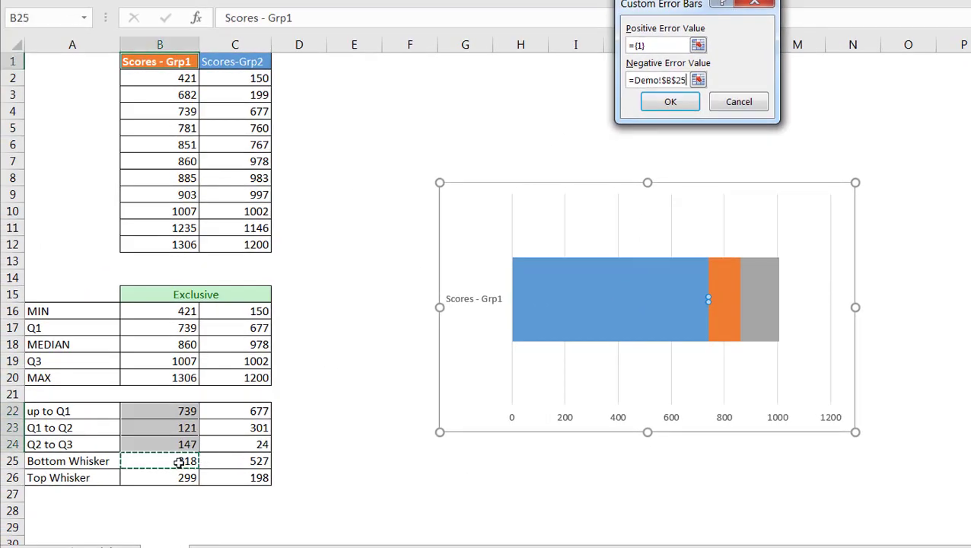
left_click(673, 102)
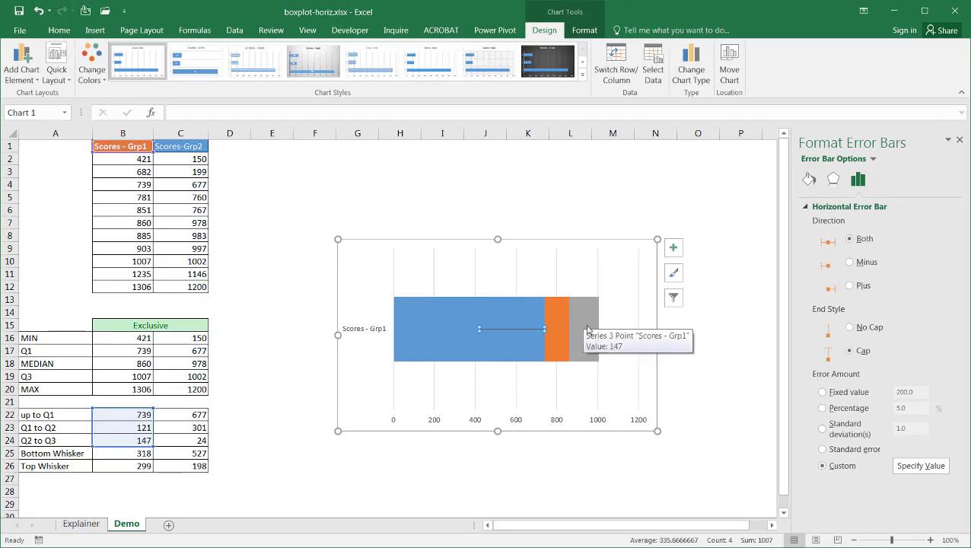
- Add horizontal error bars to the third series (Q2 to Q3) and open their detailed options
left_click(585, 328)
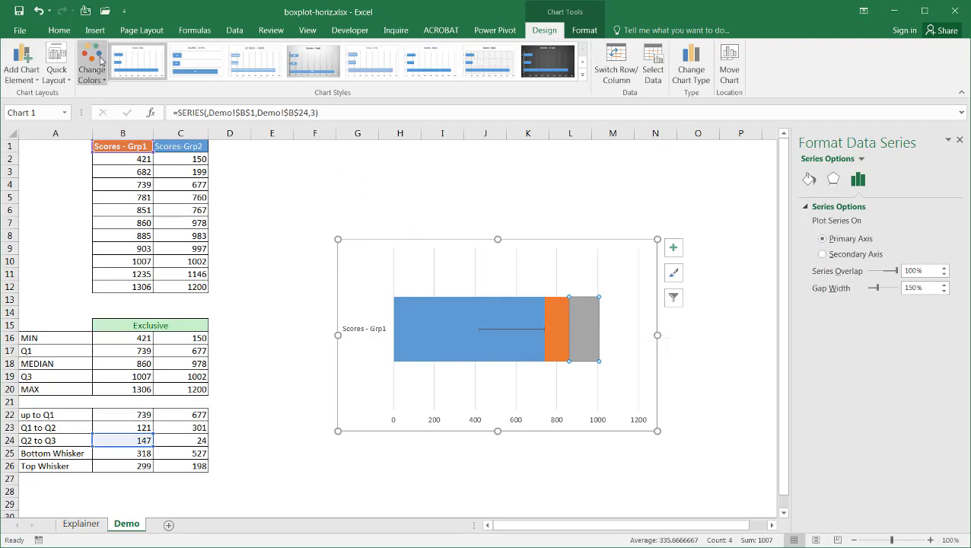
left_click(22, 63)
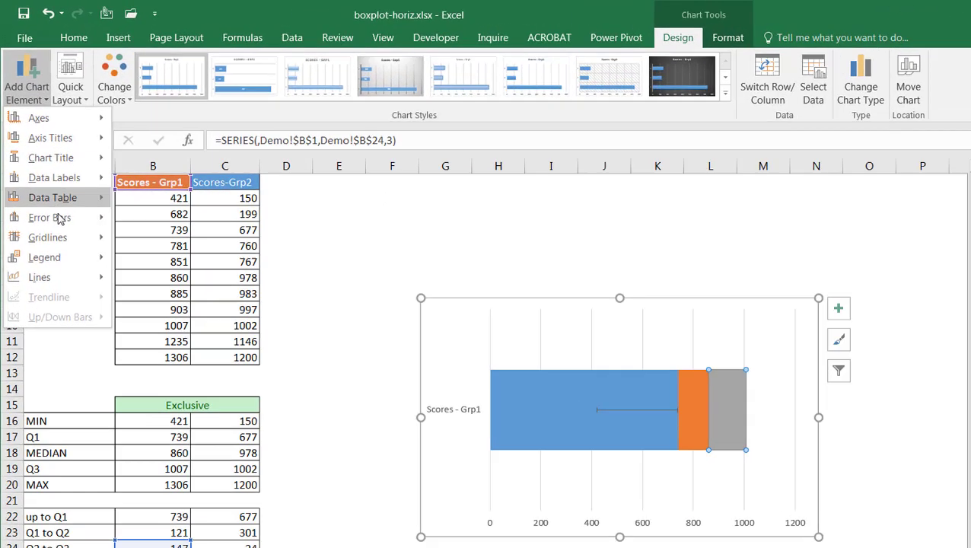
mouse_move(58, 219)
left_click(243, 493)
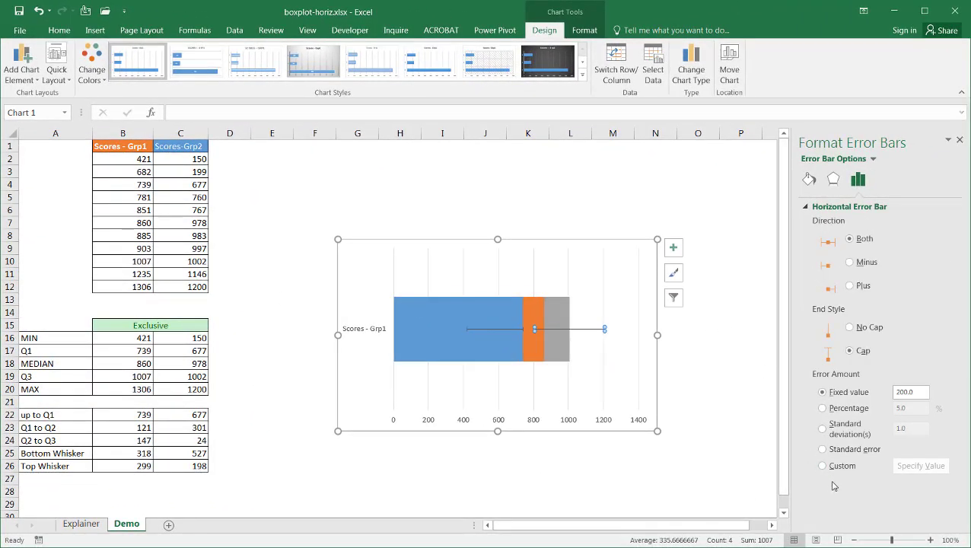
- Give the third series' error bars a custom amount with the positive error value taken from Top Whisker cell B26
left_click(823, 467)
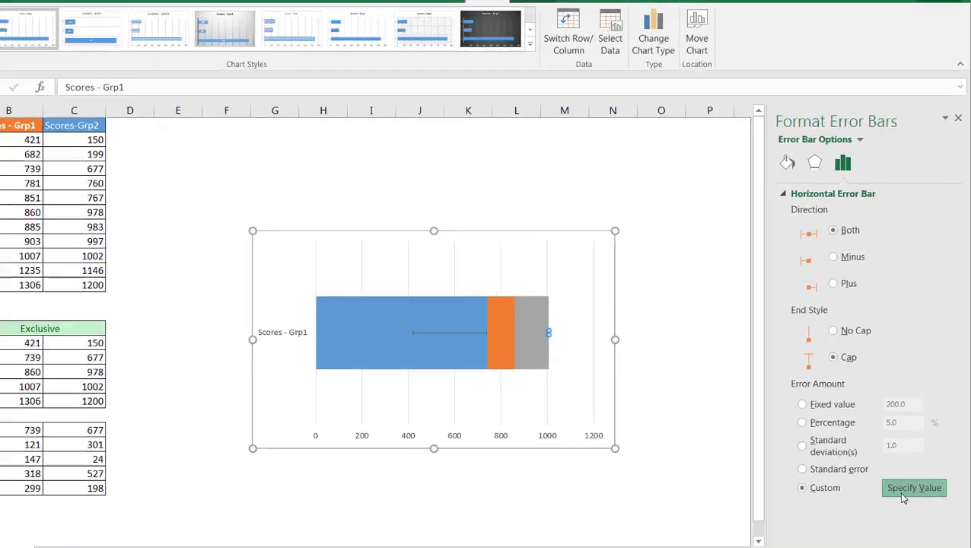
left_click(912, 472)
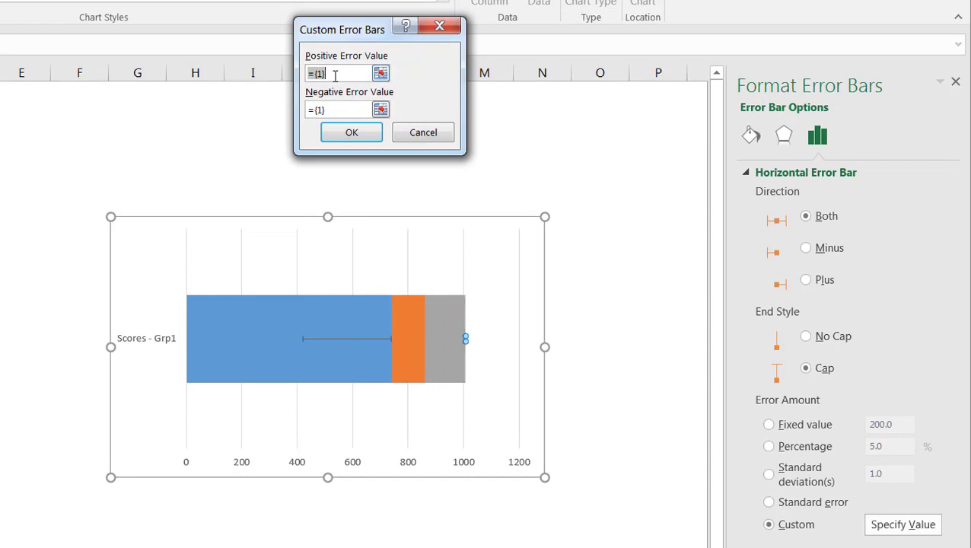
key("BackSpace")
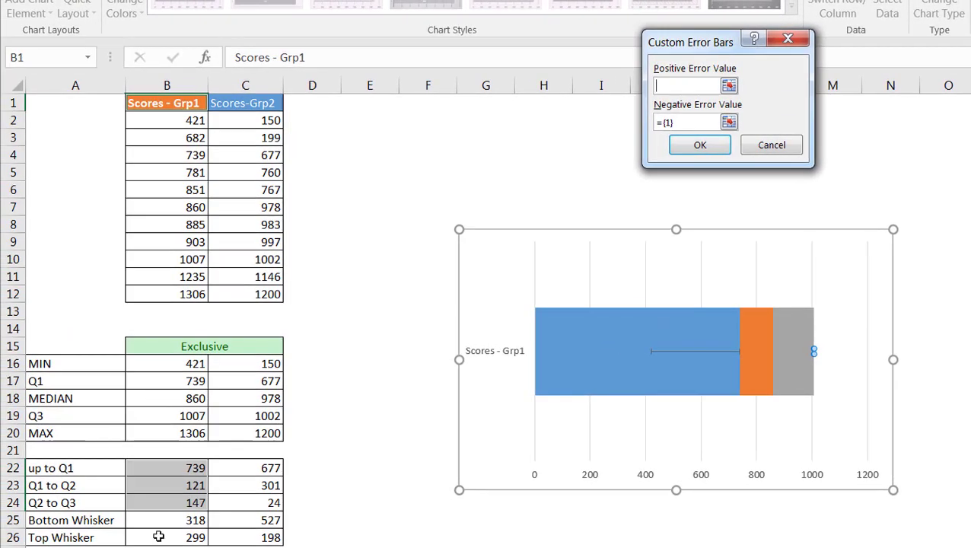
left_click(158, 537)
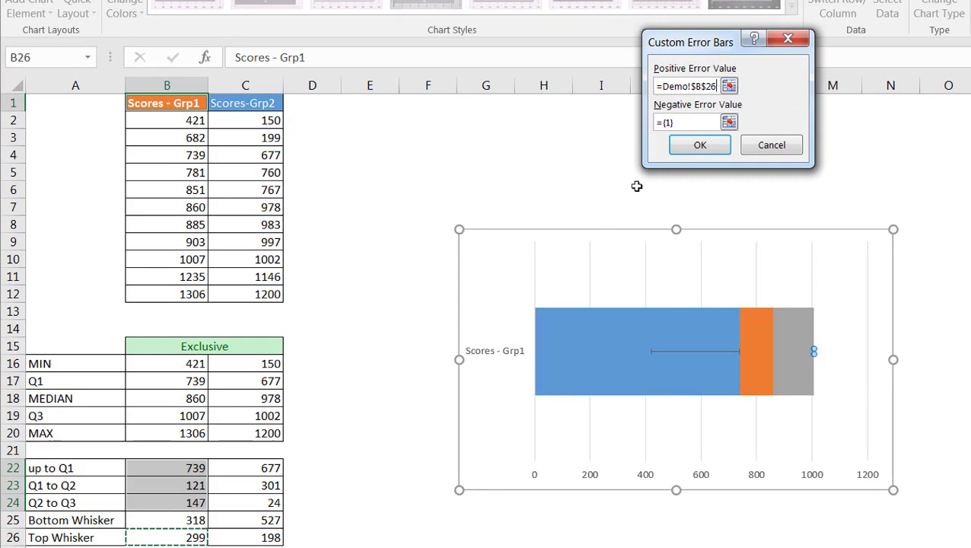
left_click(700, 146)
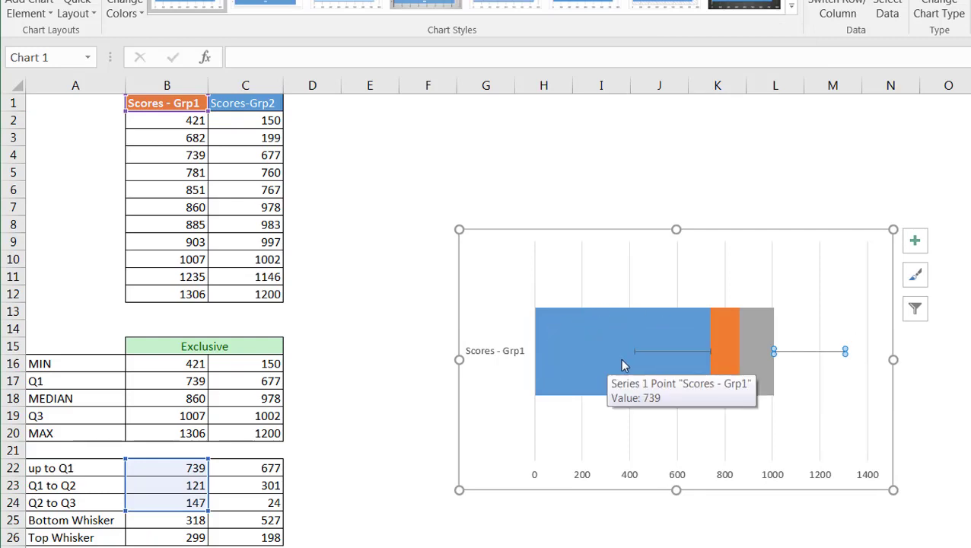
- Hide the first series (up to Q1) by setting it to No Fill and No Outline, and deselect the chart
left_click(567, 348)
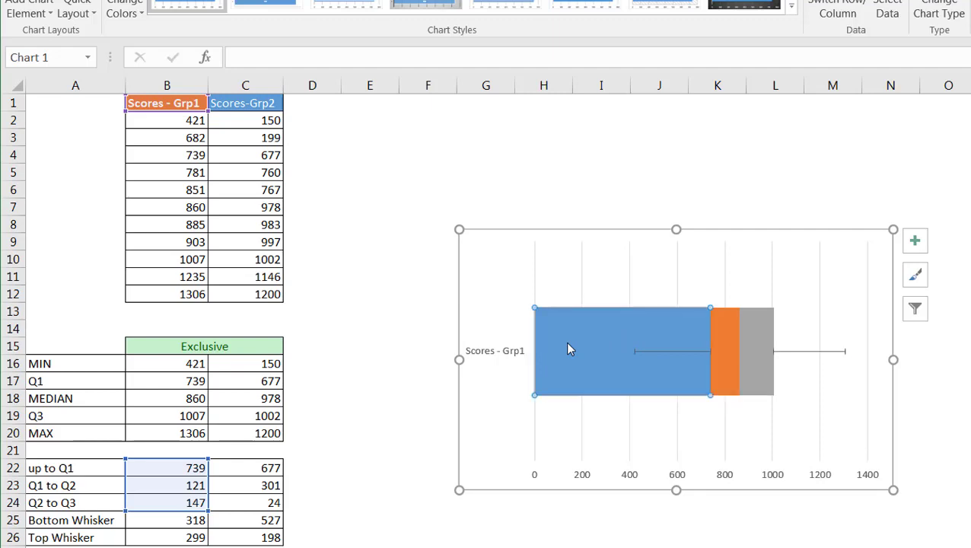
right_click(568, 348)
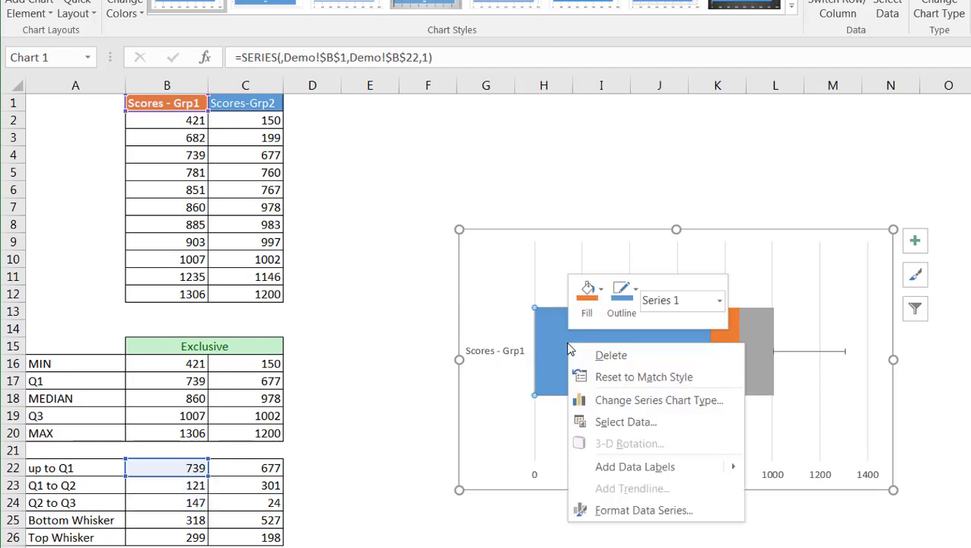
left_click(587, 293)
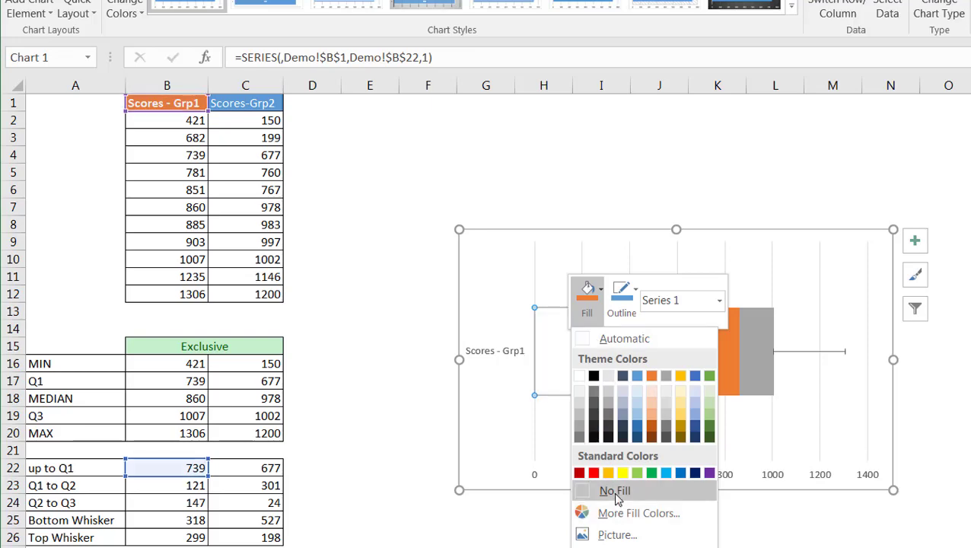
left_click(613, 491)
left_click(621, 287)
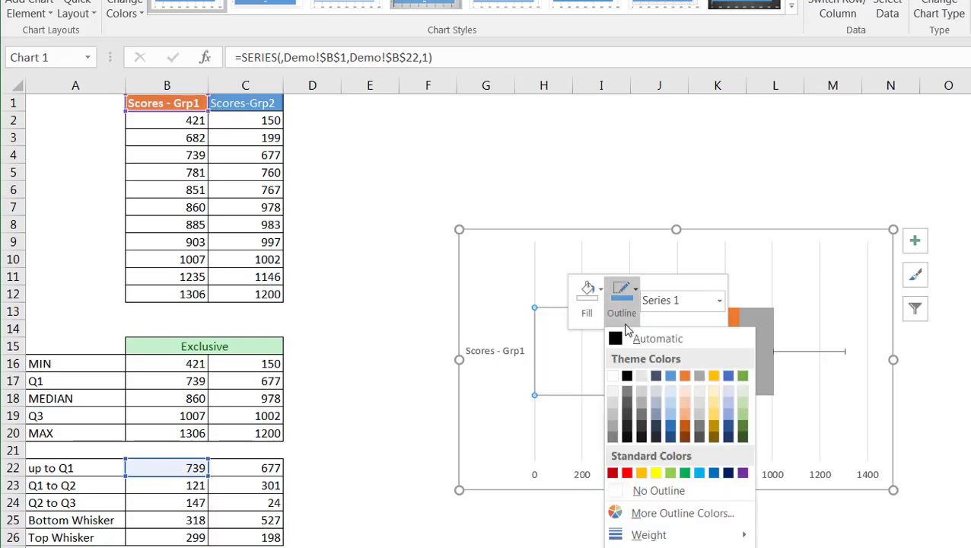
left_click(656, 492)
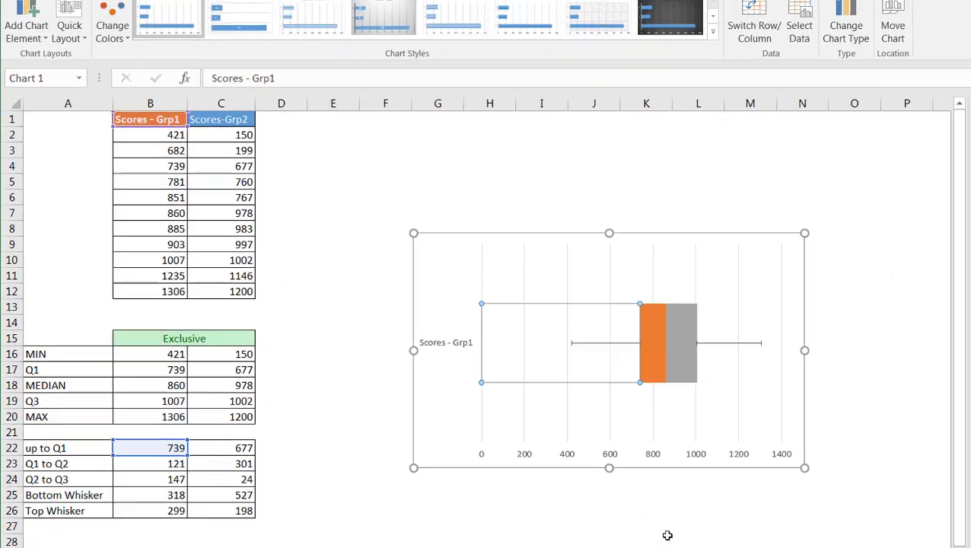
left_click(528, 481)
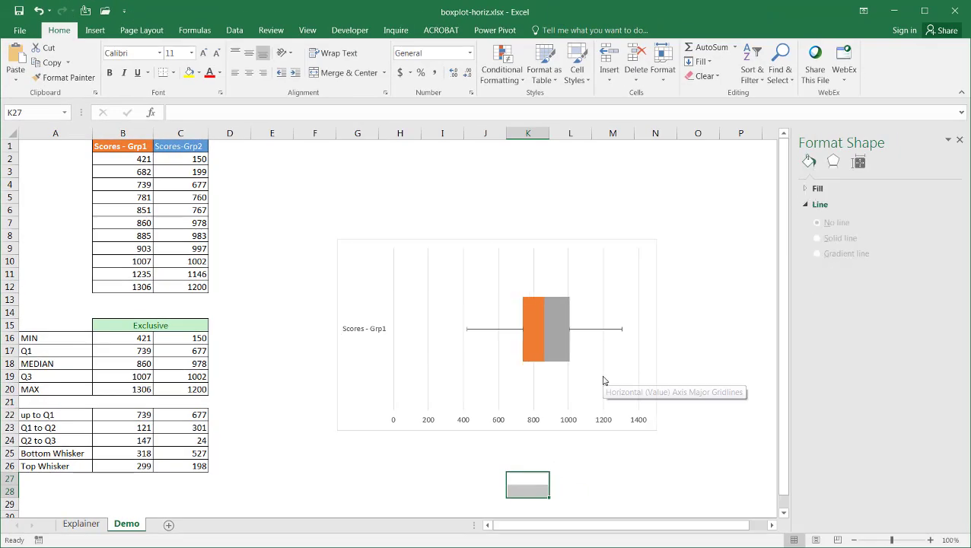
- Remove the vertical major gridlines from the chart and deselect it
left_click(603, 382)
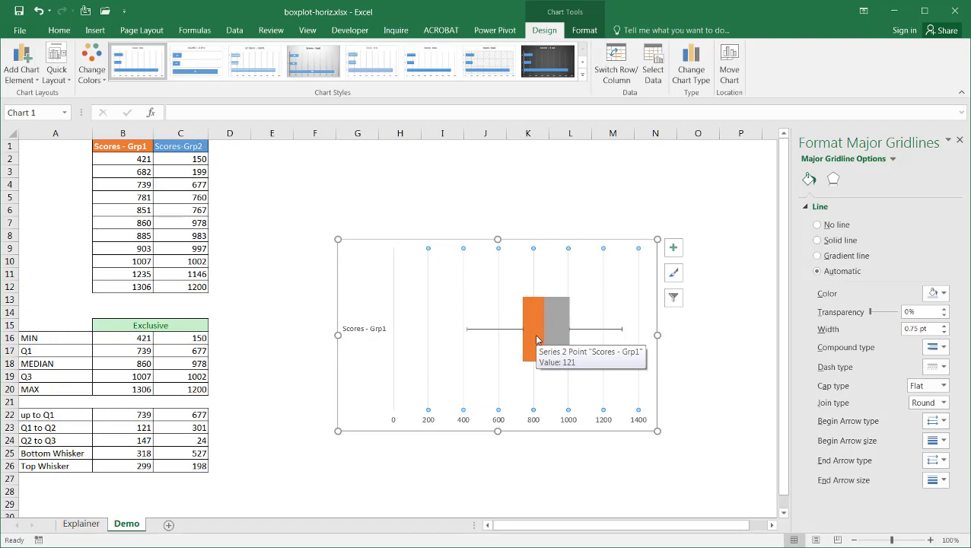
key("Escape")
left_click(562, 475)
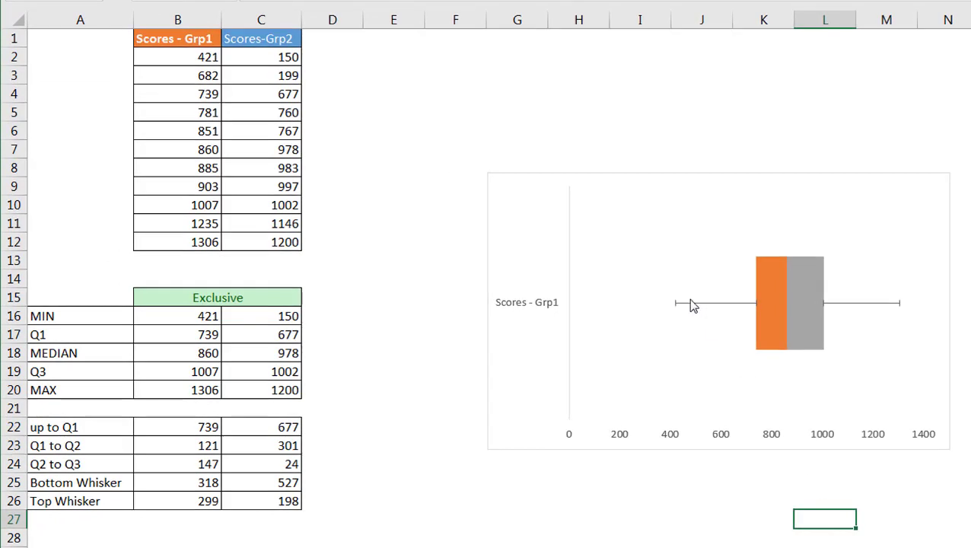
- Compare the whisker ends in the chart with the Grp1 minimum in B16 and maximum in B20
left_click(197, 317)
mouse_move(677, 316)
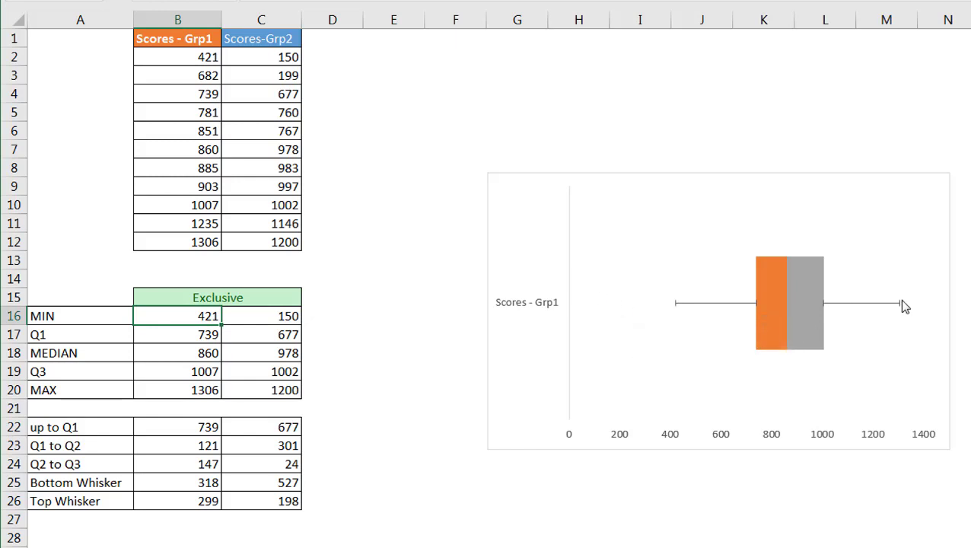
left_click(194, 390)
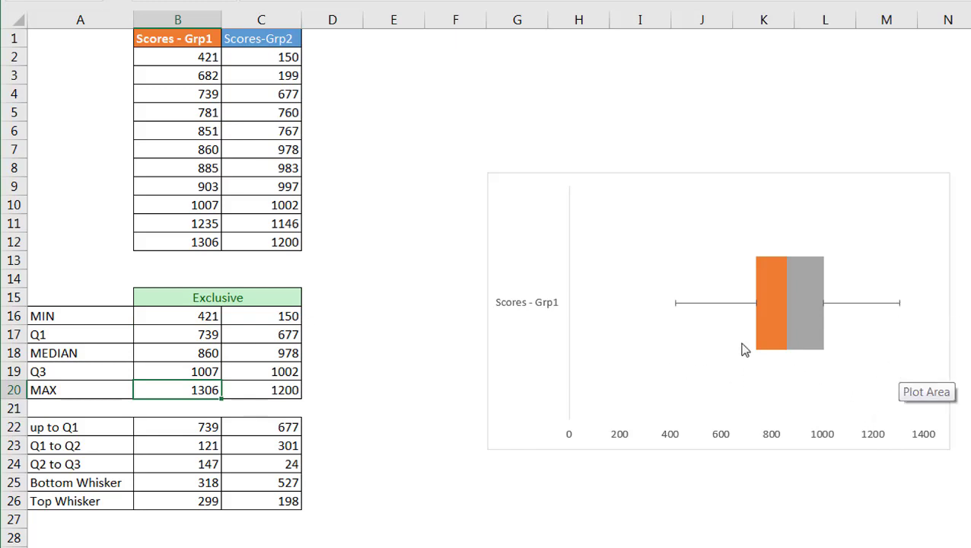
- Compare the chart's median line and box edges with the Grp1 median in B18 and quartiles in B17 and B19
mouse_move(784, 300)
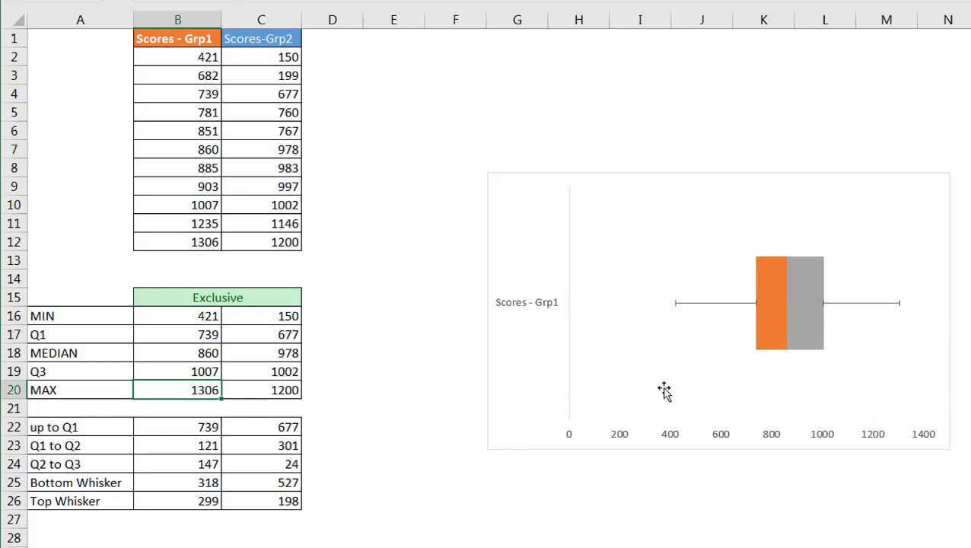
left_click(194, 355)
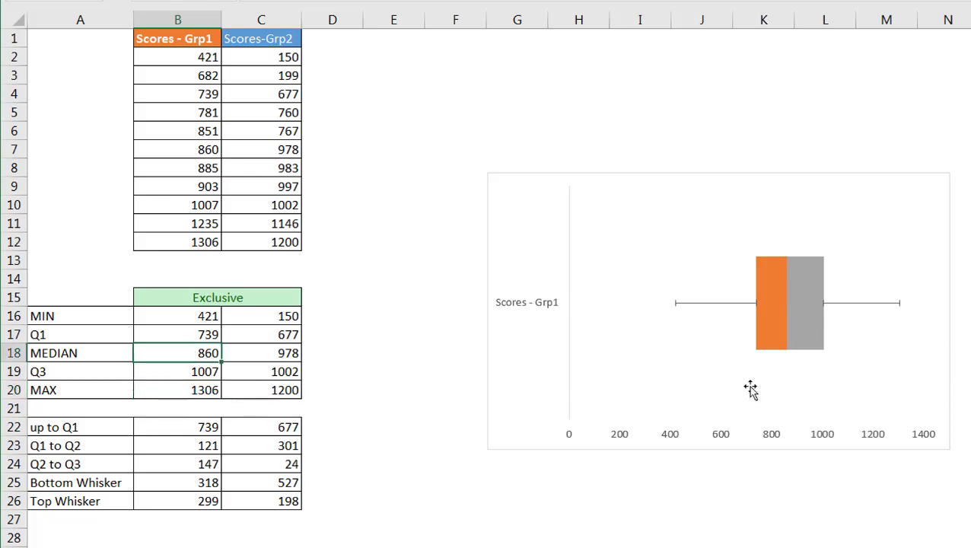
mouse_move(756, 350)
mouse_move(819, 338)
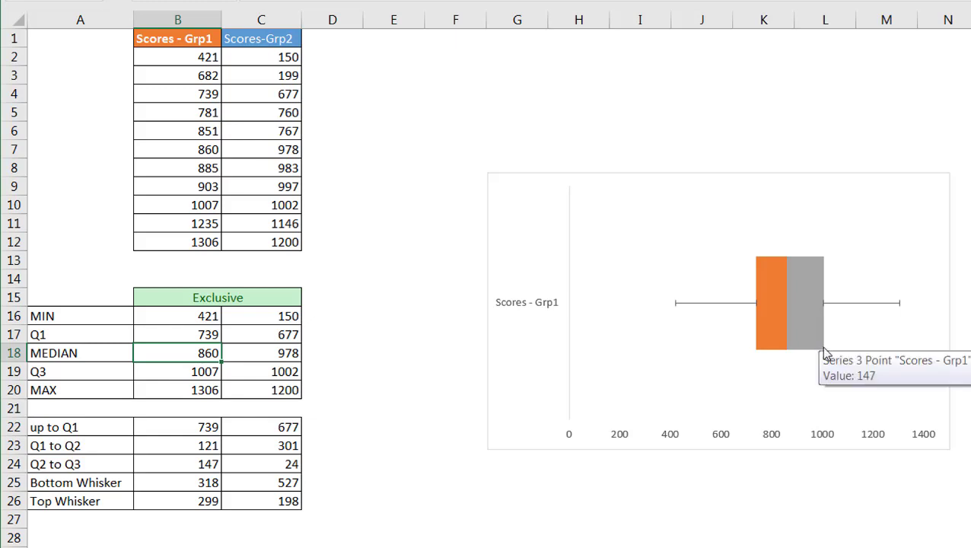
- Try to add Grp2 to the chart by copying cells C1 and C22:C24 and pasting them into it
left_click(255, 39)
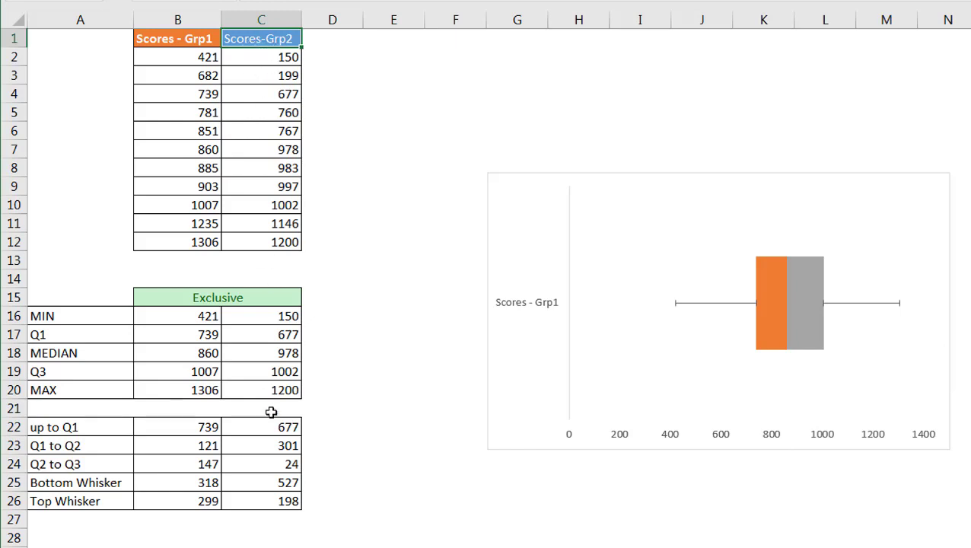
left_click_drag(264, 423, 262, 462)
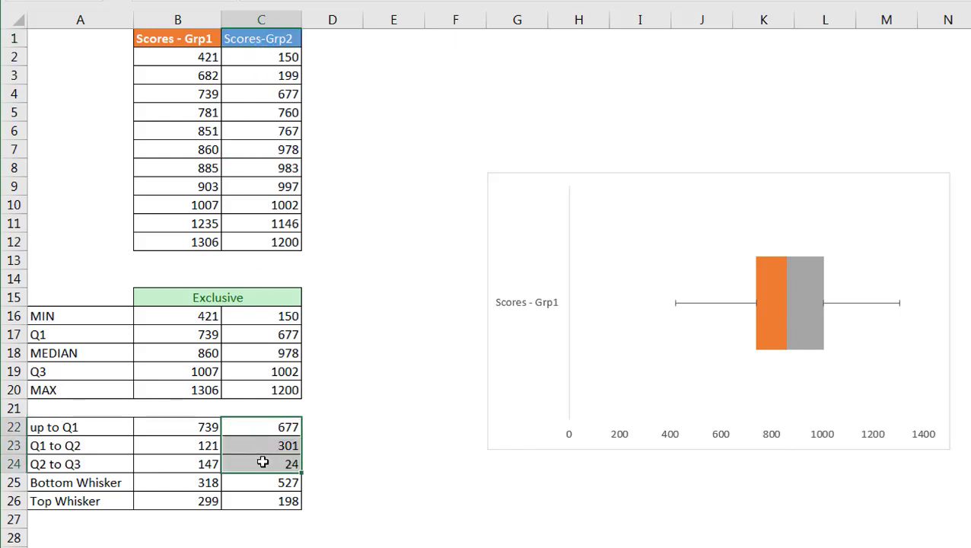
key("ctrl")
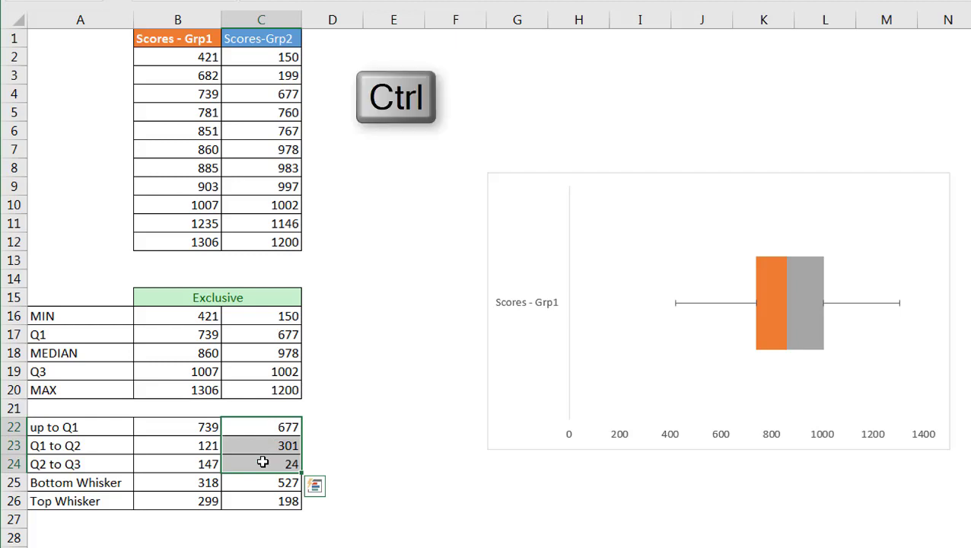
left_click(267, 38, "ctrl")
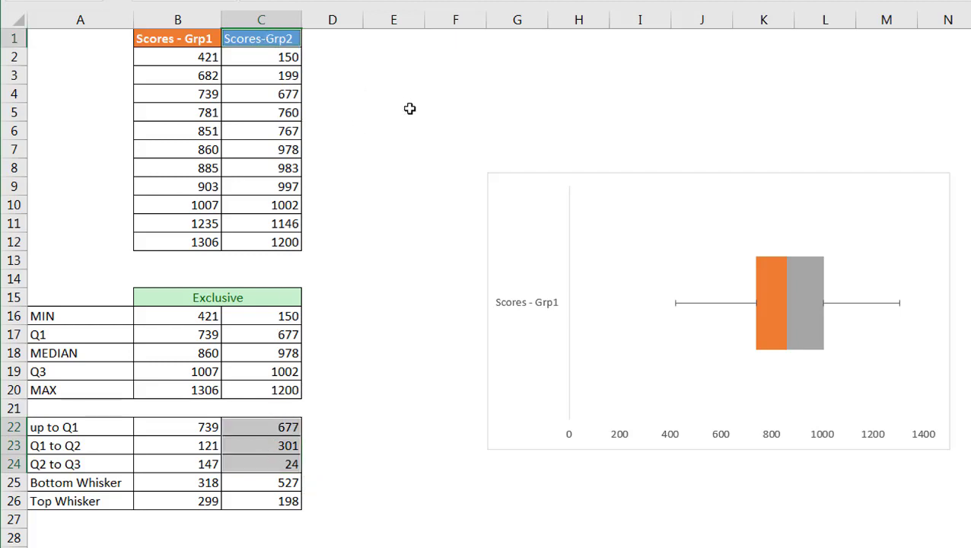
key("ctrl+c")
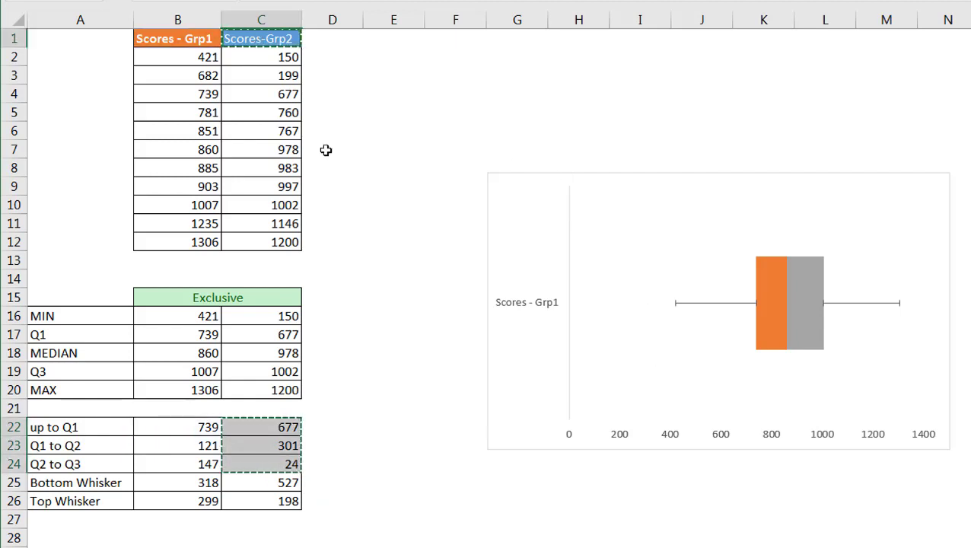
left_click(598, 392)
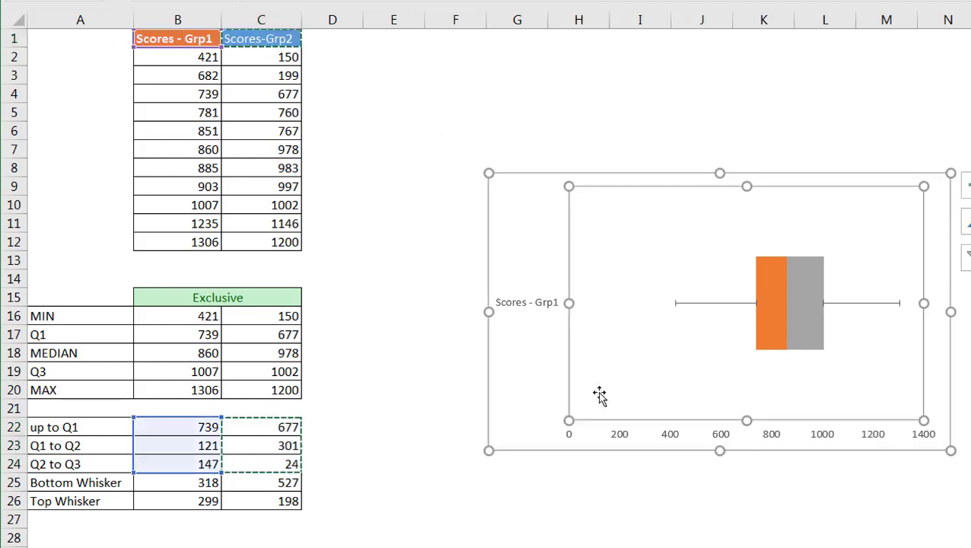
key("ctrl+v")
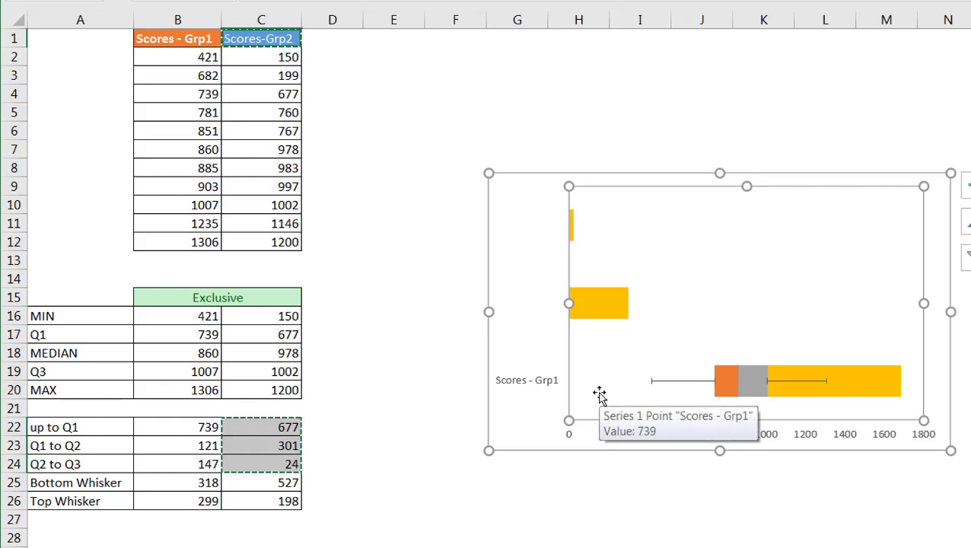
- Undo the paste of the Grp2 data into the chart and deselect the chart
key("ctrl+z")
left_click(539, 515)
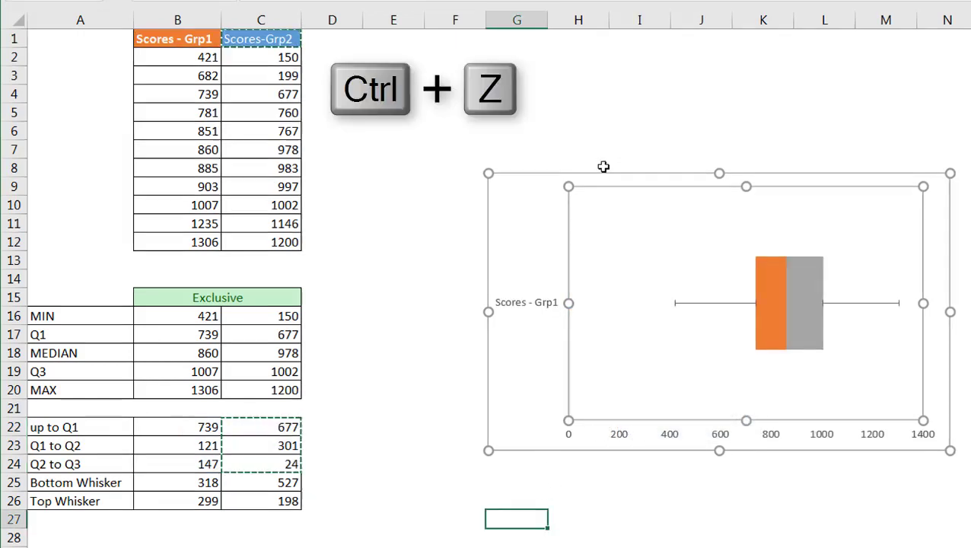
left_click(966, 502)
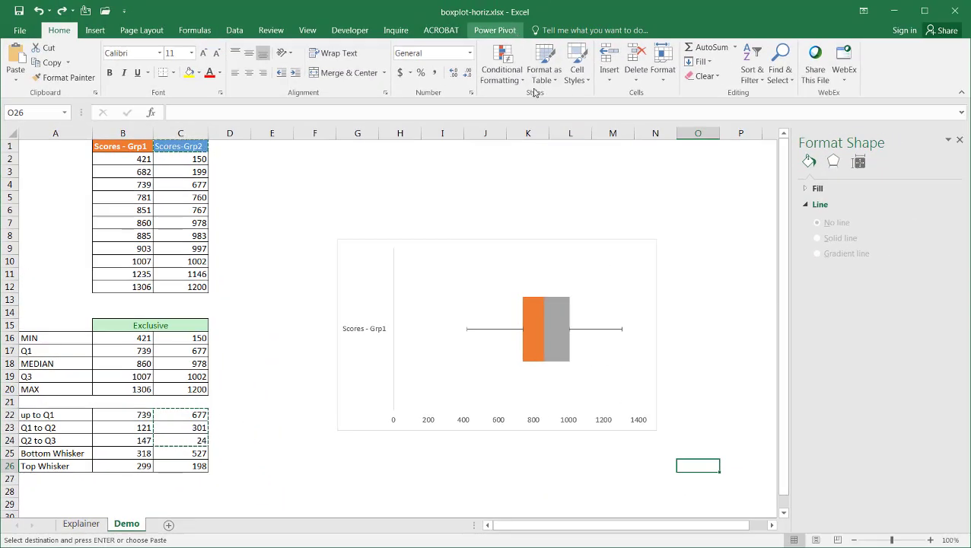
- Open the chart's data source with rows and columns switched, and check the Grp1 series' name and value references
left_click(455, 385)
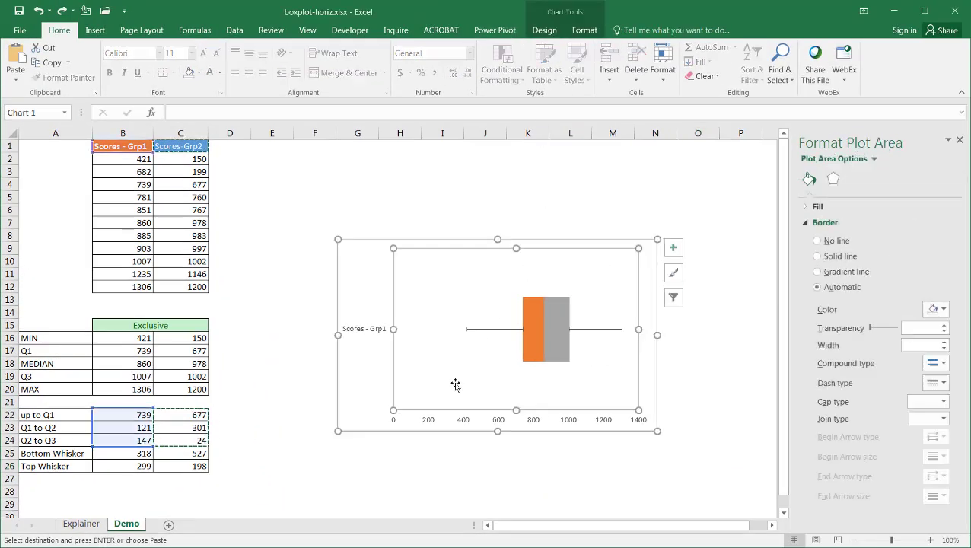
right_click(450, 368)
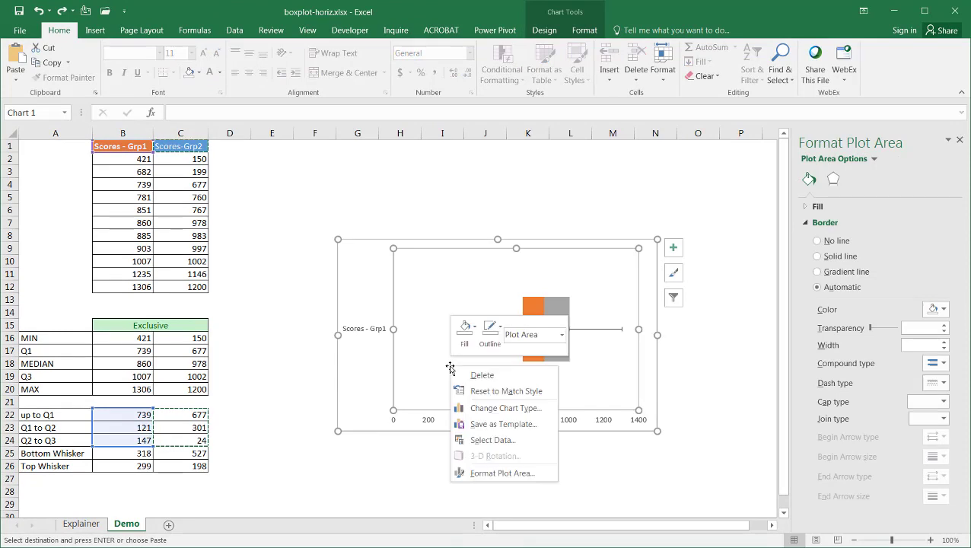
left_click(496, 441)
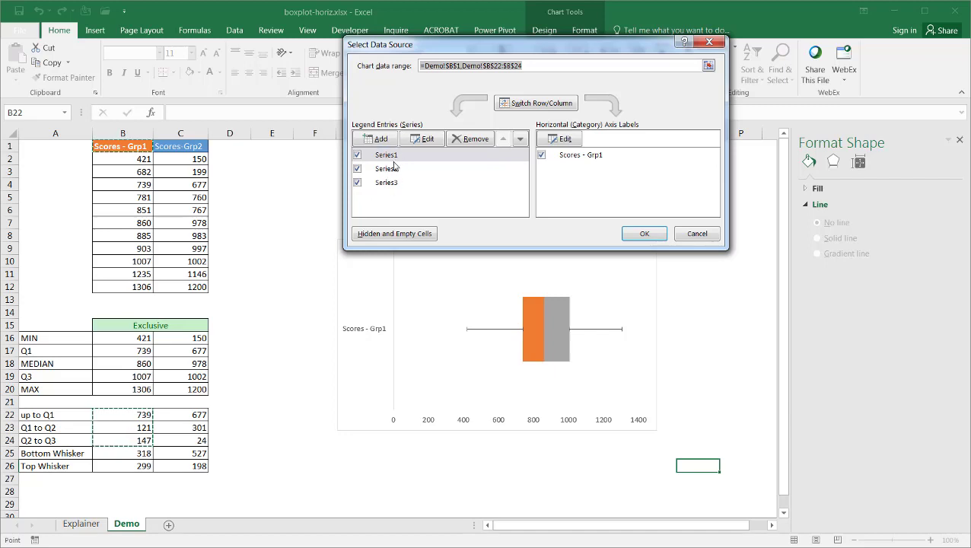
left_click(536, 103)
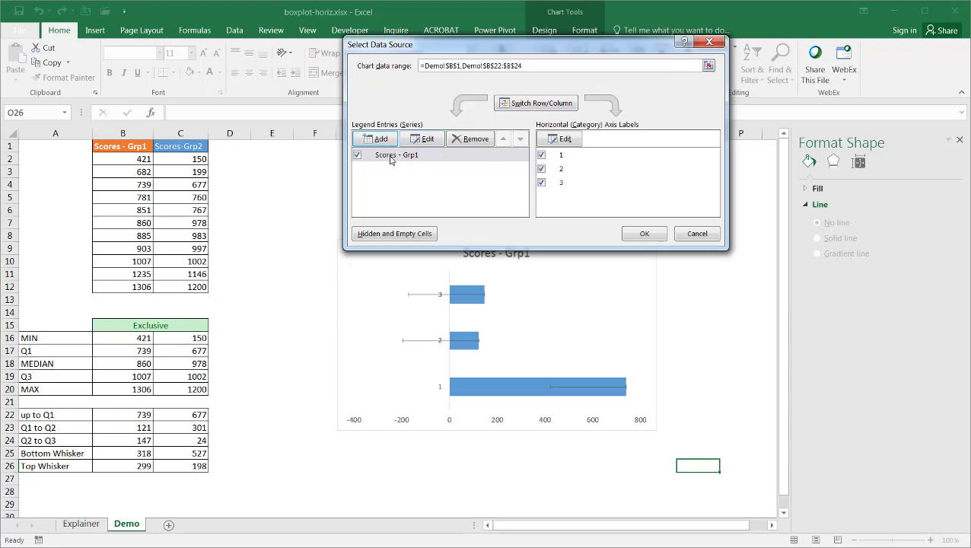
left_click(427, 139)
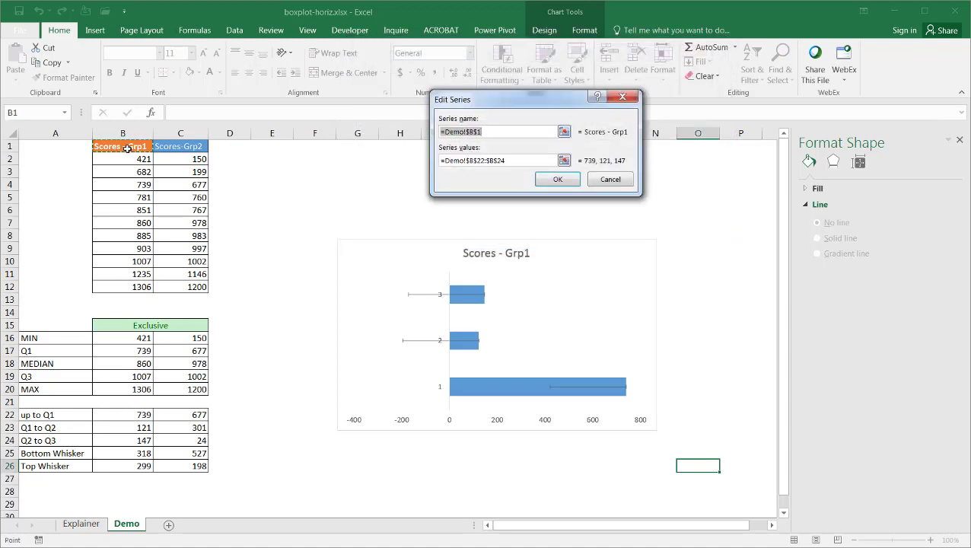
left_click(513, 161)
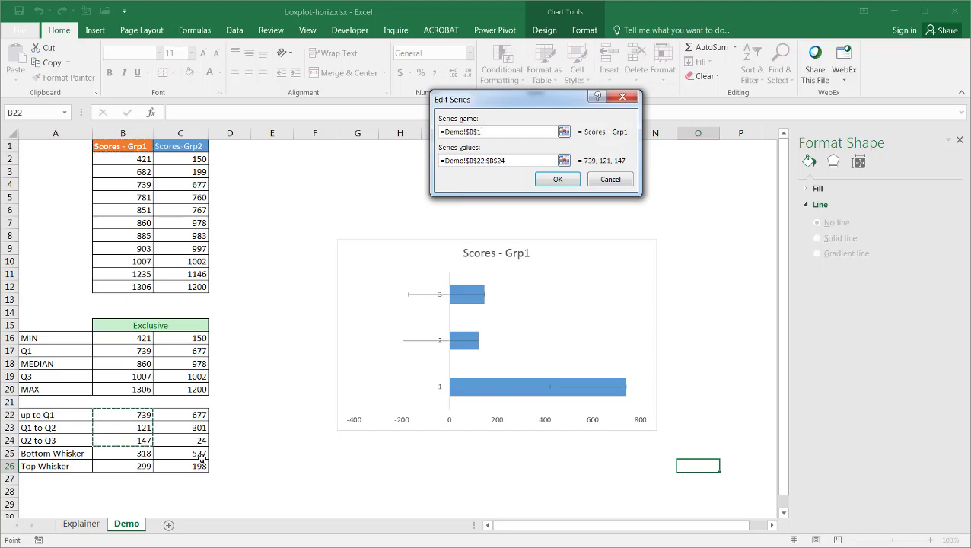
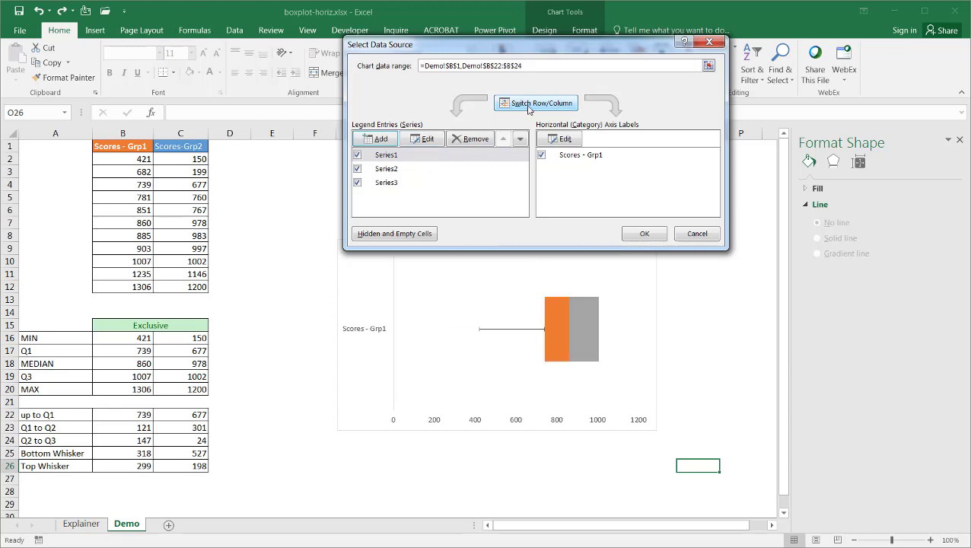
- With the chart's rows and columns switched, add a second series named from C1 with values from C22:C24
left_click(529, 105)
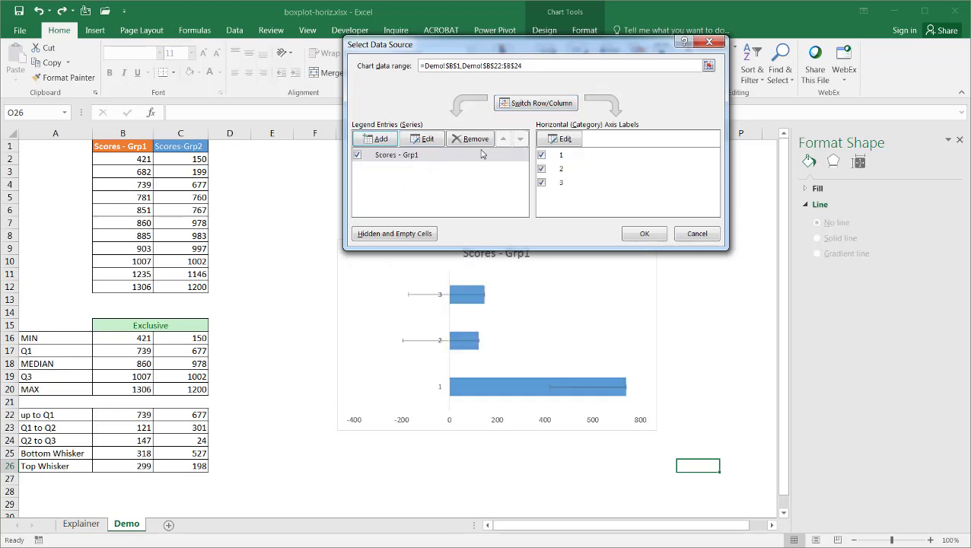
left_click(378, 139)
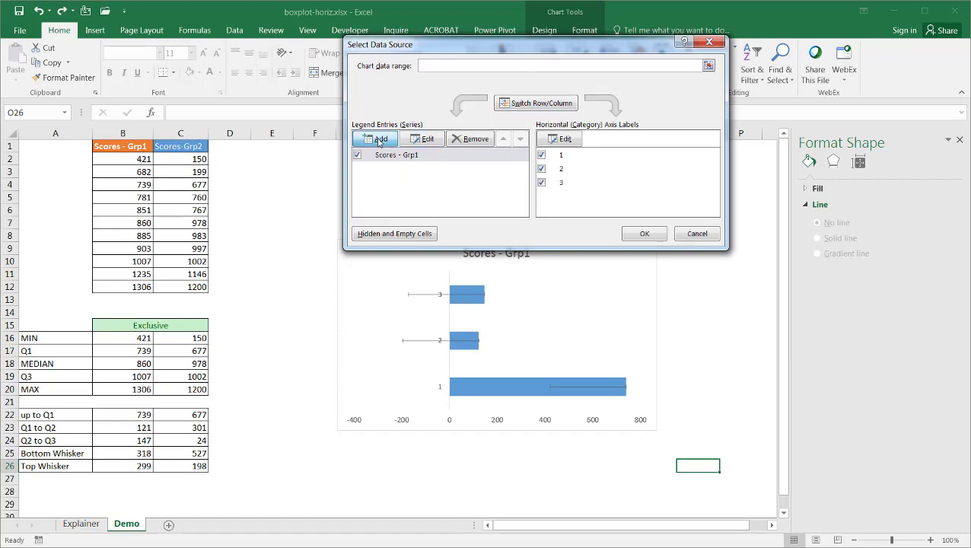
left_click(181, 146)
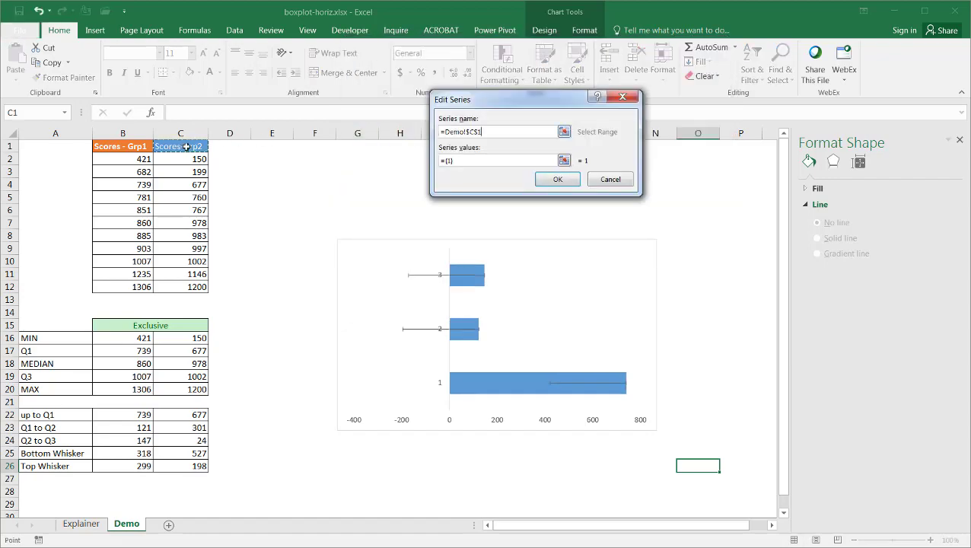
left_click(490, 162)
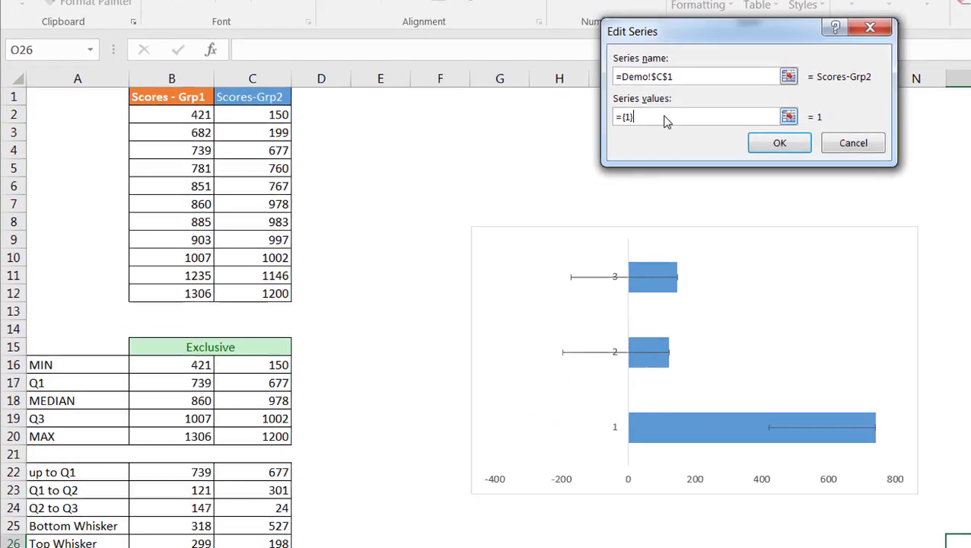
key("BackSpace")
key("BackSpace")
key("BackSpace")
key("BackSpace")
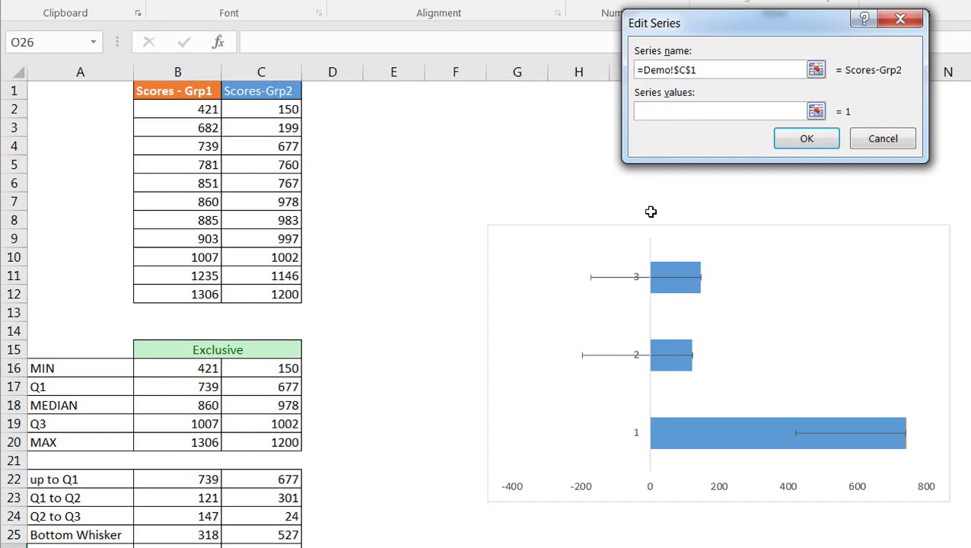
left_click_drag(283, 474, 281, 515)
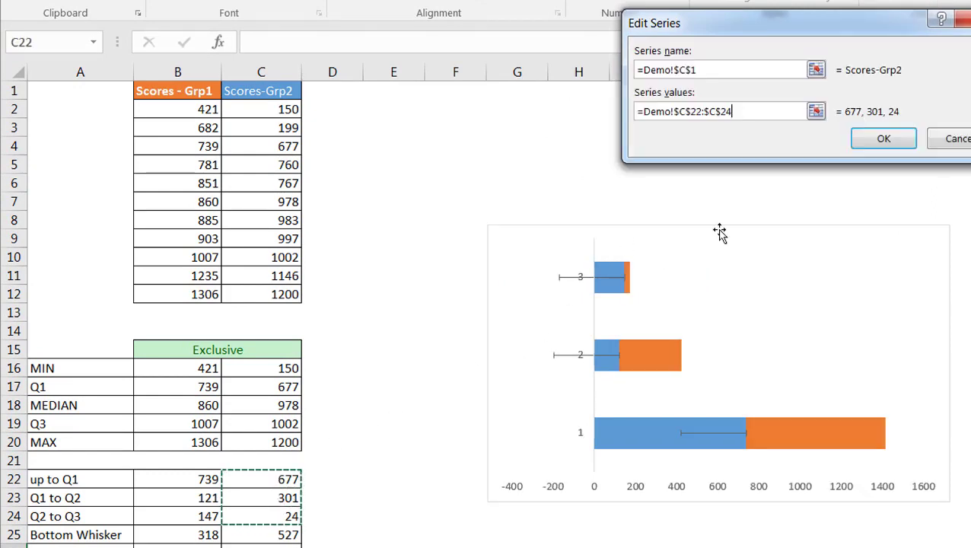
left_click(884, 139)
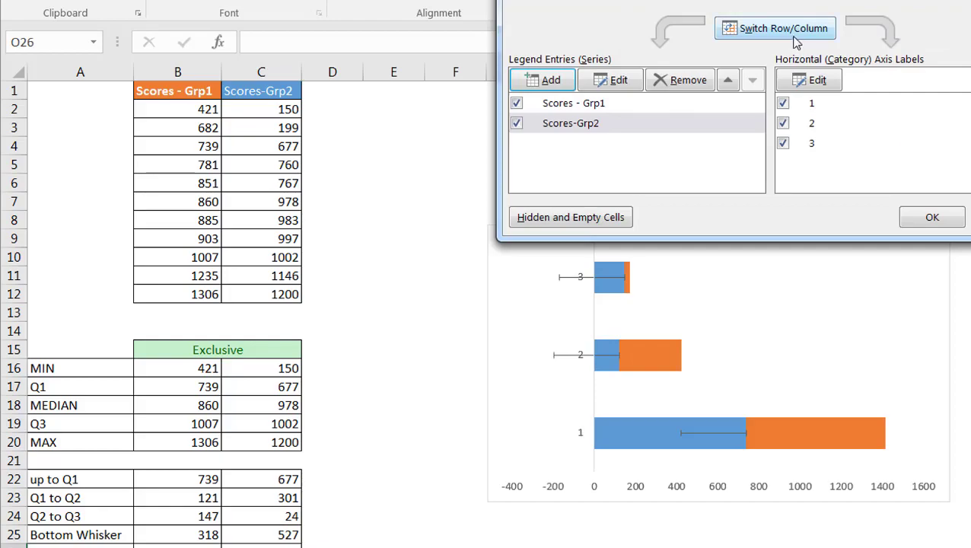
- Switch rows and columns back so both groups become categories, apply the data source changes, and deselect the chart
left_click(791, 38)
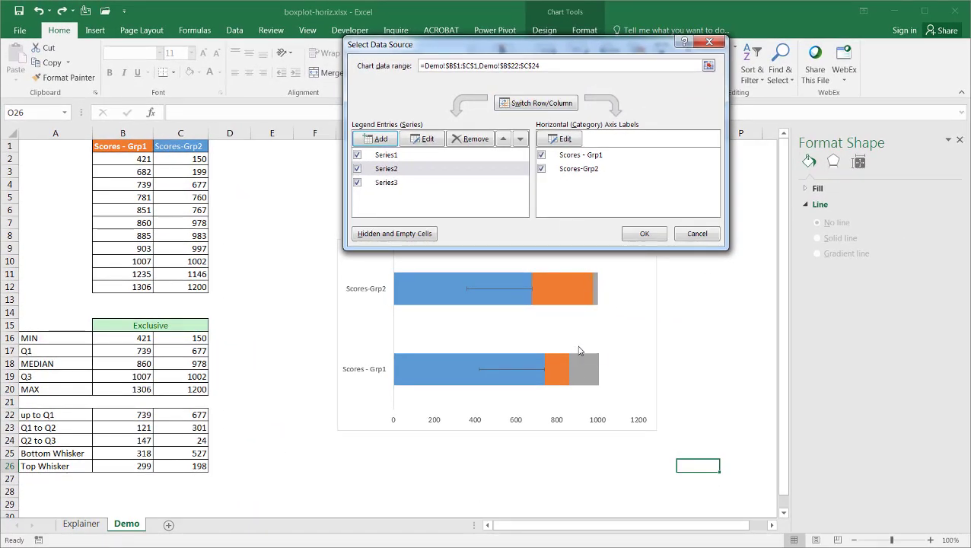
left_click(644, 234)
left_click(694, 402)
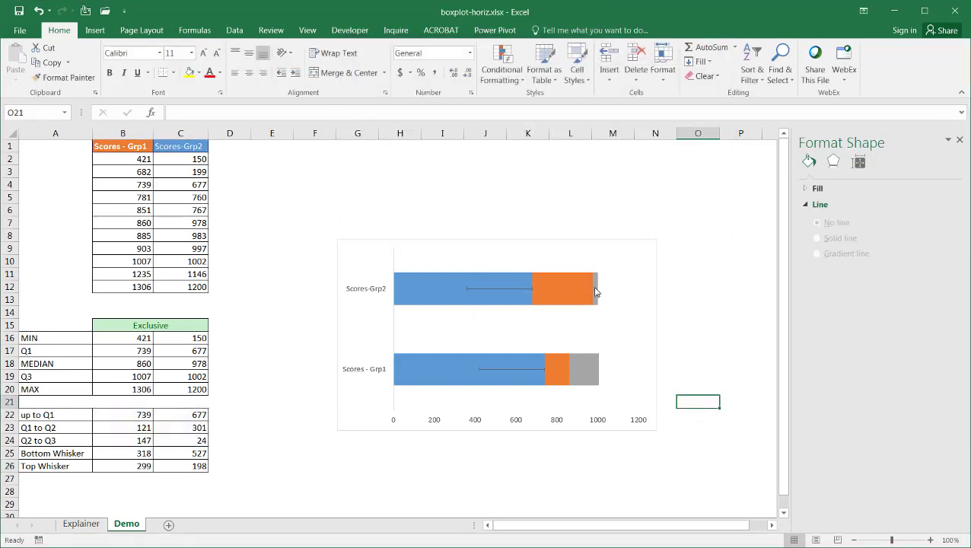
- Add error bars to the third (Q2 to Q3) series and open their detailed options
left_click(587, 366)
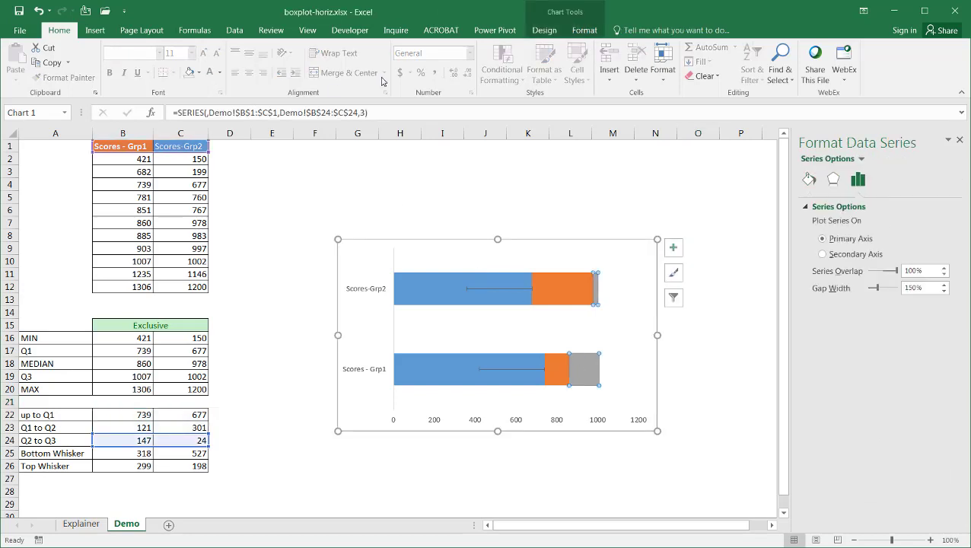
left_click(552, 32)
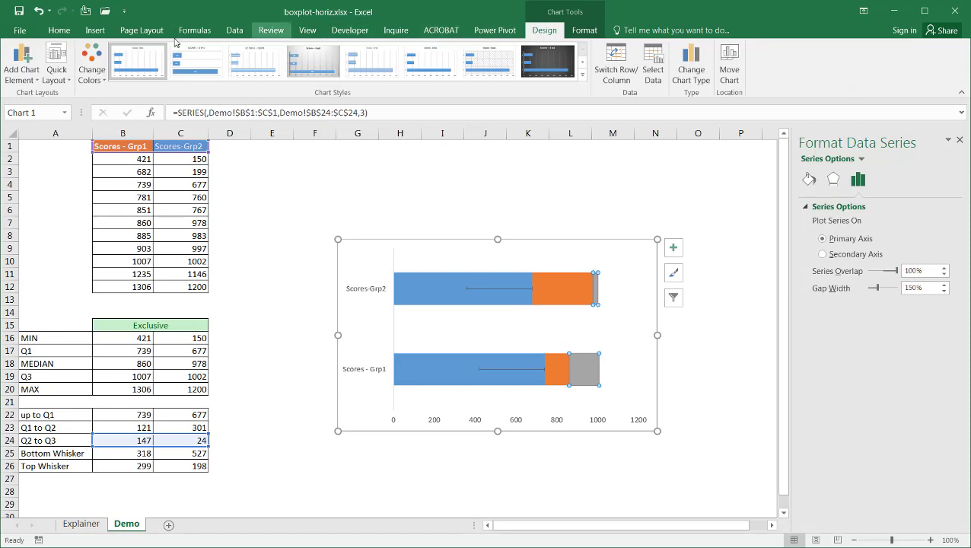
left_click(22, 64)
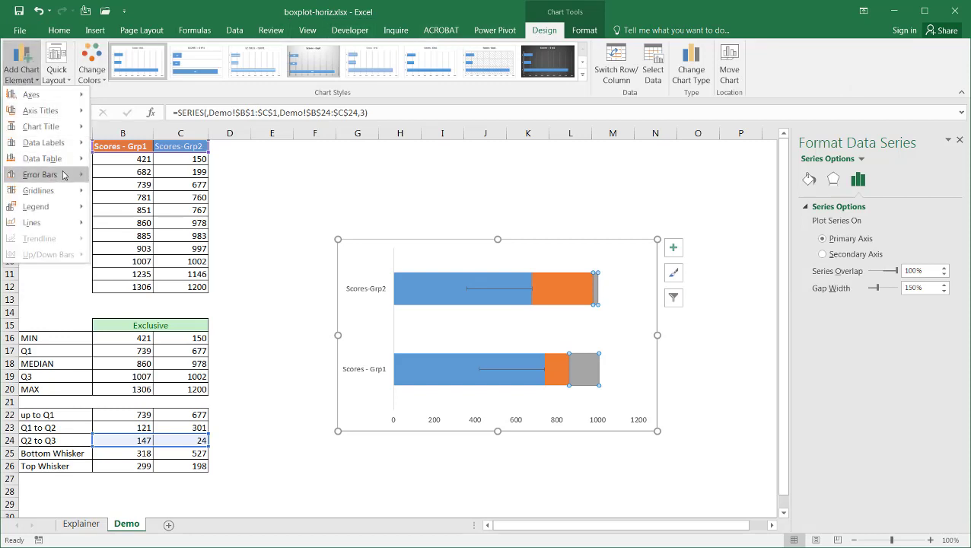
mouse_move(62, 174)
left_click(152, 262)
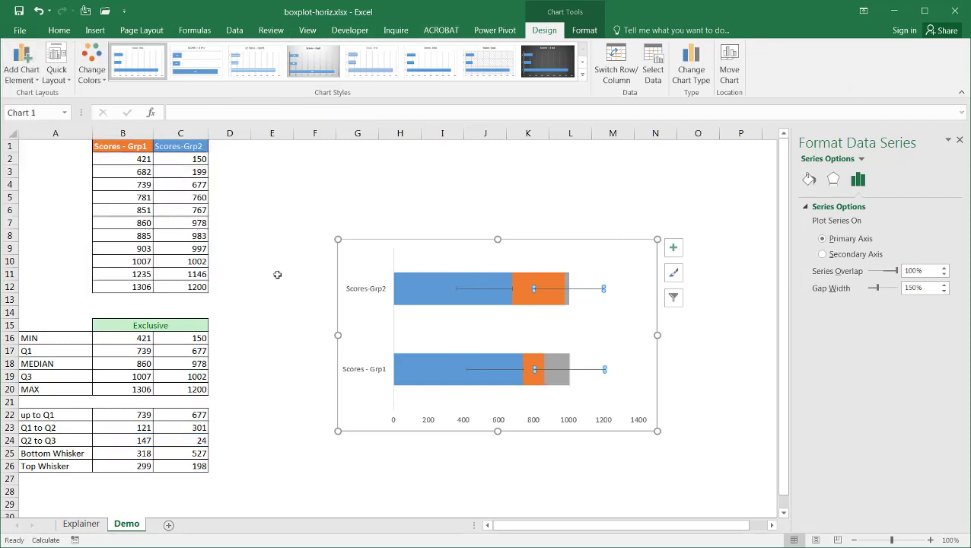
- Give the Q2 to Q3 series' error bars custom amounts, with positive values from the Top Whisker cells B26:C26, and deselect the chart
left_click(822, 465)
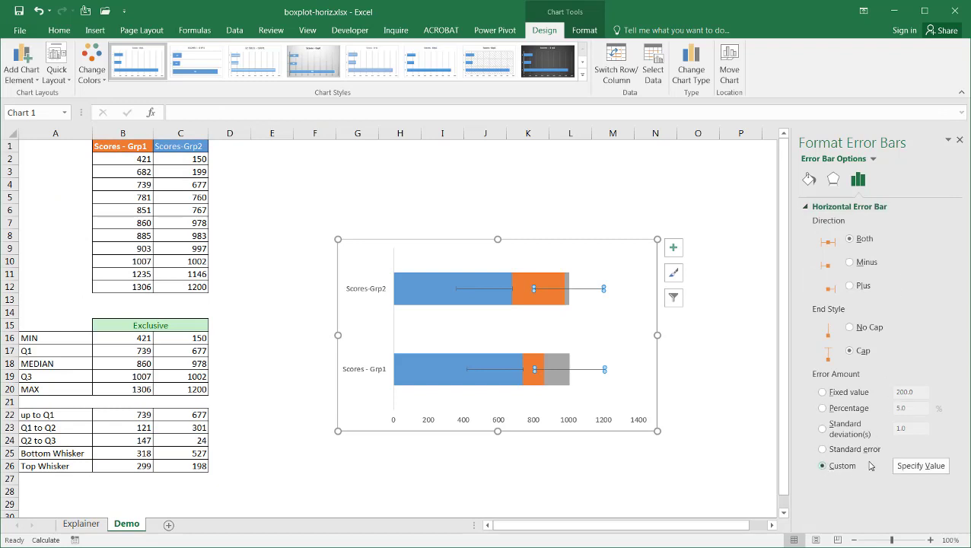
left_click(919, 467)
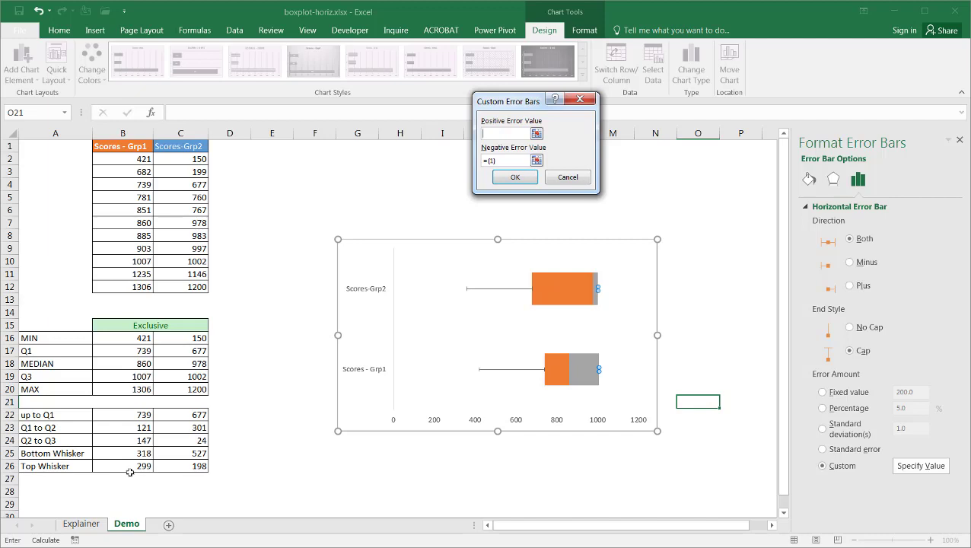
left_click_drag(129, 468, 179, 467)
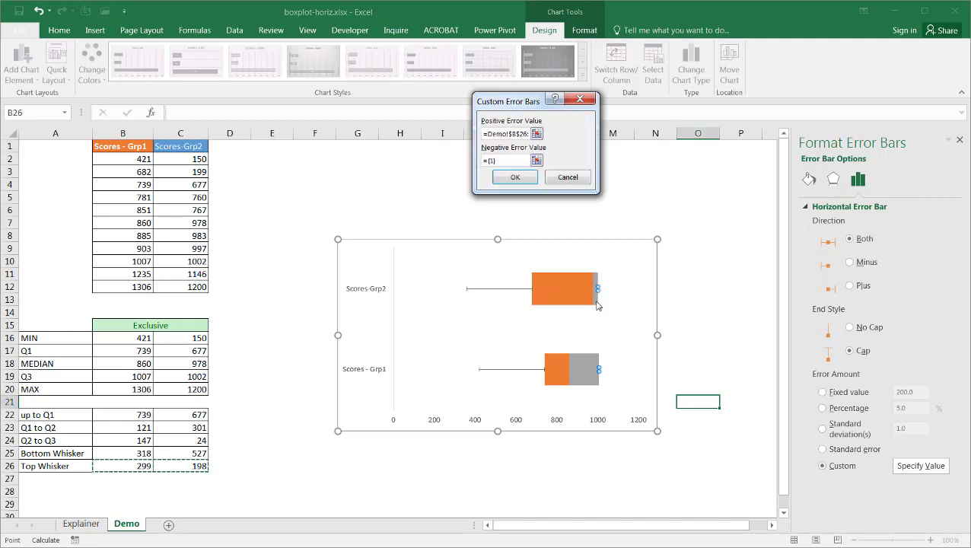
left_click(515, 177)
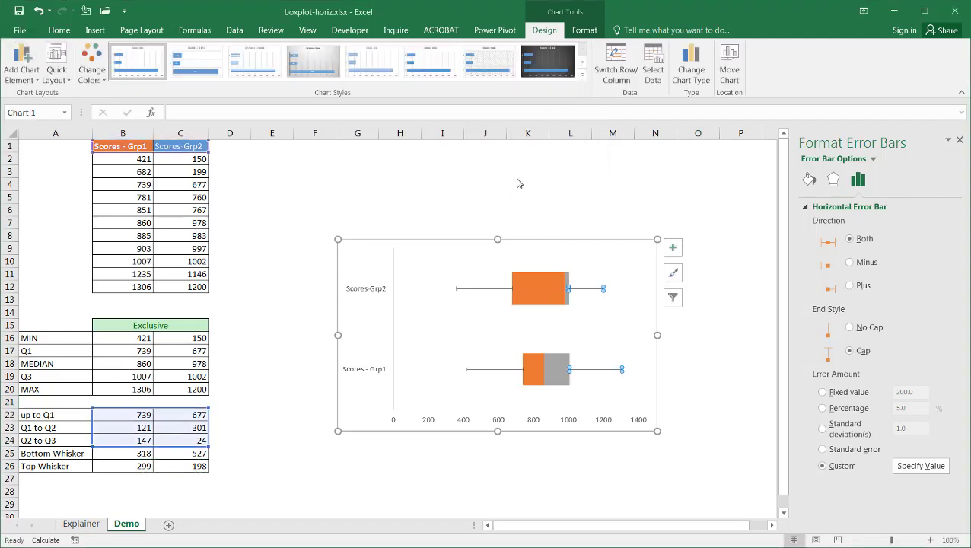
left_click(711, 432)
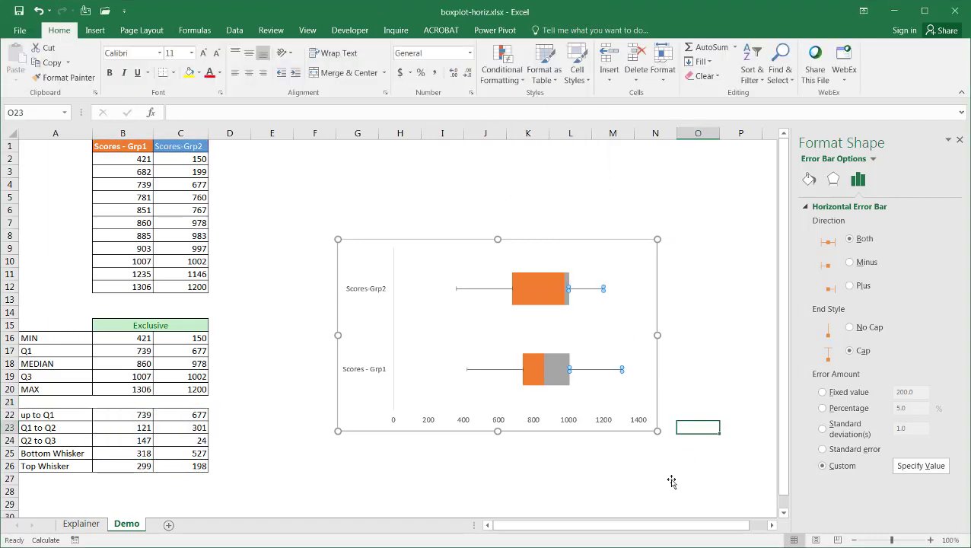
left_click(528, 197)
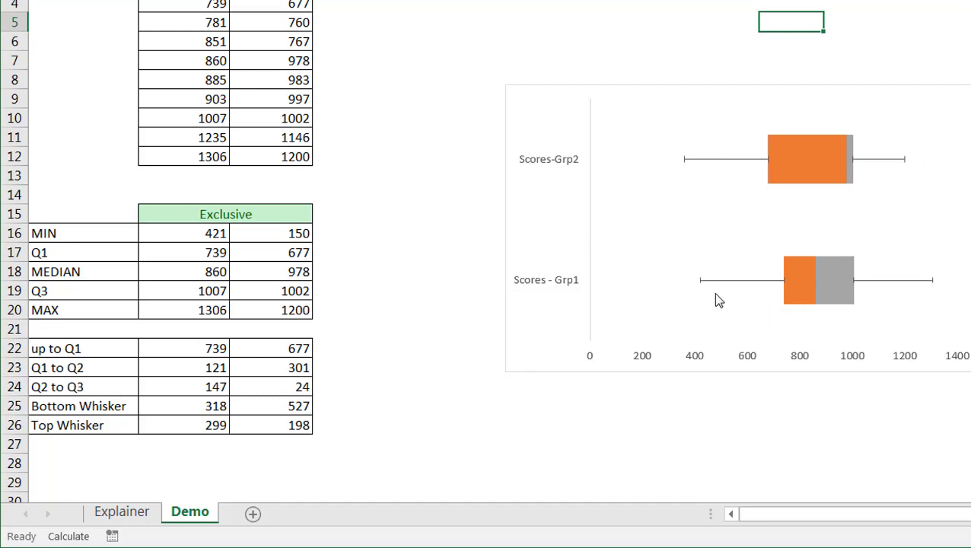
- Check the MIN cells for both groups and set the first series' custom negative error values to the Bottom Whisker cells B25:C25
left_click(205, 236)
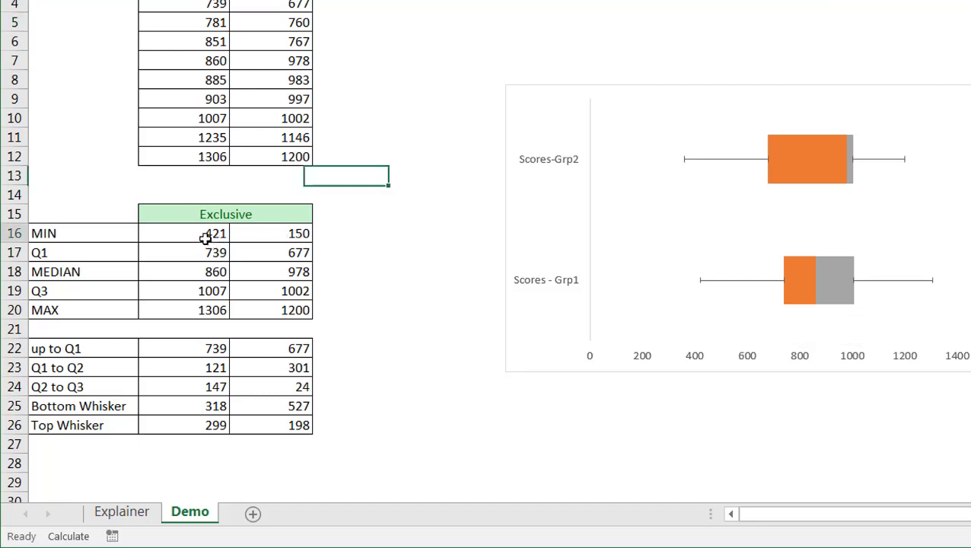
left_click(260, 237)
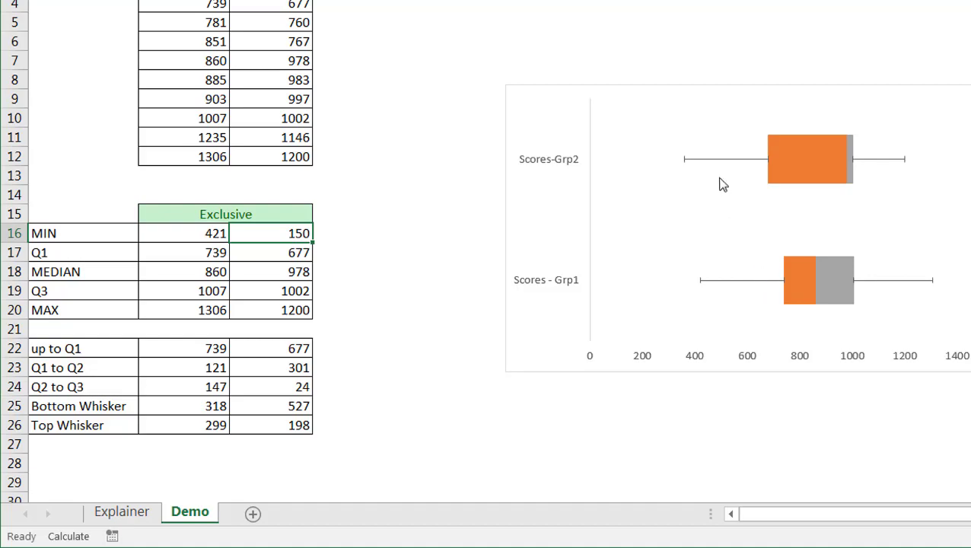
double_click(752, 160)
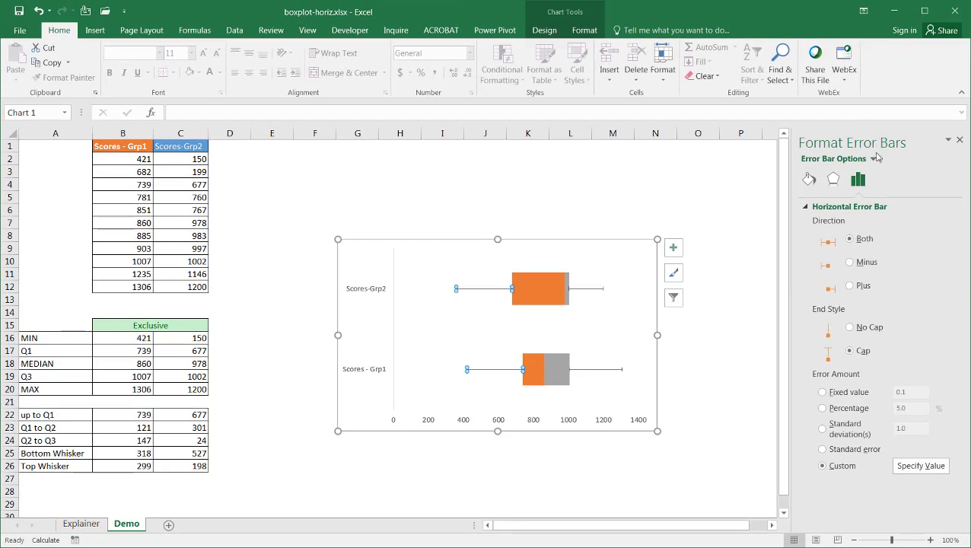
left_click(921, 466)
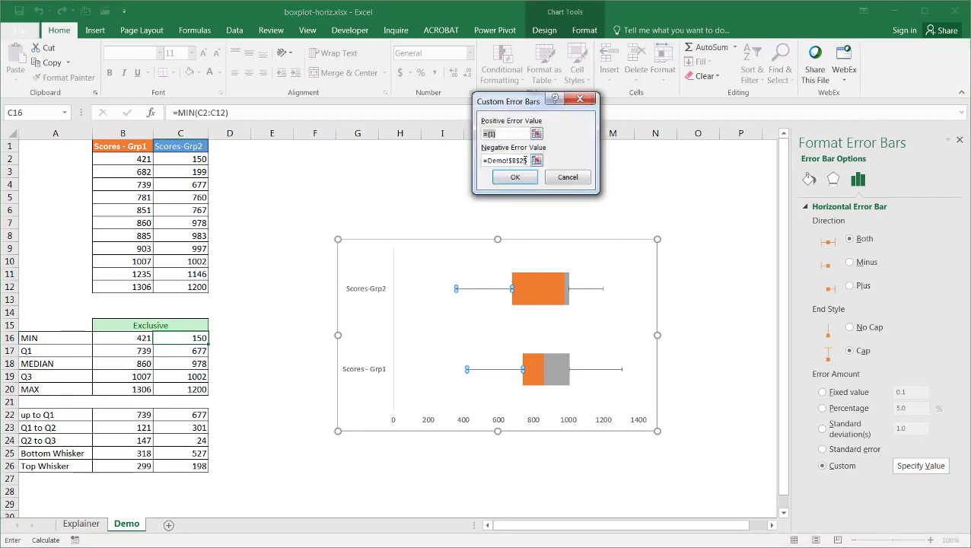
left_click(525, 159)
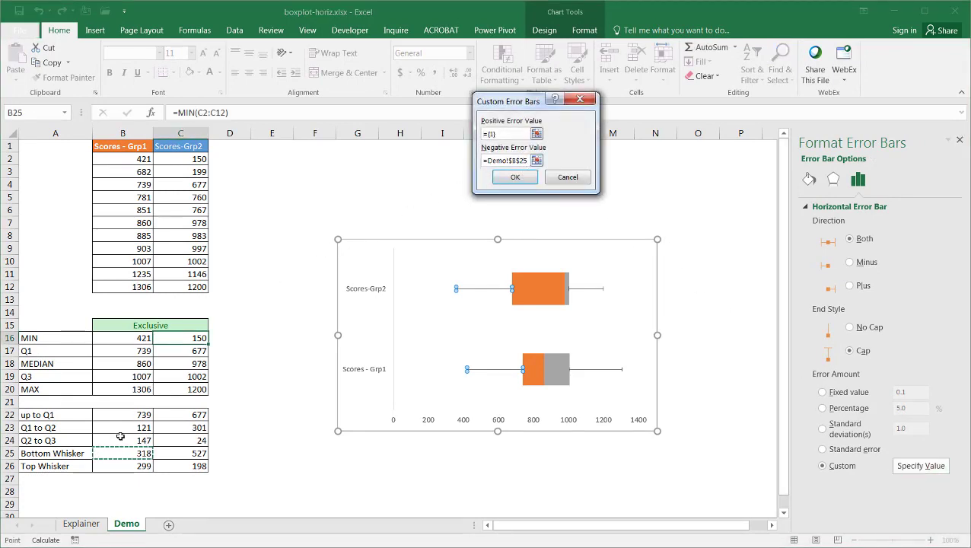
left_click_drag(529, 161, 427, 152)
key("BackSpace")
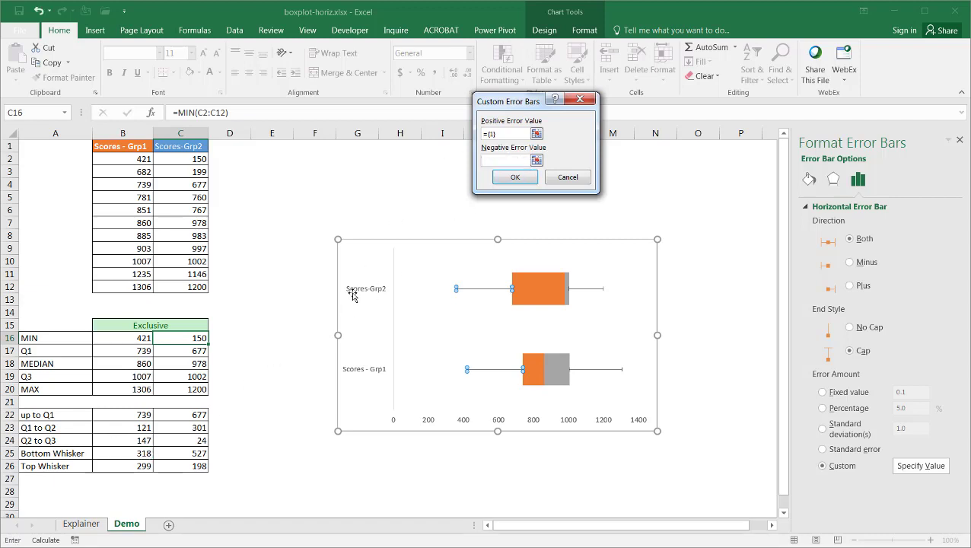
left_click_drag(121, 457, 204, 454)
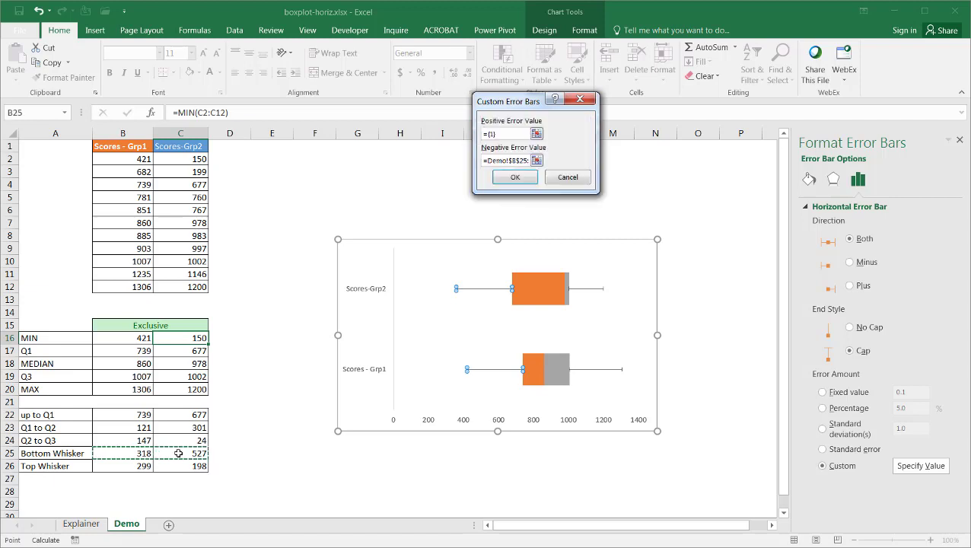
left_click(516, 179)
left_click(505, 474)
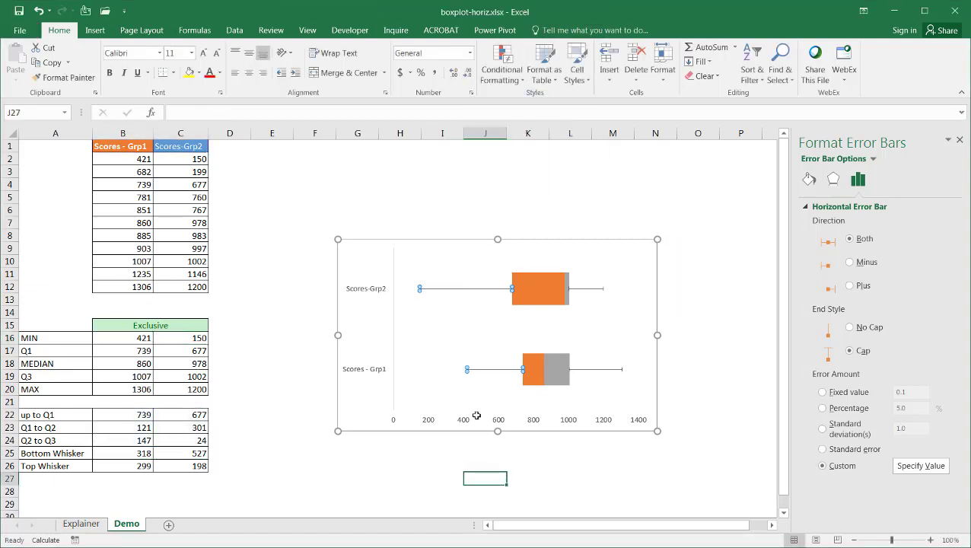
left_click(325, 303)
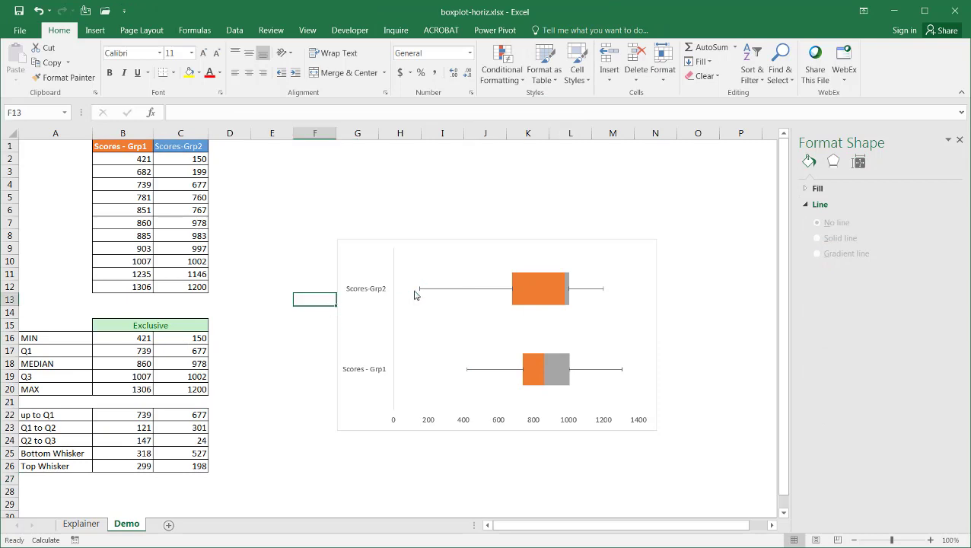
- Compare the Grp2 minimum in C16 with its lower whisker, and review the score ranges of both groups
left_click(185, 341)
left_click(419, 287)
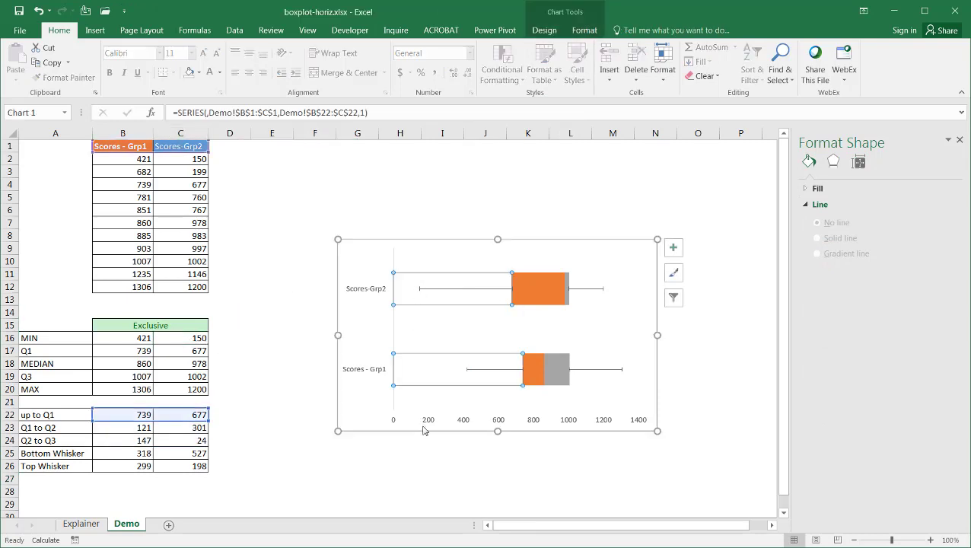
left_click(445, 490)
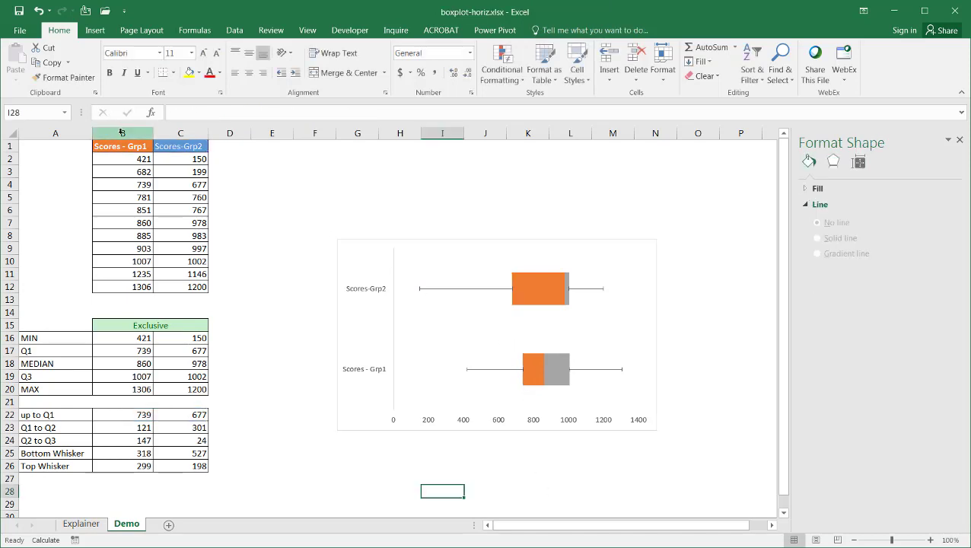
left_click_drag(121, 146, 117, 290)
left_click(183, 161)
left_click_drag(191, 196, 200, 285)
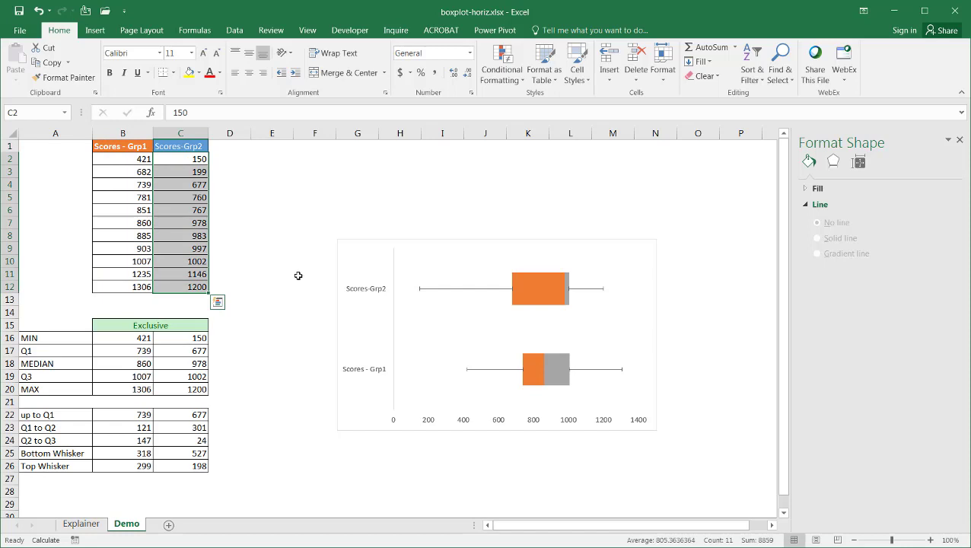
- Replace the existing chart with a 2-D stacked bar chart of B1:C1 and B22:C24, with rows and columns switched
left_click(410, 242)
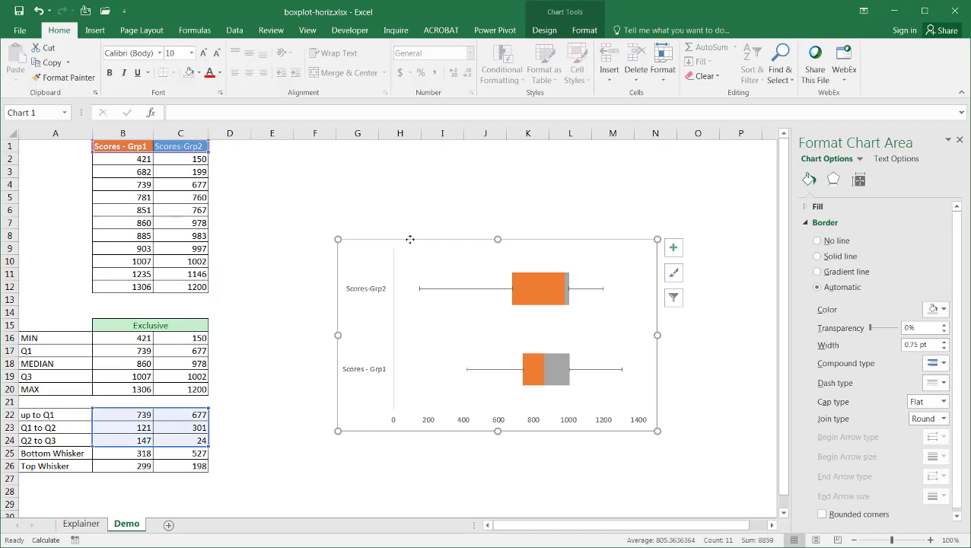
key("Delete")
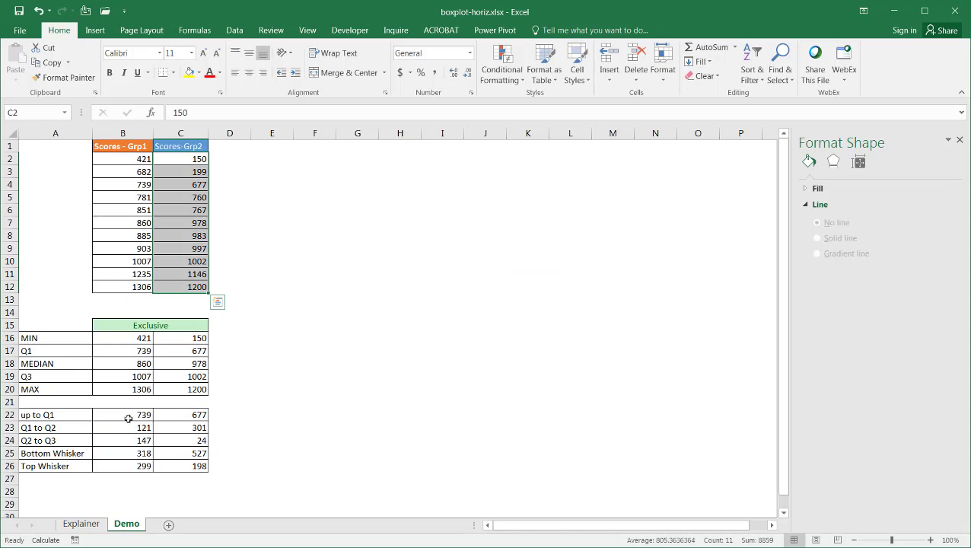
left_click_drag(116, 418, 167, 443)
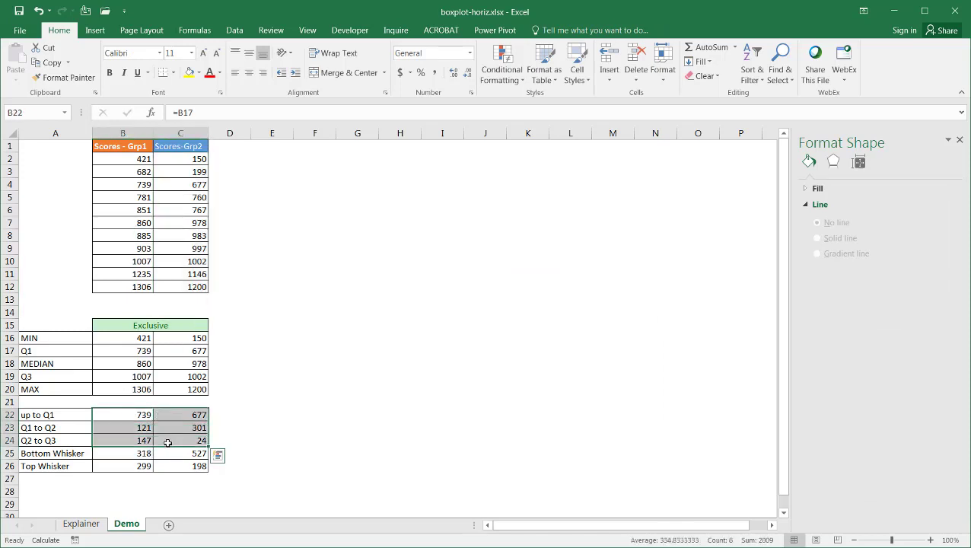
left_click_drag(110, 144, 178, 143, "ctrl")
left_click(95, 31)
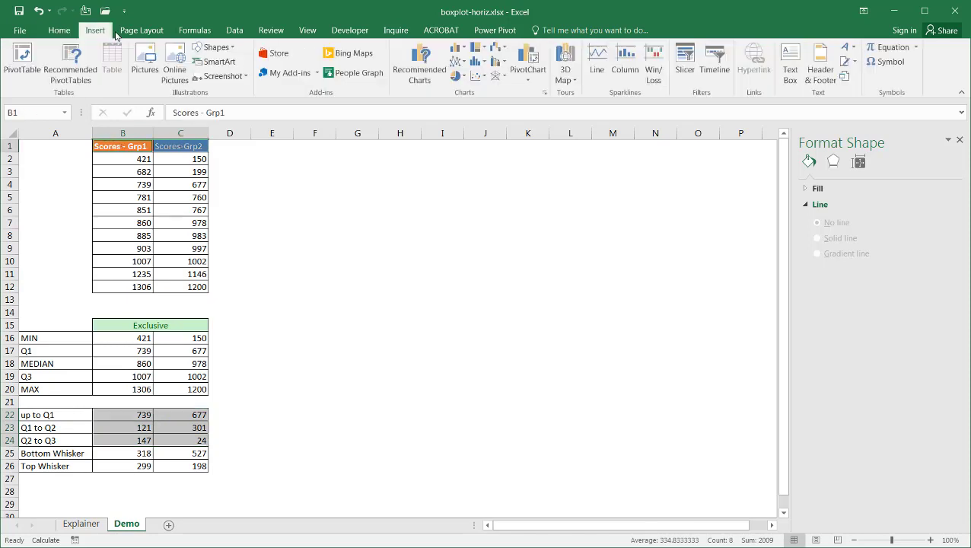
left_click(459, 47)
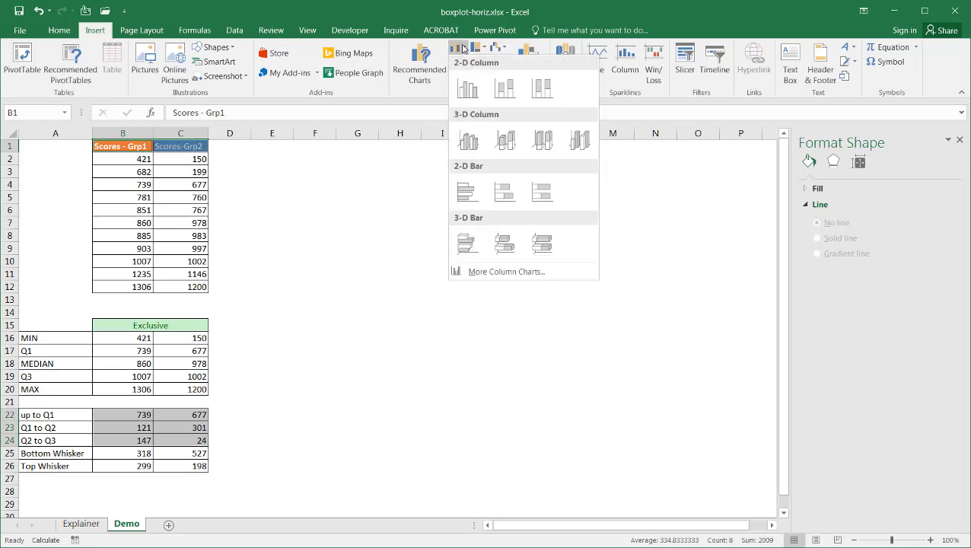
left_click(504, 192)
left_click_drag(488, 240, 561, 222)
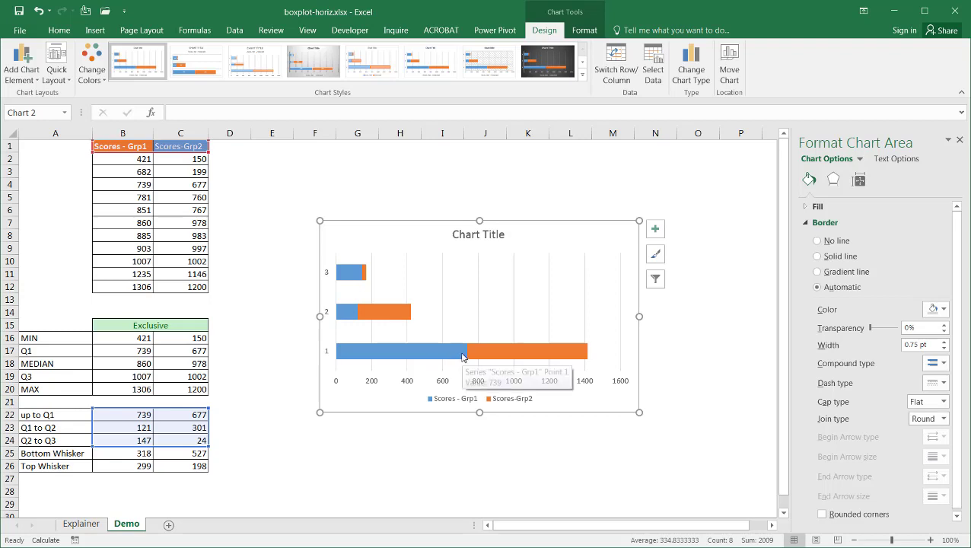
left_click(627, 76)
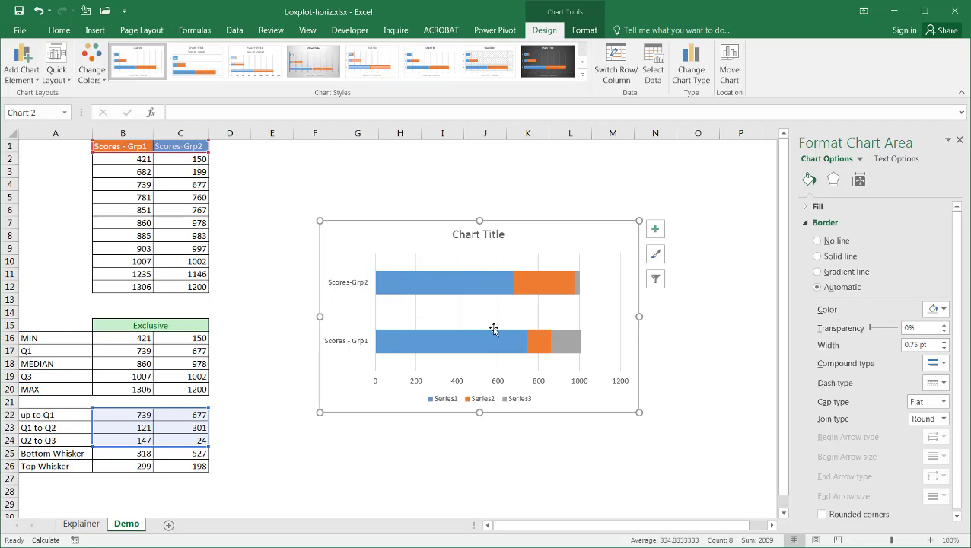
- Add error bars to the new chart's first (up to Q1) series and open their detailed options
left_click(495, 284)
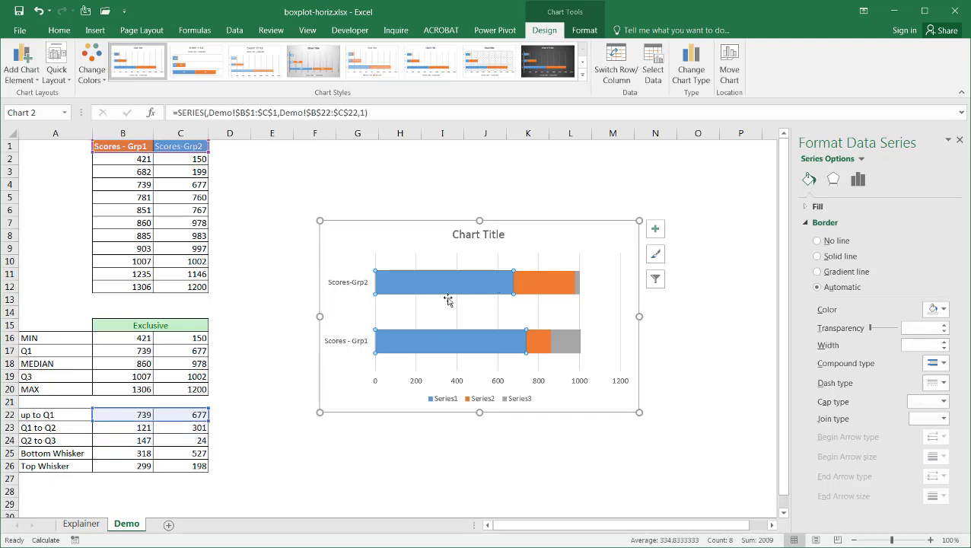
left_click(21, 64)
mouse_move(62, 167)
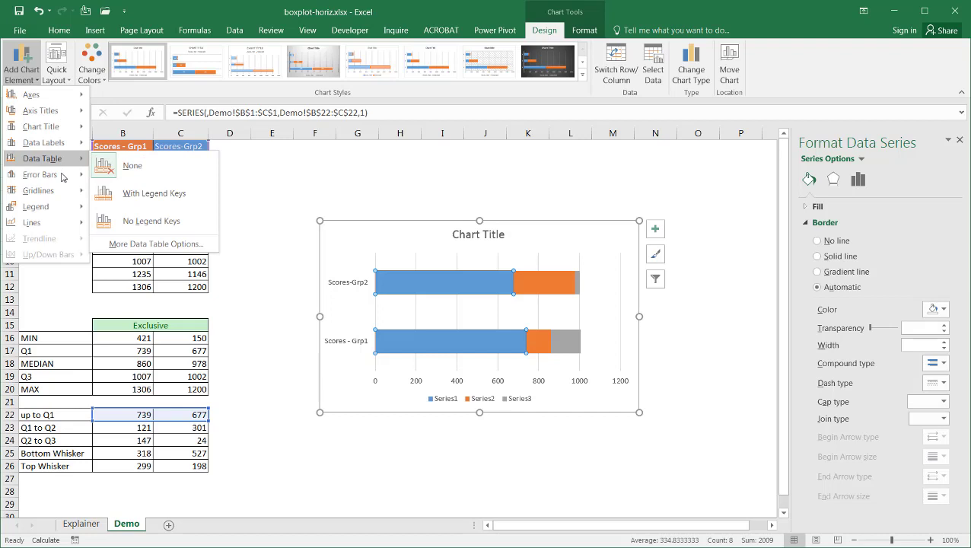
mouse_move(86, 177)
left_click(134, 288)
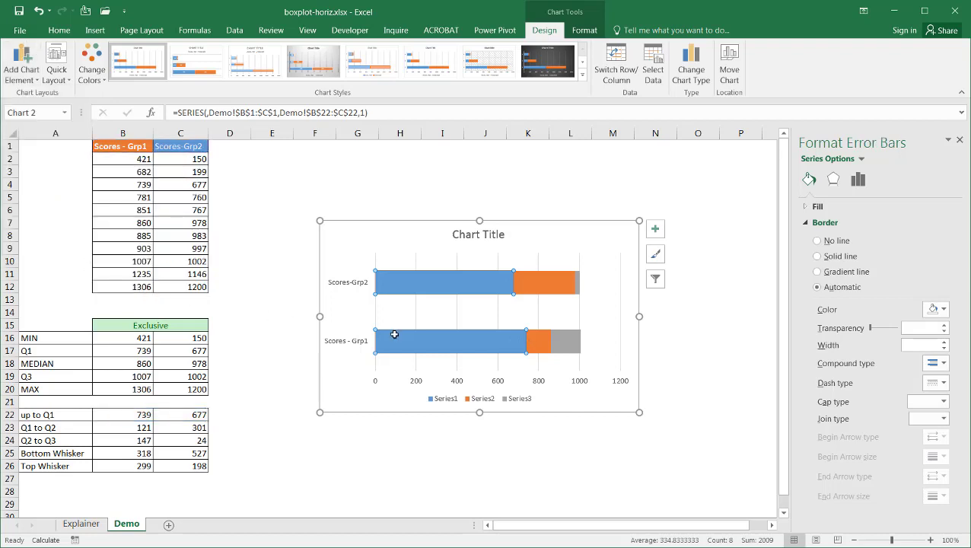
left_click(857, 180)
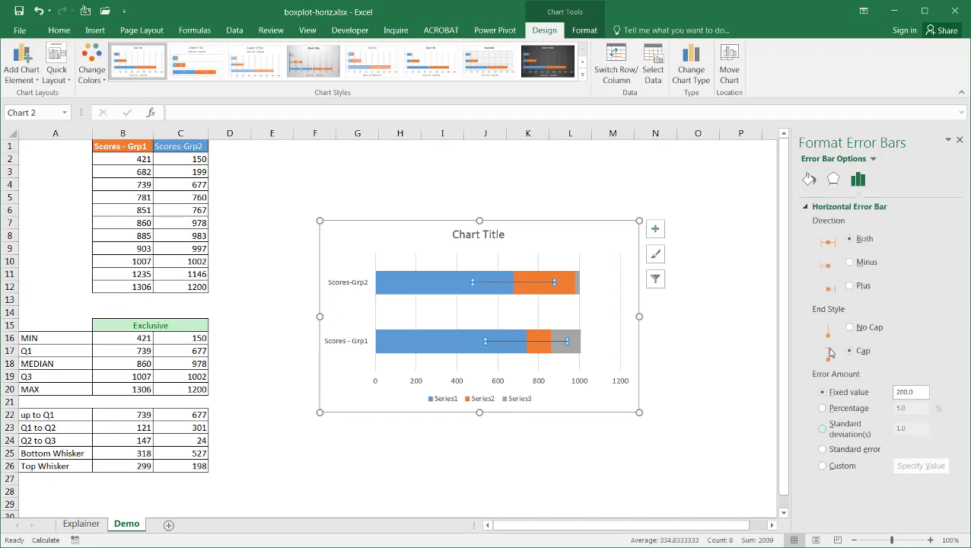
- Set the first series' error bars to custom amounts, with negative values from the Bottom Whisker cells B25:C25
left_click(822, 467)
left_click(914, 468)
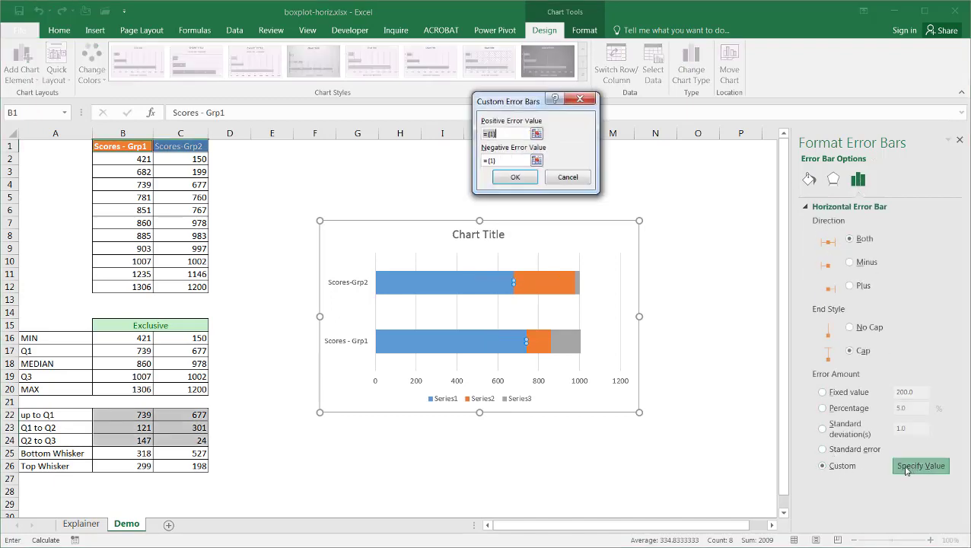
left_click(504, 159)
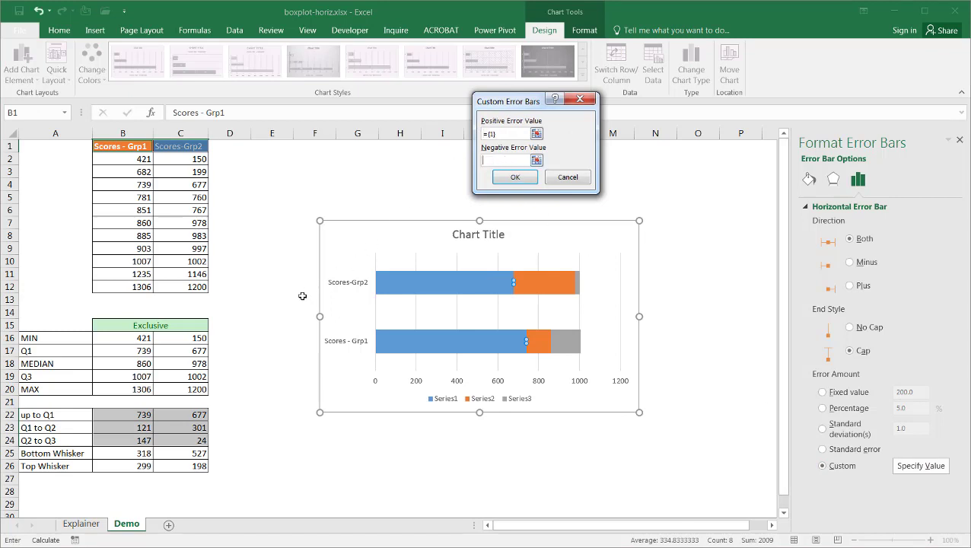
left_click_drag(130, 453, 176, 454)
key("Return")
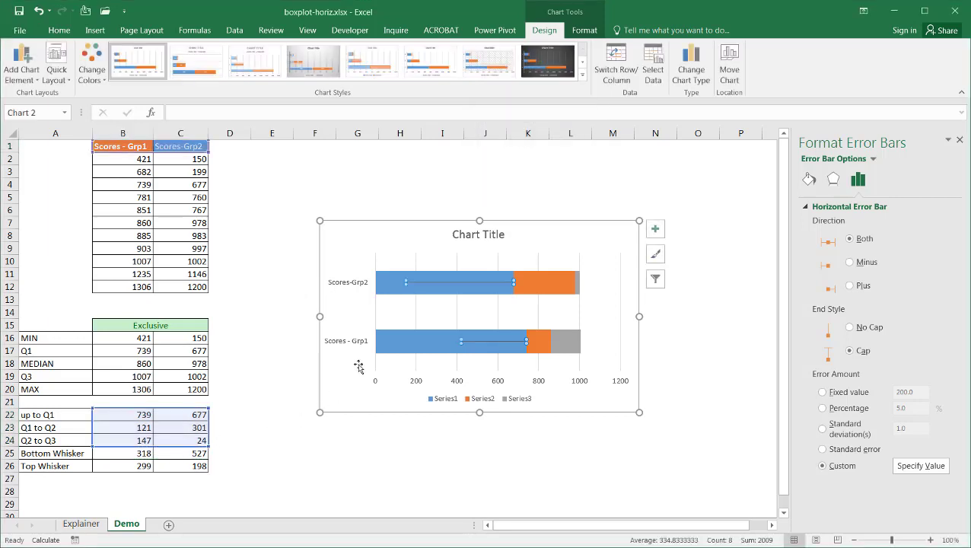
- Add error bars to the new chart's third (Q2 to Q3) series through the detailed error bar options
left_click(559, 346)
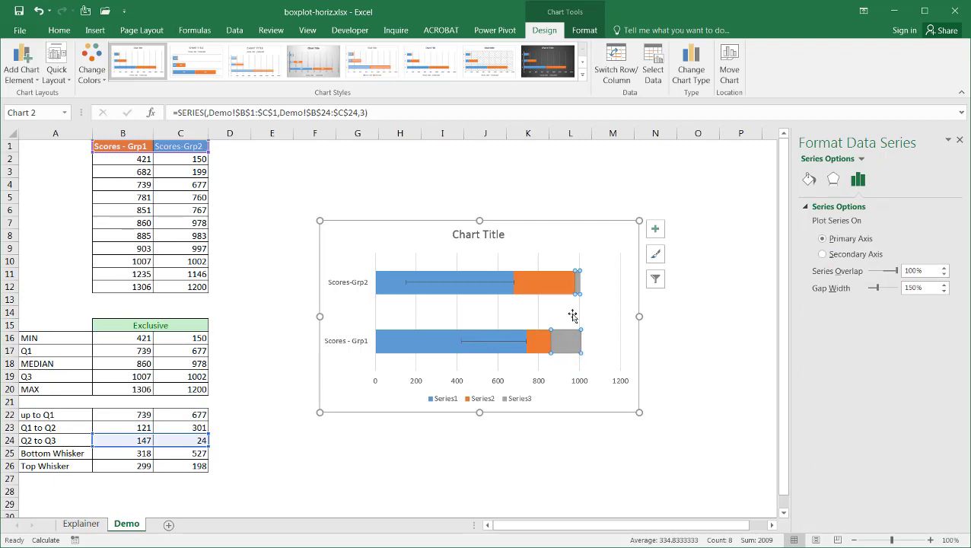
left_click(19, 68)
mouse_move(55, 189)
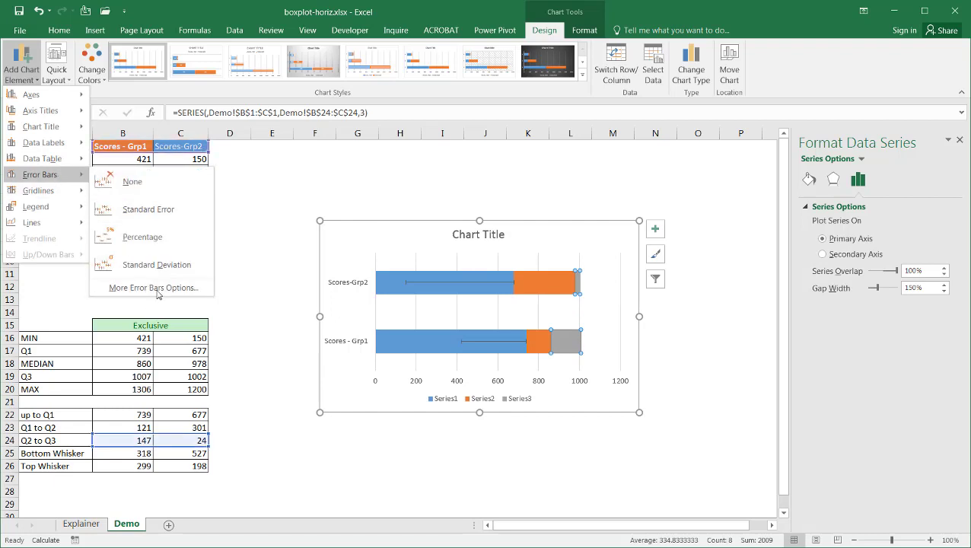
left_click(162, 289)
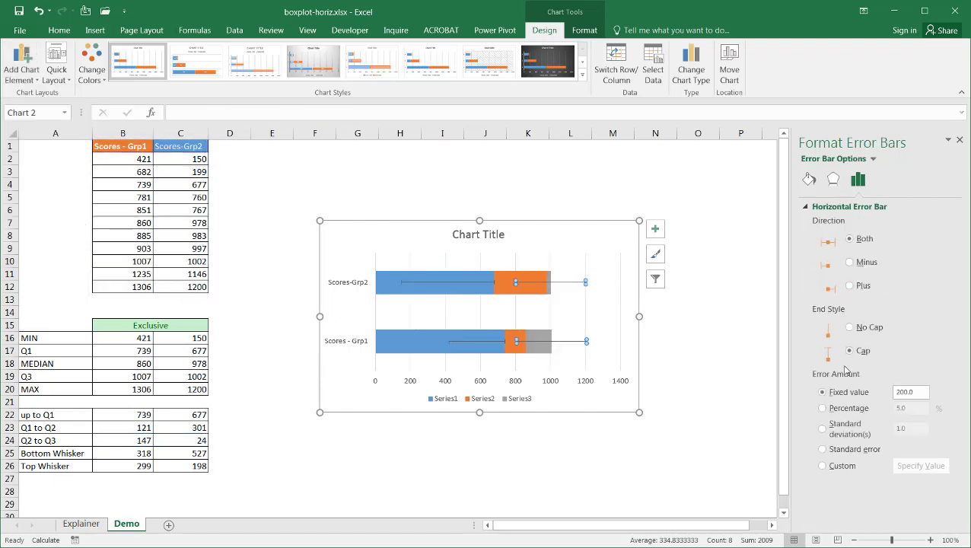
- Set the third series' error bars to custom amounts, with positive values from the Top Whisker cells B26:C26
left_click(822, 466)
left_click(917, 468)
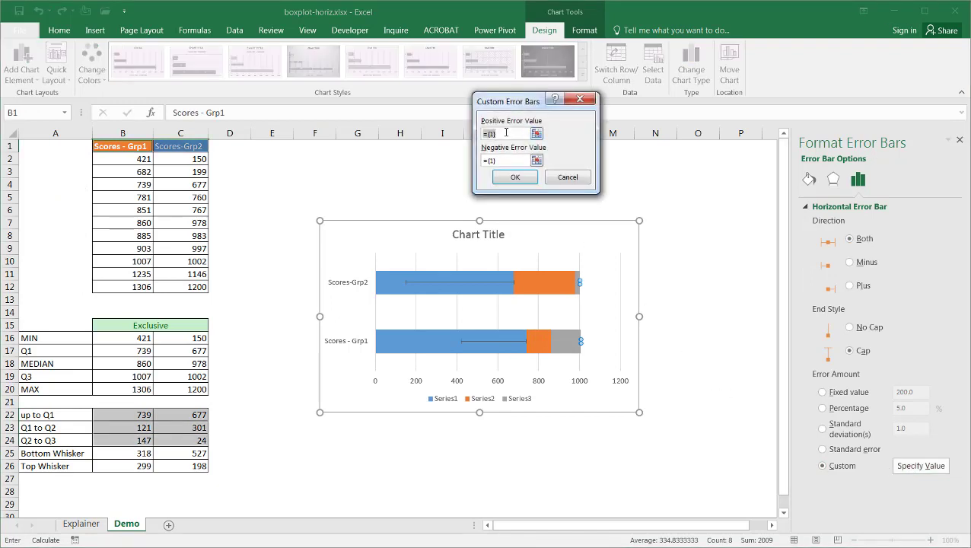
key("BackSpace")
left_click_drag(141, 469, 185, 466)
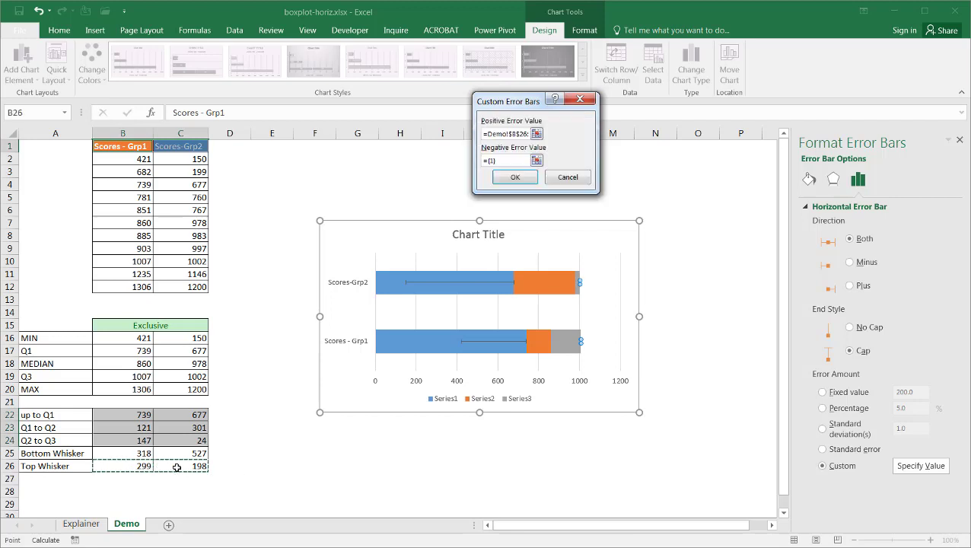
key("Return")
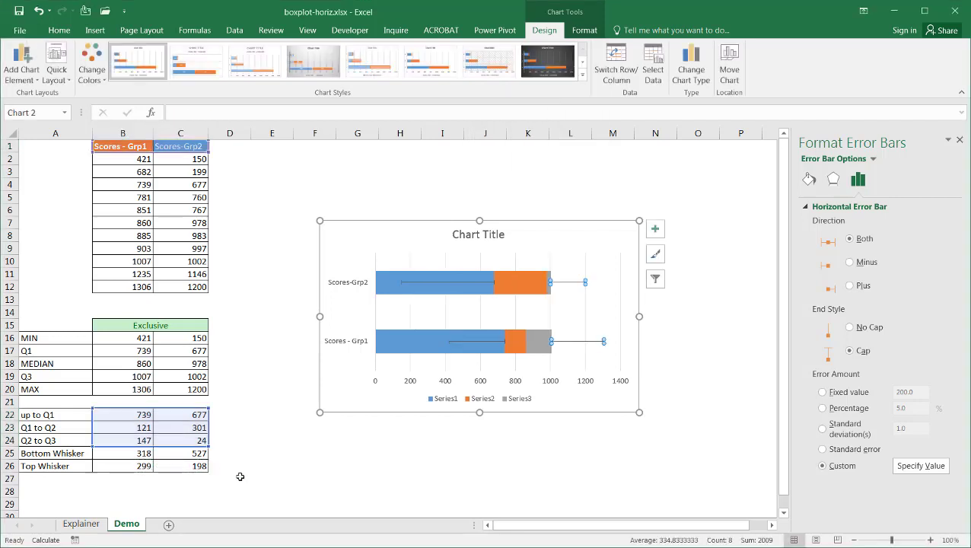
- Remove the fill and outline from the first (up to Q1) series so only its whiskers show
left_click(408, 333)
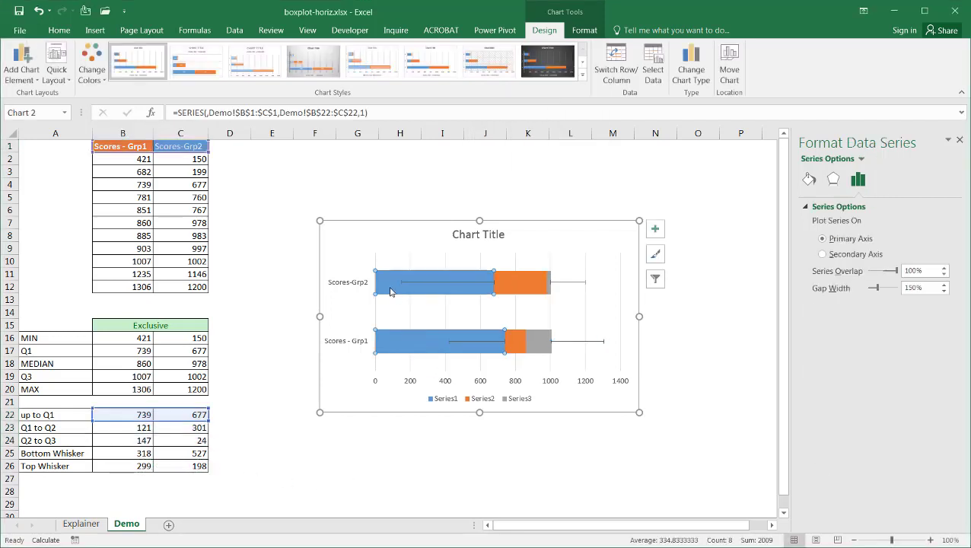
mouse_move(382, 286)
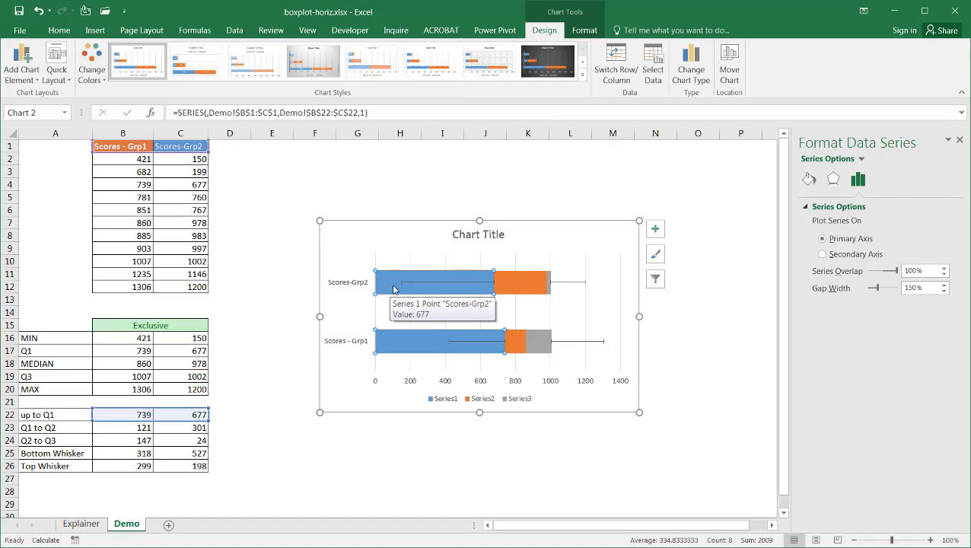
right_click(394, 290)
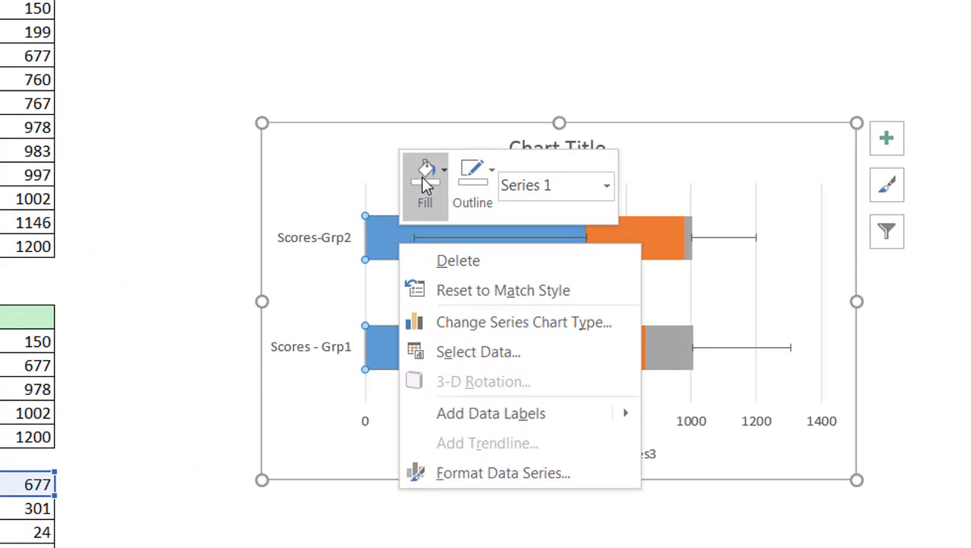
left_click(408, 248)
left_click(466, 448)
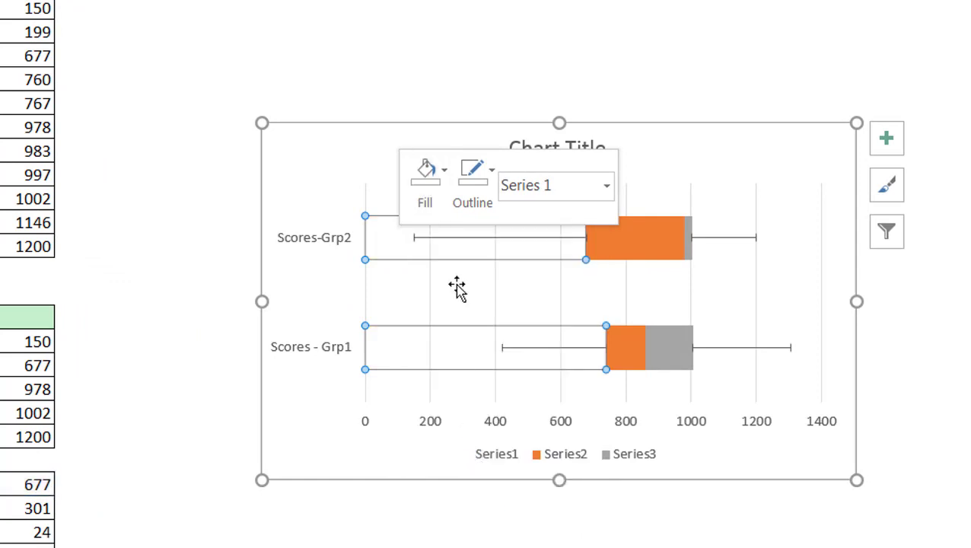
left_click(474, 183)
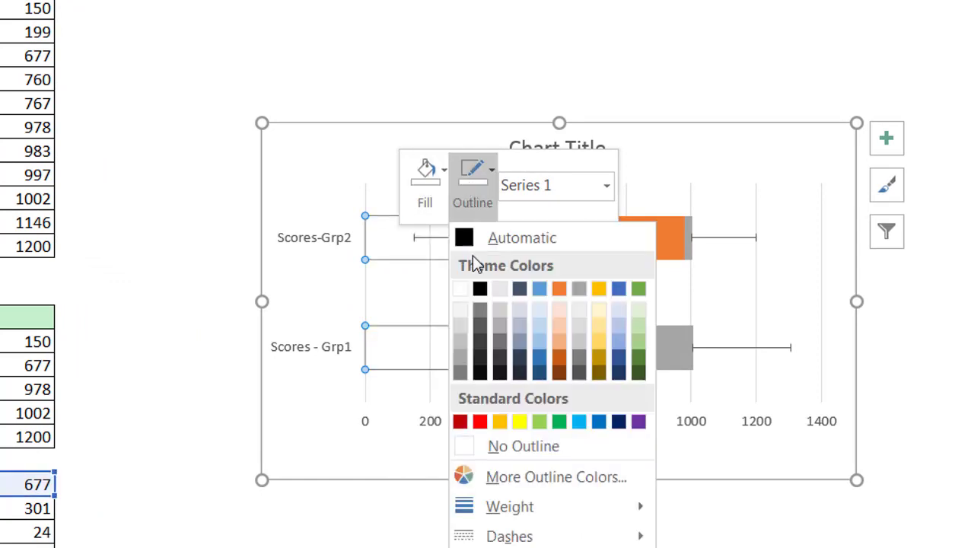
left_click(490, 447)
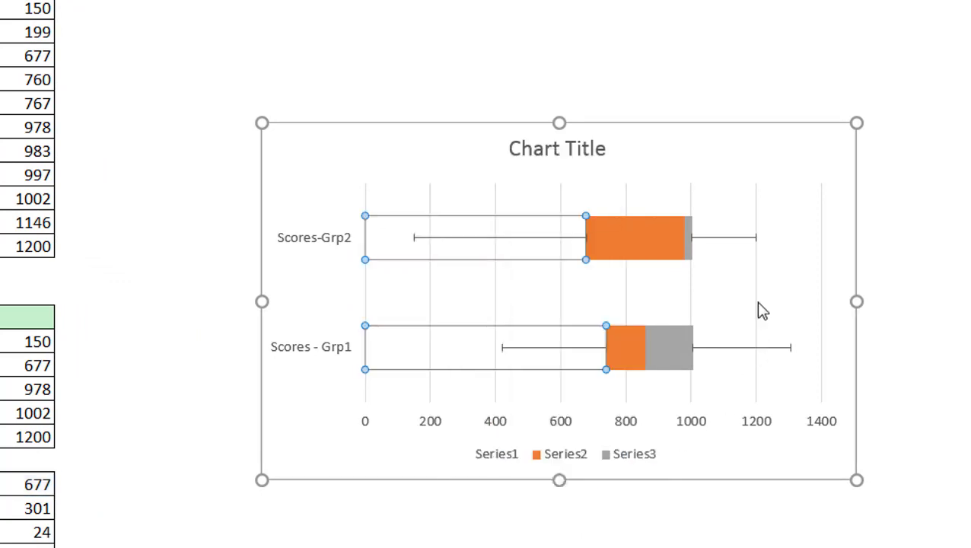
key("Escape")
key("Escape")
- Delete the chart's vertical gridlines and its legend, leaving the chart deselected
left_click(756, 279)
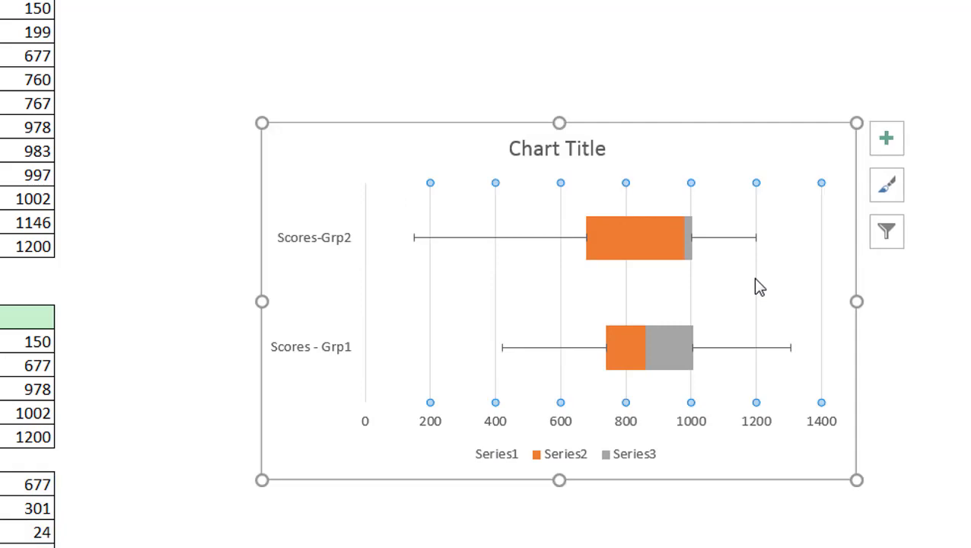
key("Delete")
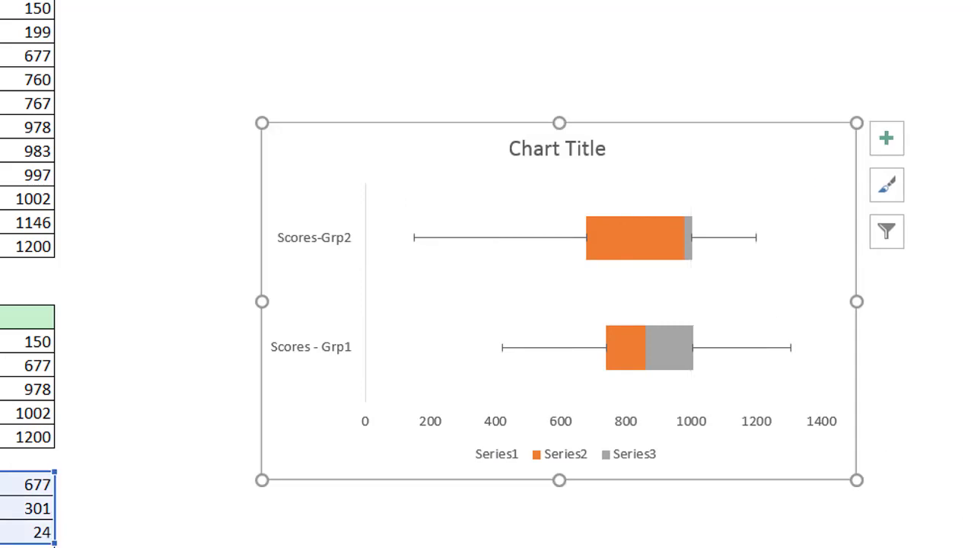
mouse_move(629, 267)
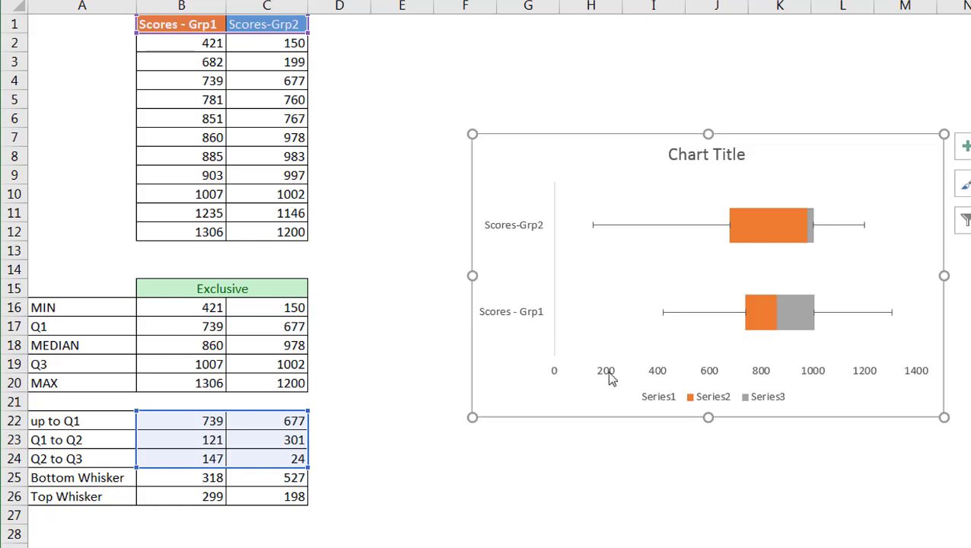
left_click(769, 399)
key("Escape")
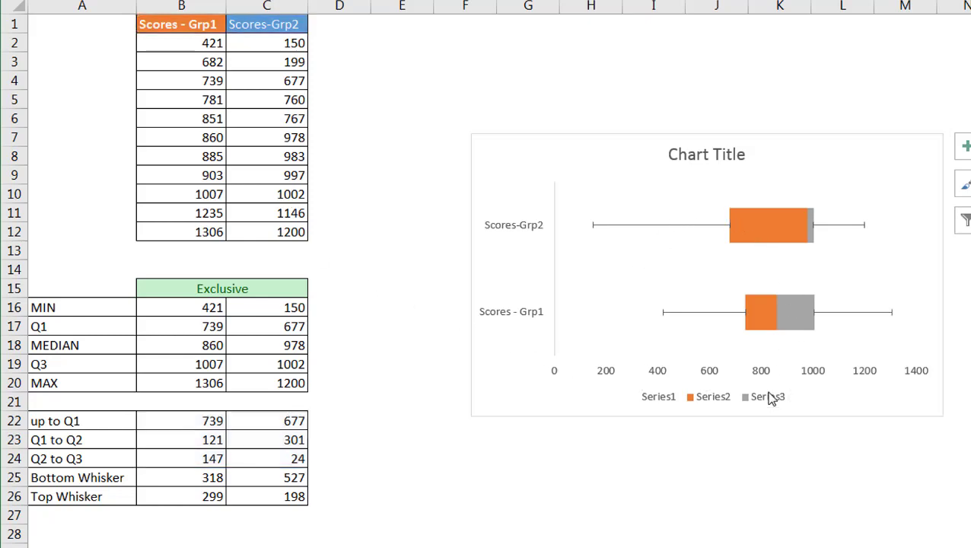
left_click(769, 397)
key("Delete")
left_click(800, 477)
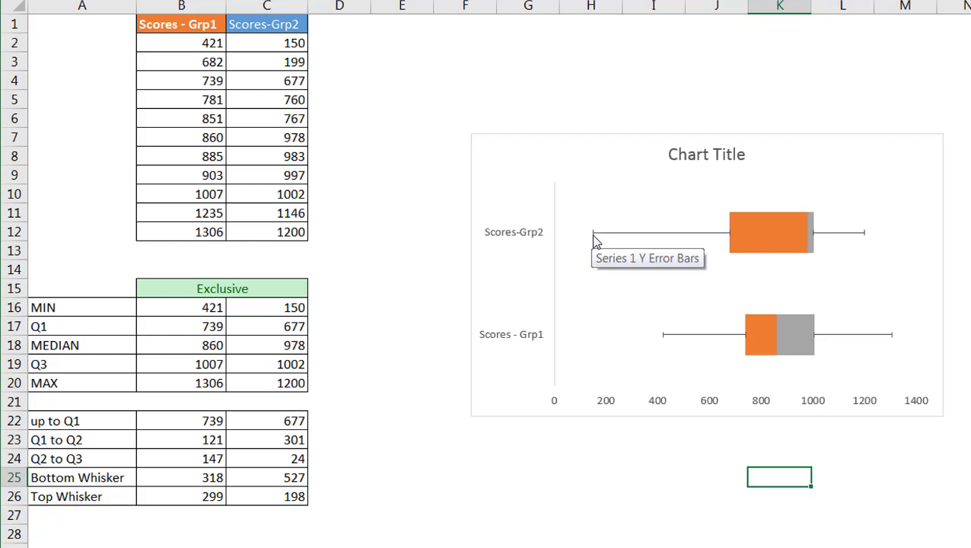
- Compare the MIN cells C16 and B16 with the lower whiskers, and examine the median boundaries in both boxes
left_click(280, 308)
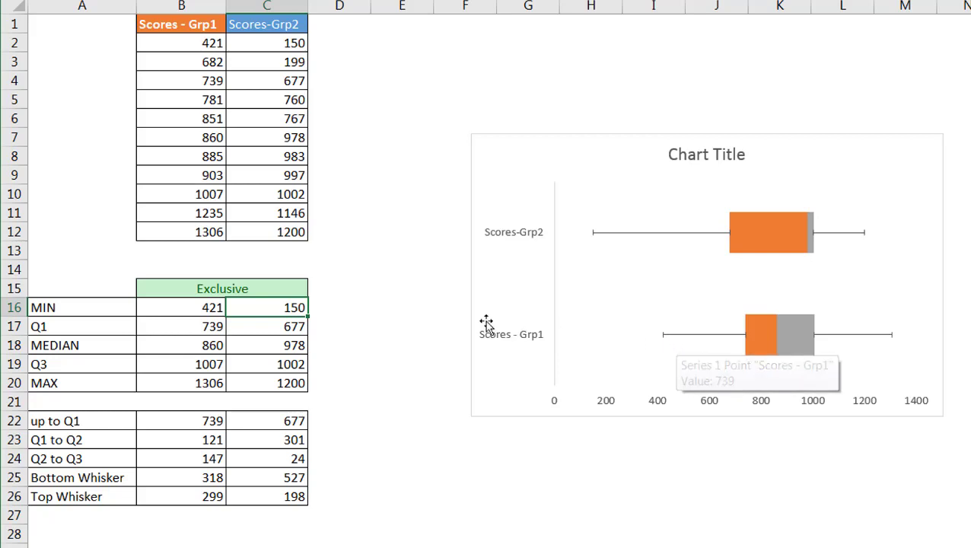
left_click(175, 306)
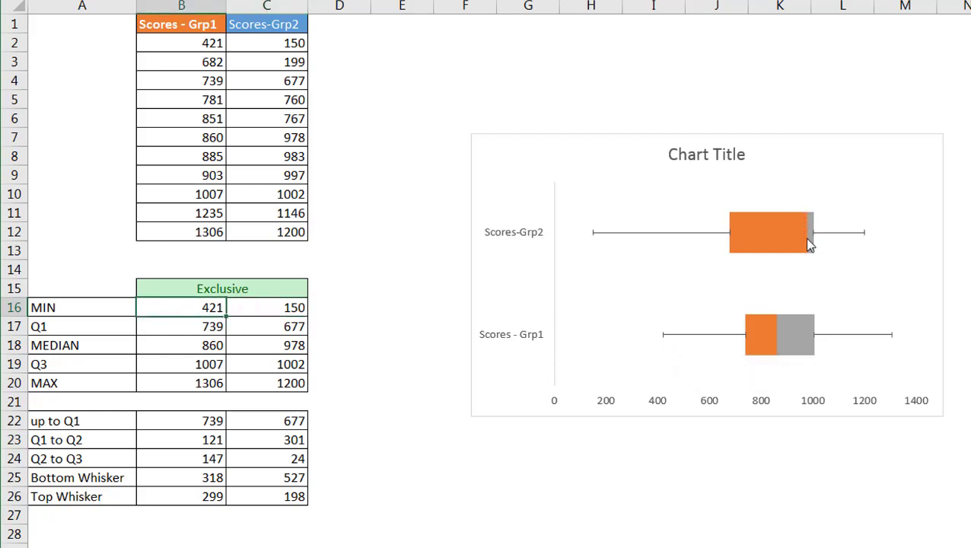
mouse_move(808, 239)
mouse_move(772, 334)
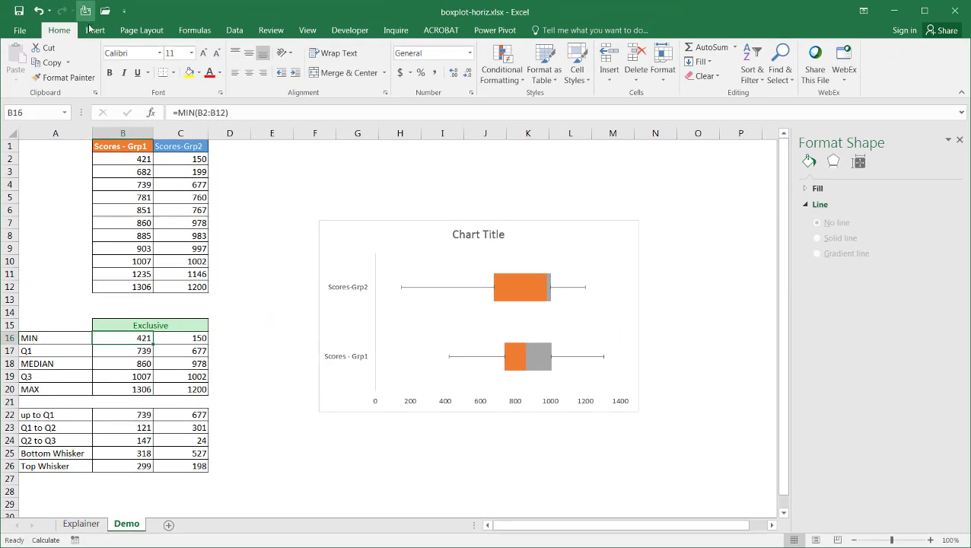
- Look over the built-in statistical chart types, including Box and Whisker, without inserting one
left_click(94, 31)
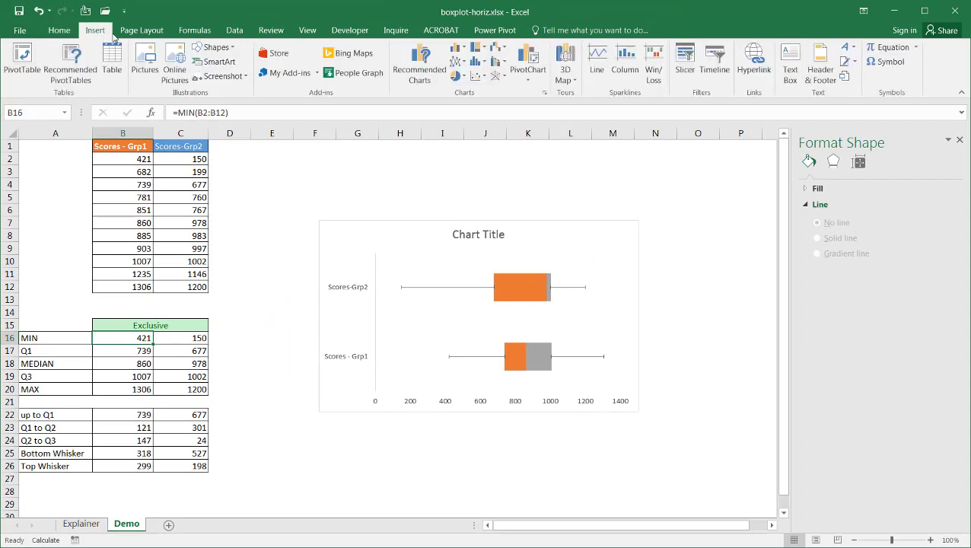
left_click(479, 64)
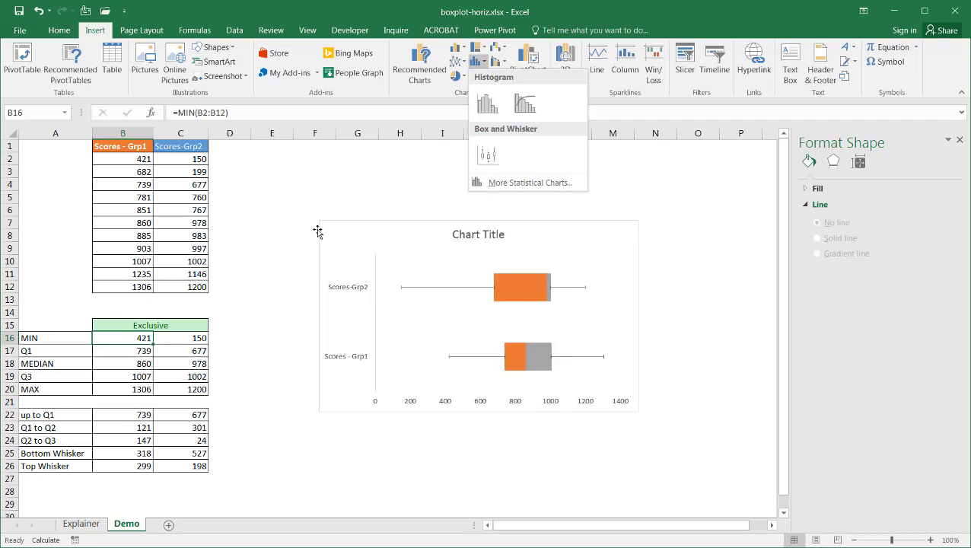
left_click(339, 483)
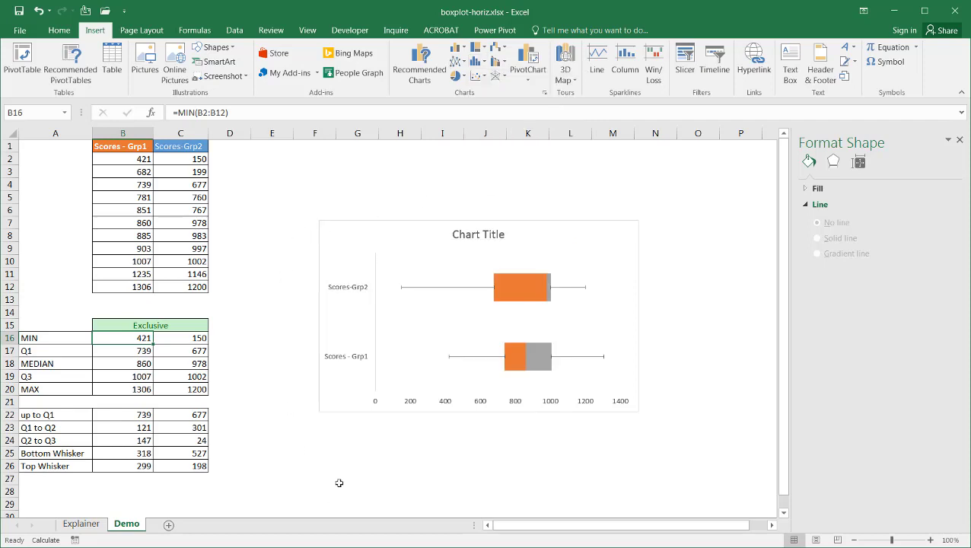